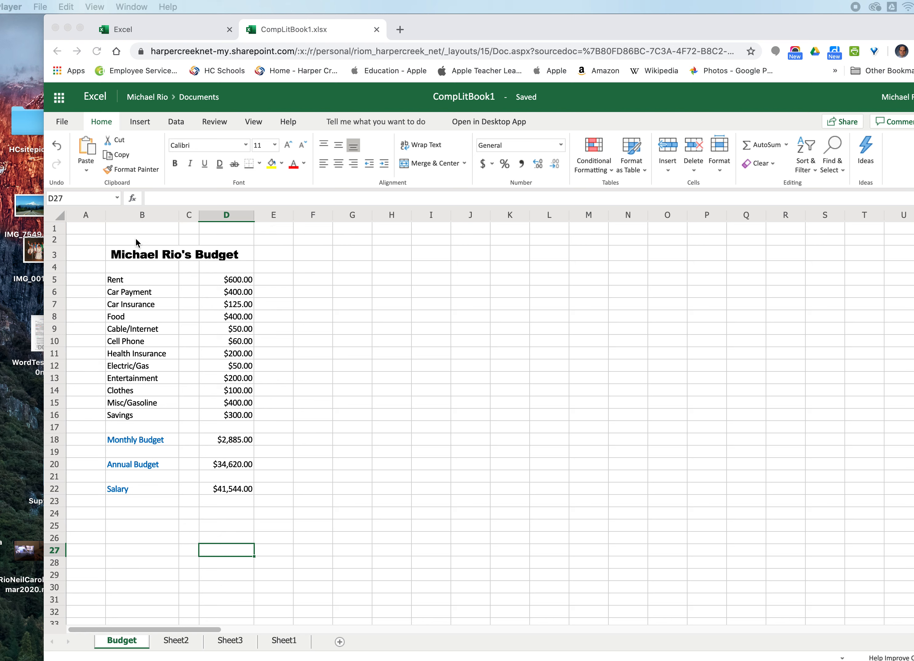
- Rename the Sheet1 worksheet to Sheet4
click(88, 237)
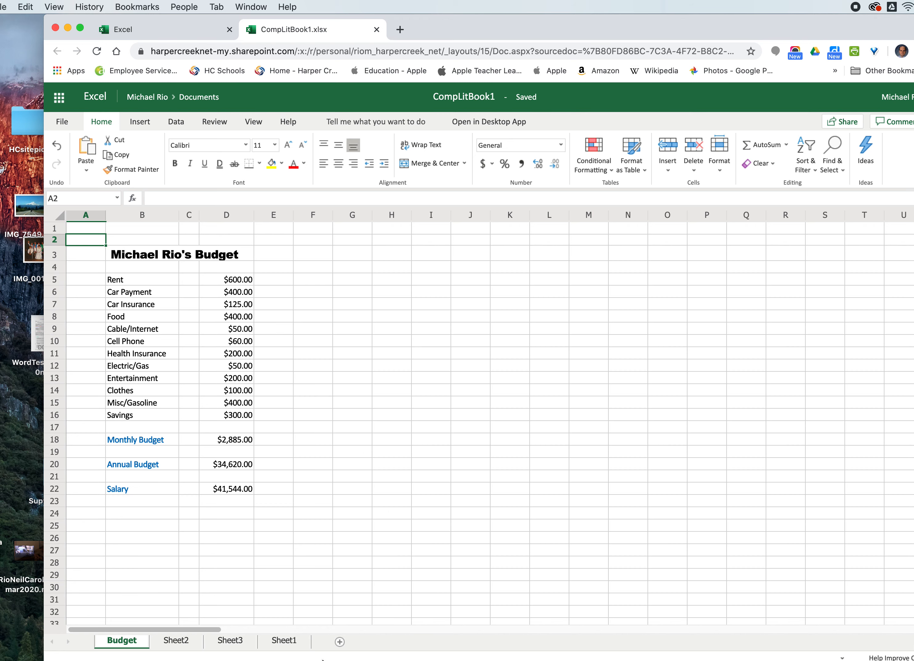
click(285, 641)
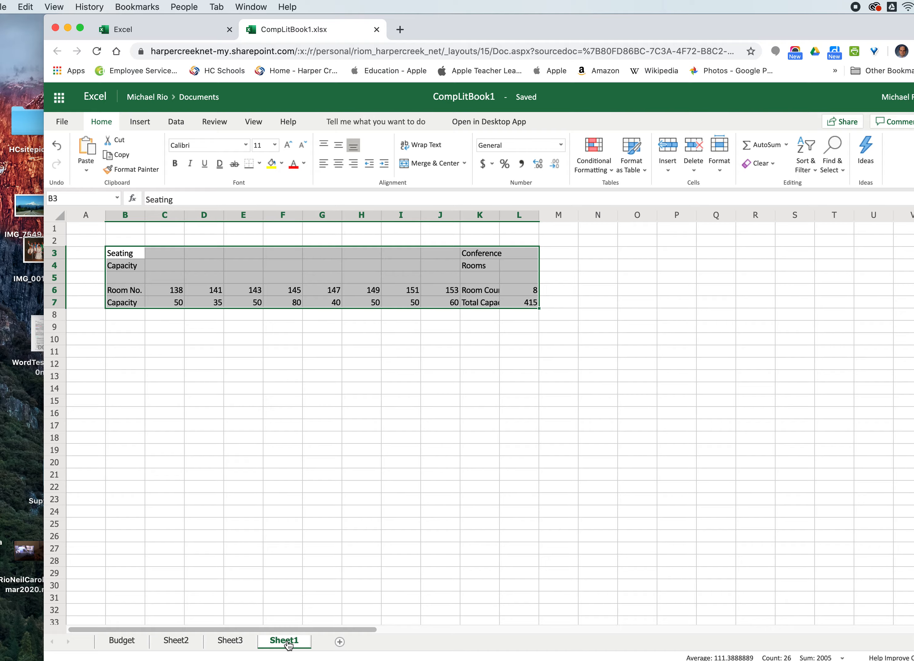
double_click(287, 641)
click(419, 377)
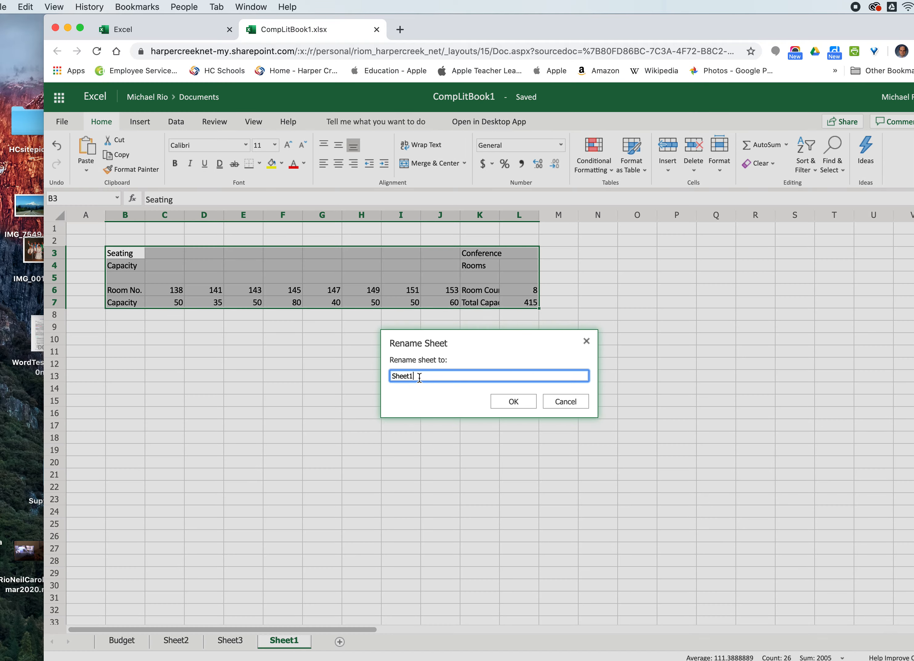
key(BackSpace)
text(4)
click(532, 402)
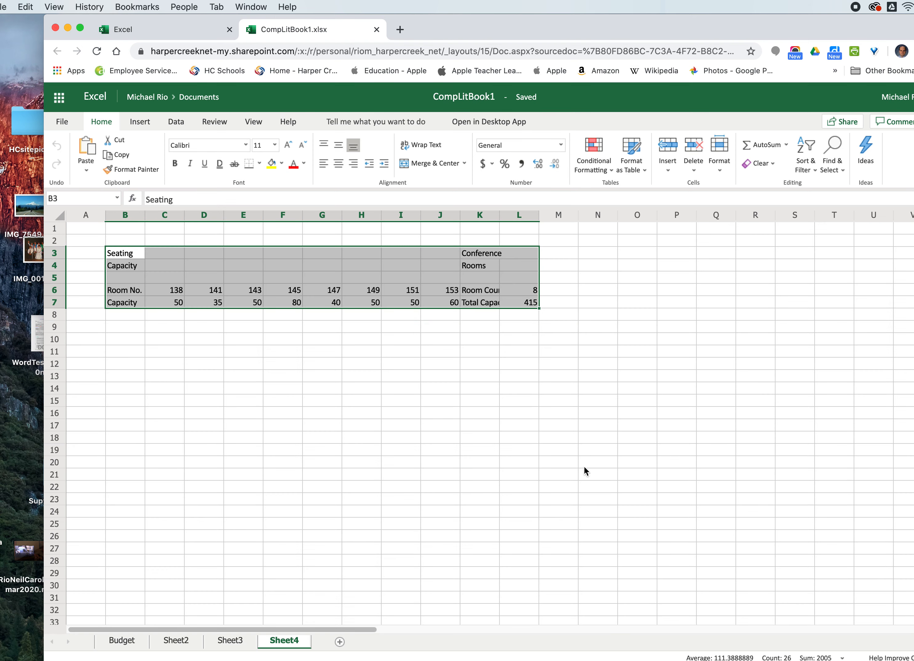
- Browse through the workbook's sheets to review their contents, ending on Sheet2
click(123, 640)
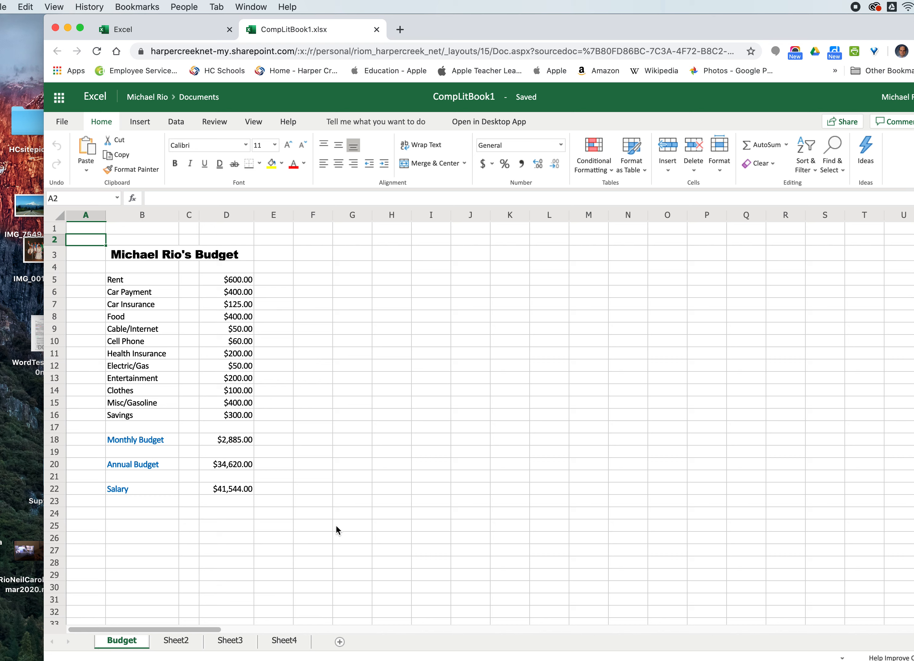
click(182, 648)
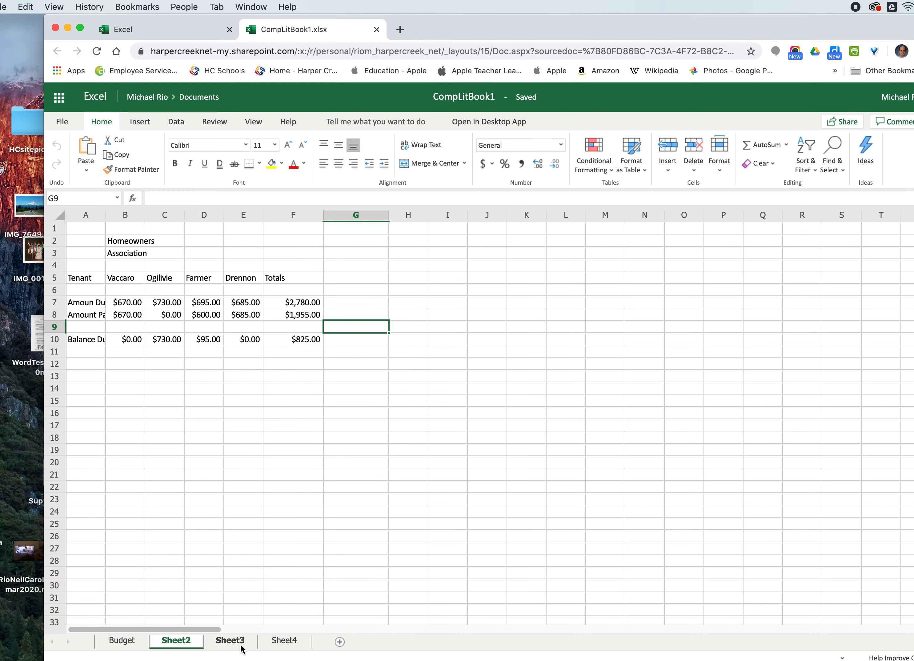
click(236, 647)
click(285, 647)
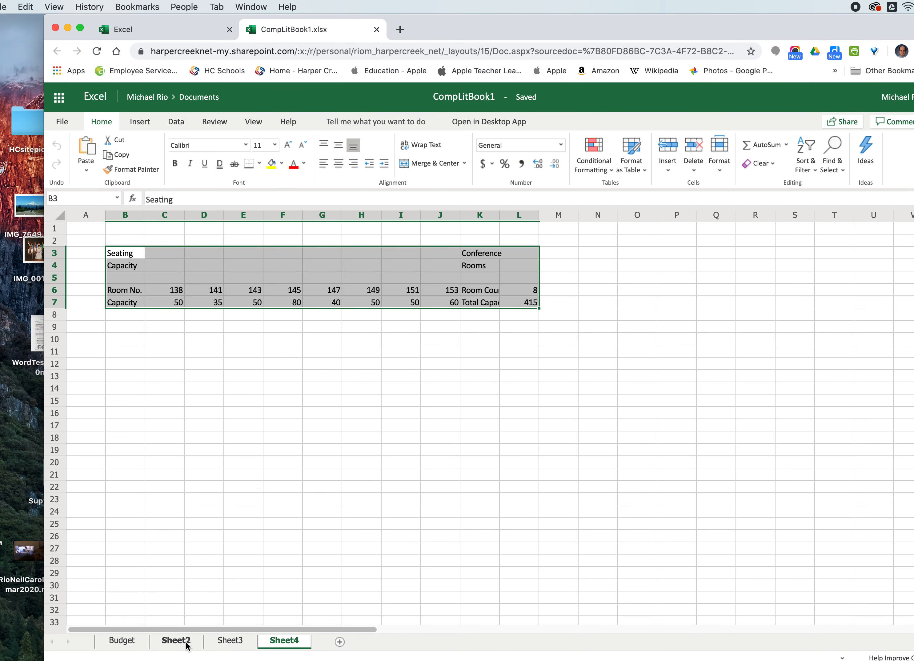
click(141, 646)
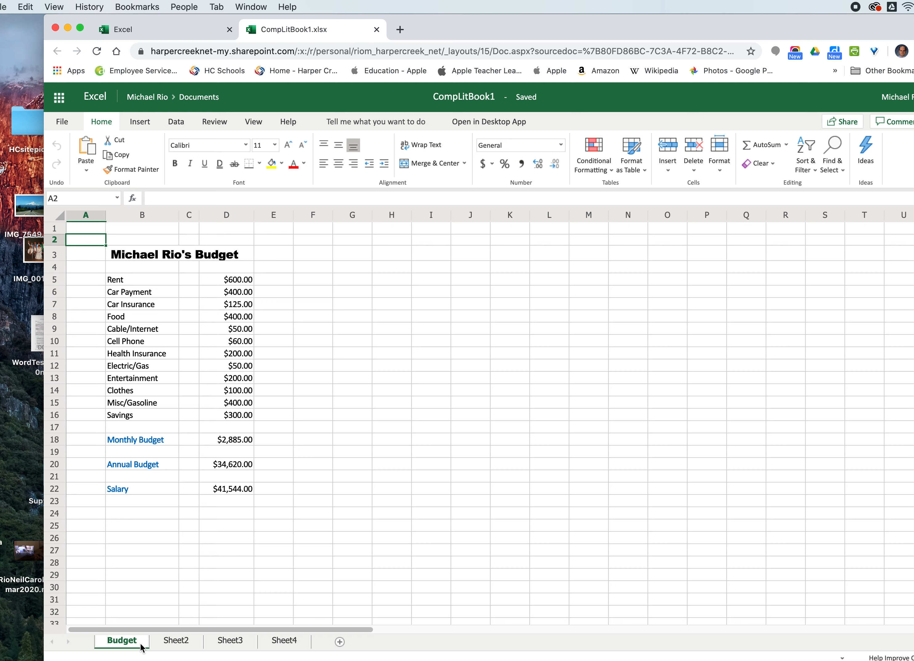
click(178, 647)
click(216, 647)
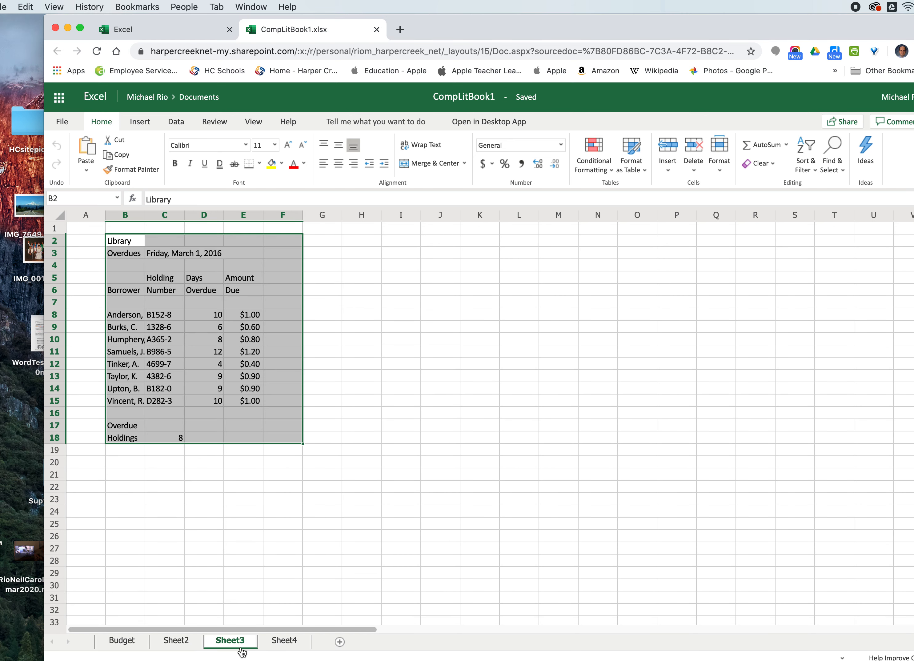
click(279, 648)
click(142, 648)
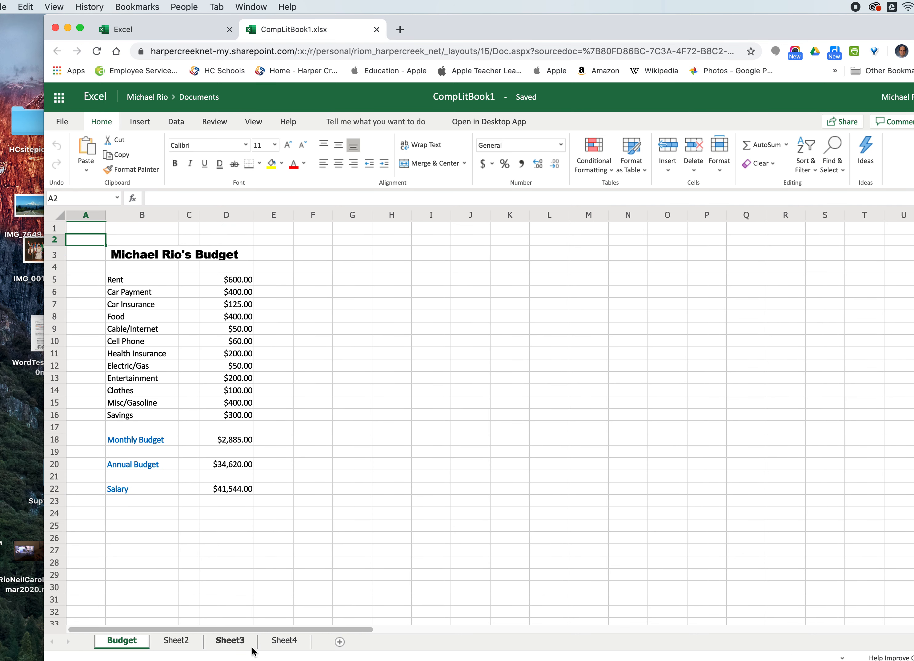
click(340, 642)
click(172, 642)
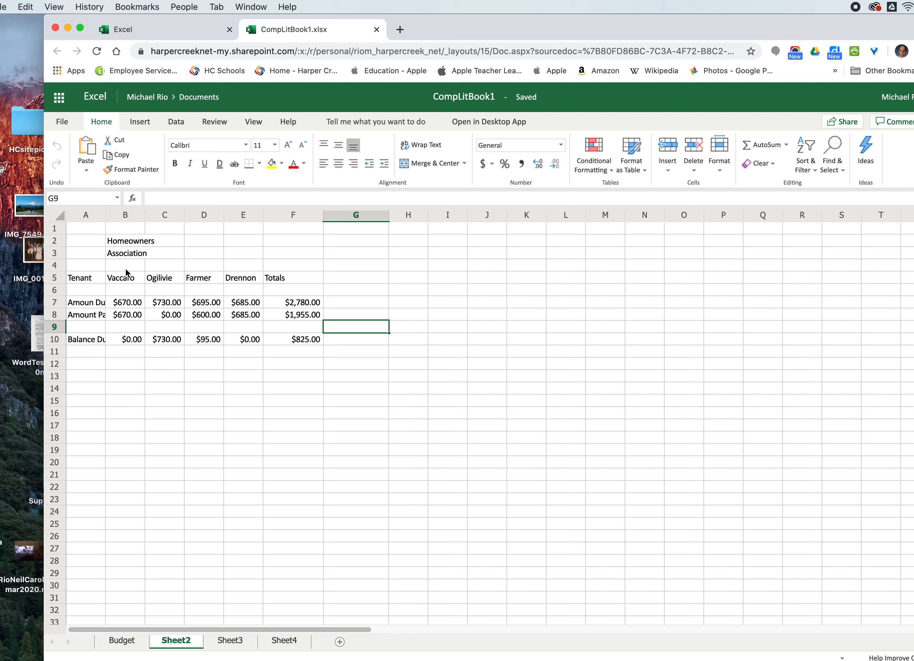
- Merge and center the Homeowners title across cells B2 to E2
click(129, 241)
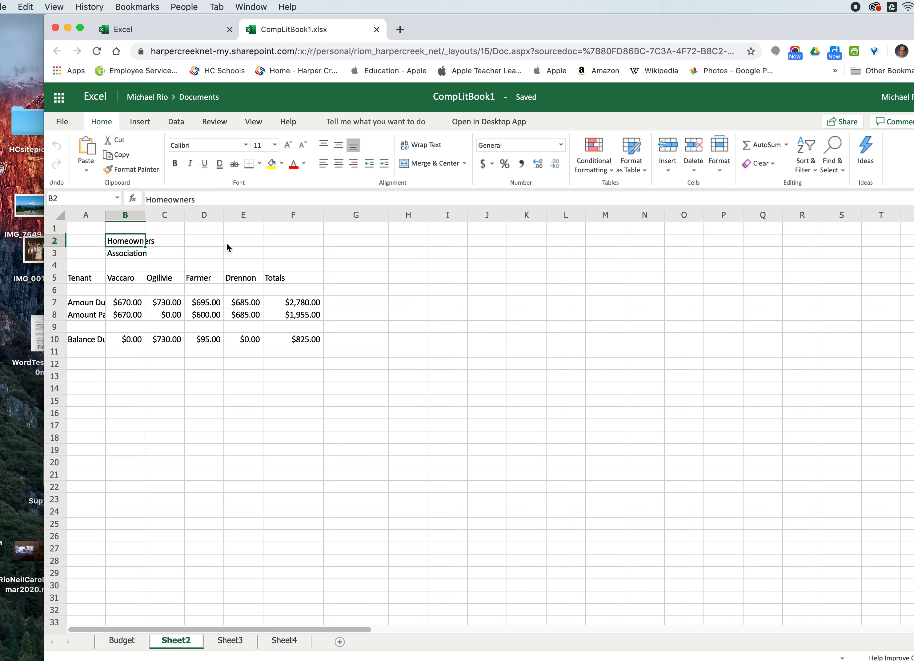
click(121, 257)
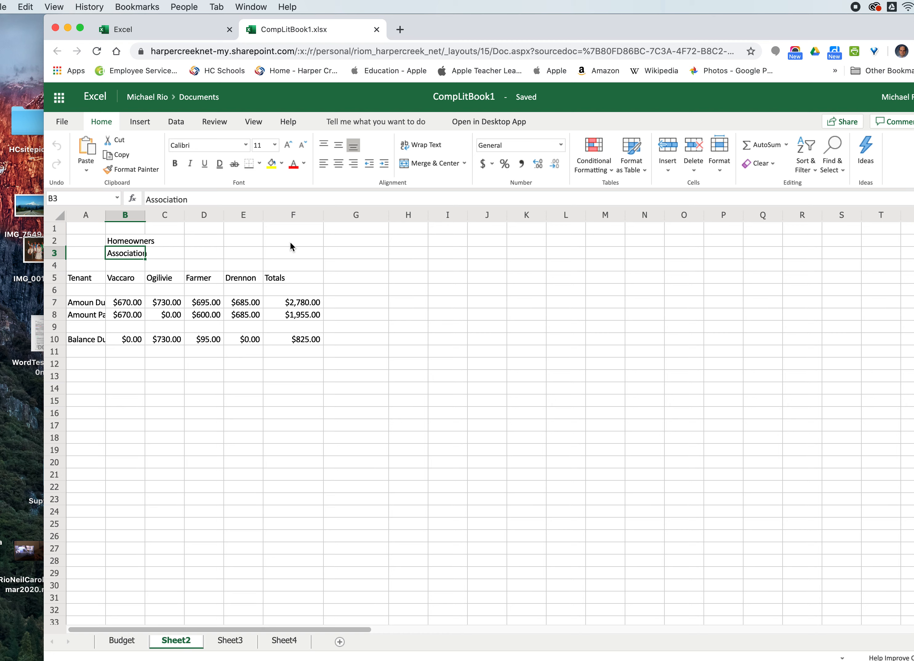
click(117, 243)
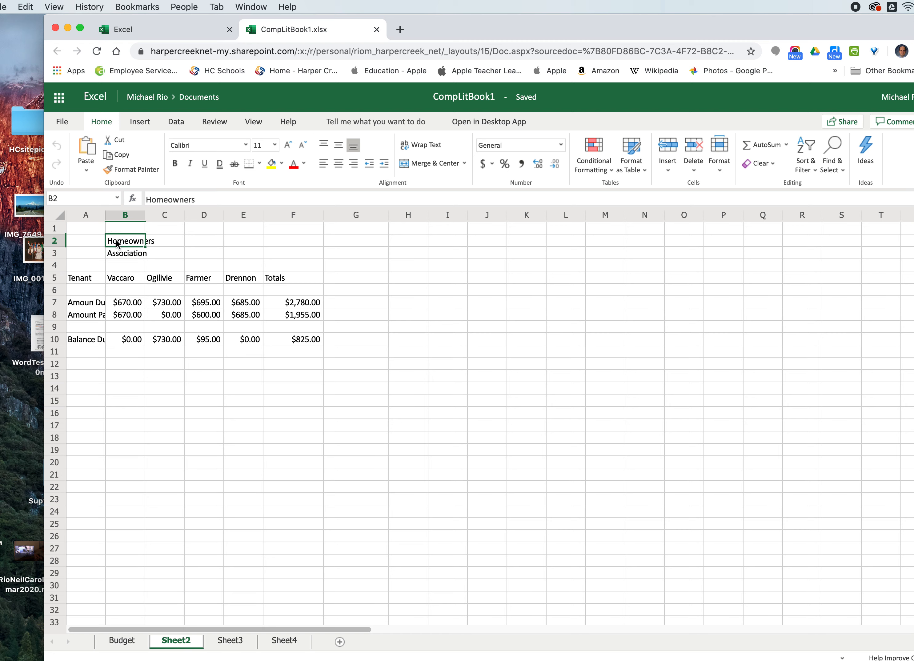
drag(117, 243, 245, 239)
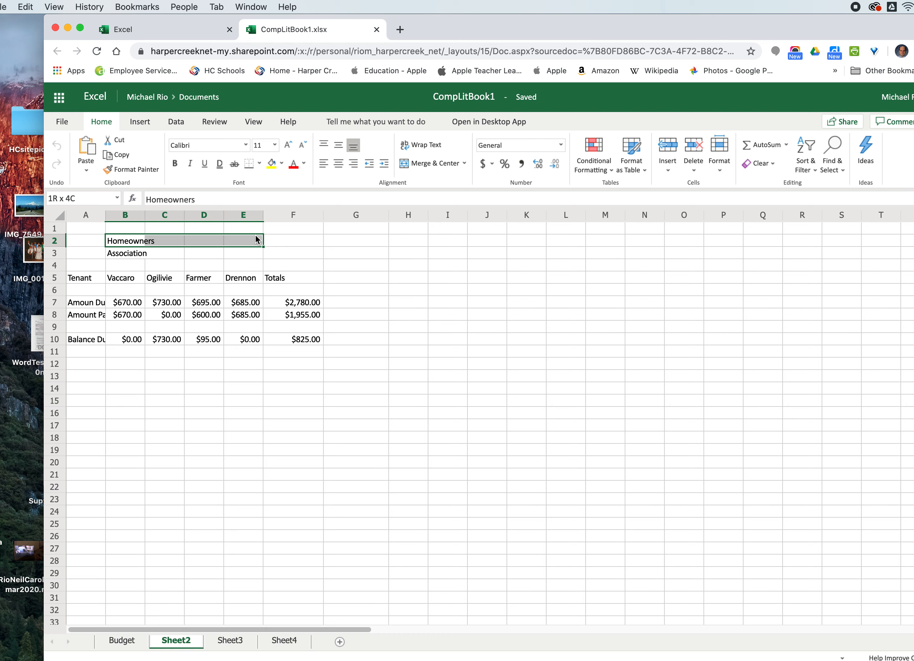
drag(255, 236, 255, 236)
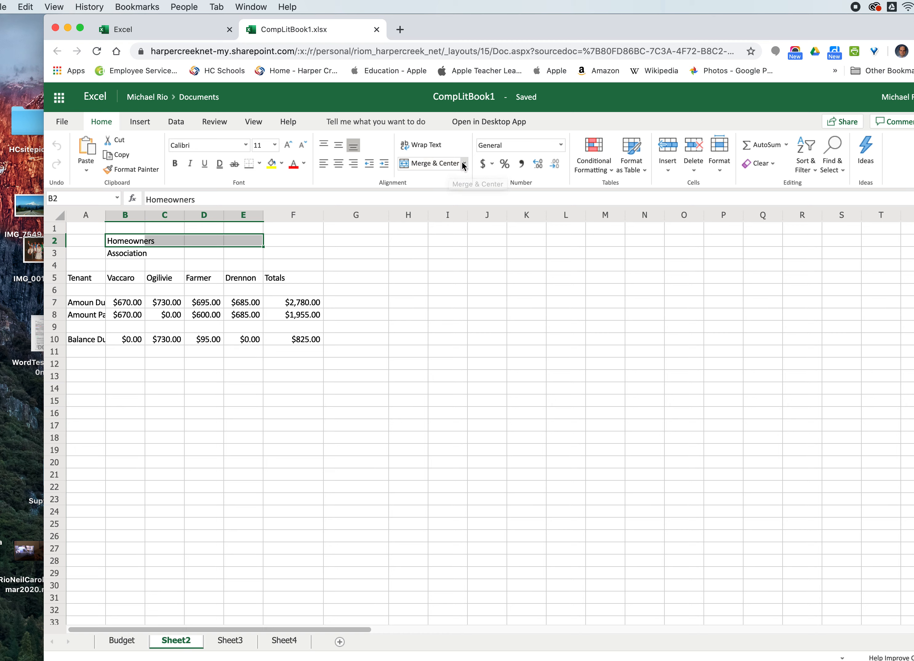
click(432, 162)
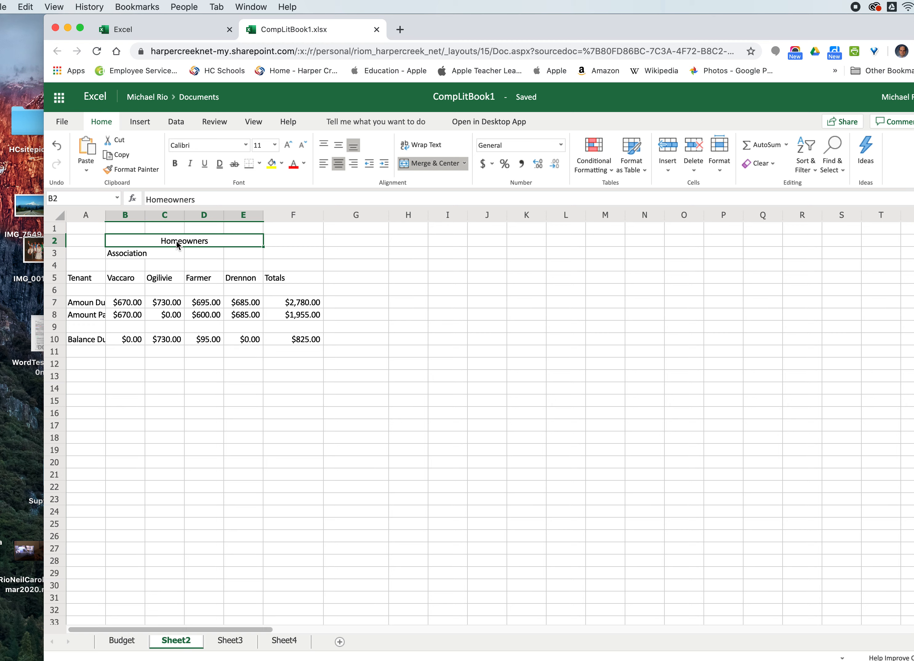
- Merge and center the Association title across cells B3 to E3
double_click(125, 241)
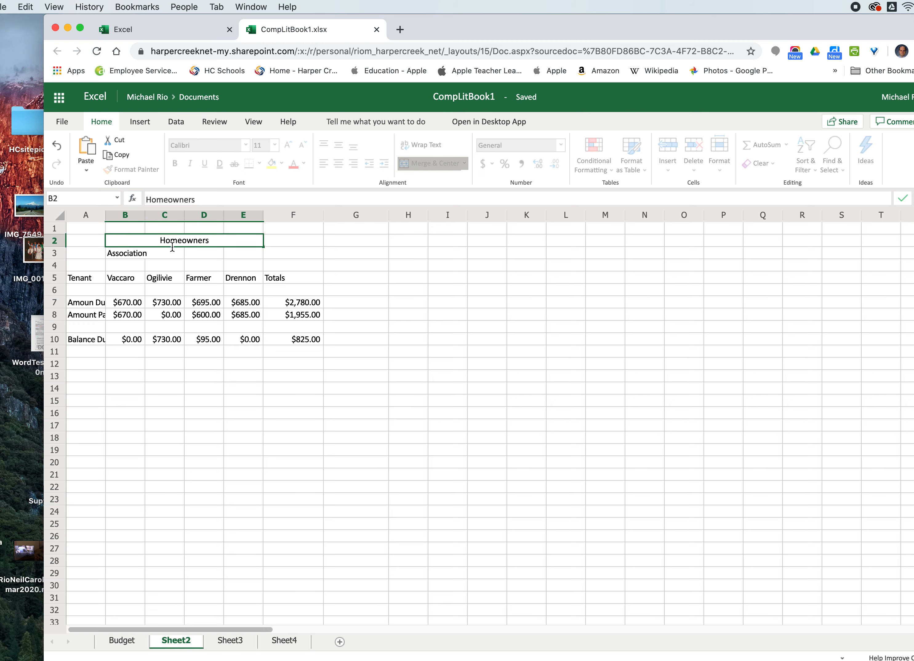
click(122, 256)
drag(122, 256, 250, 256)
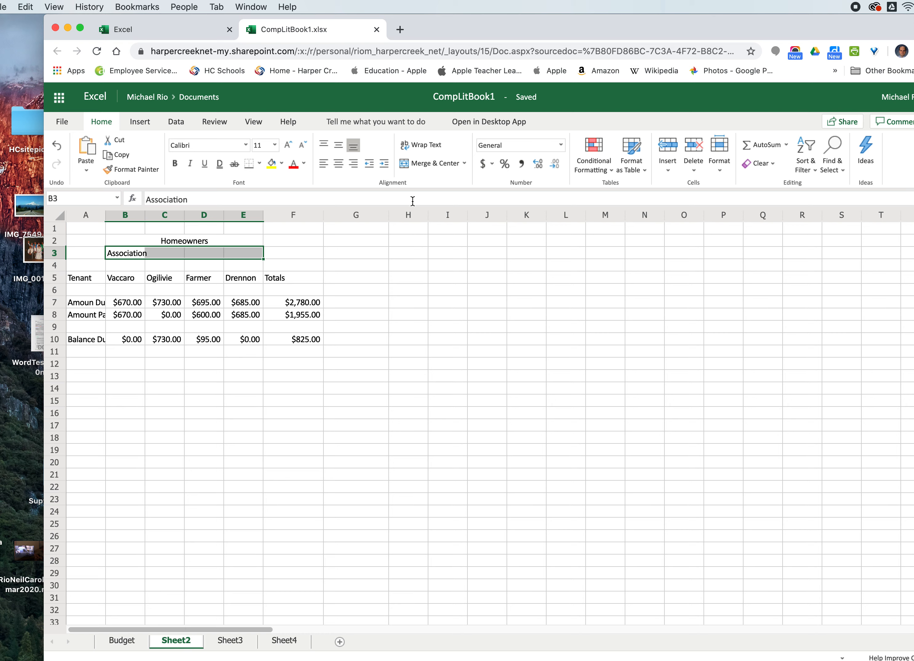
click(464, 162)
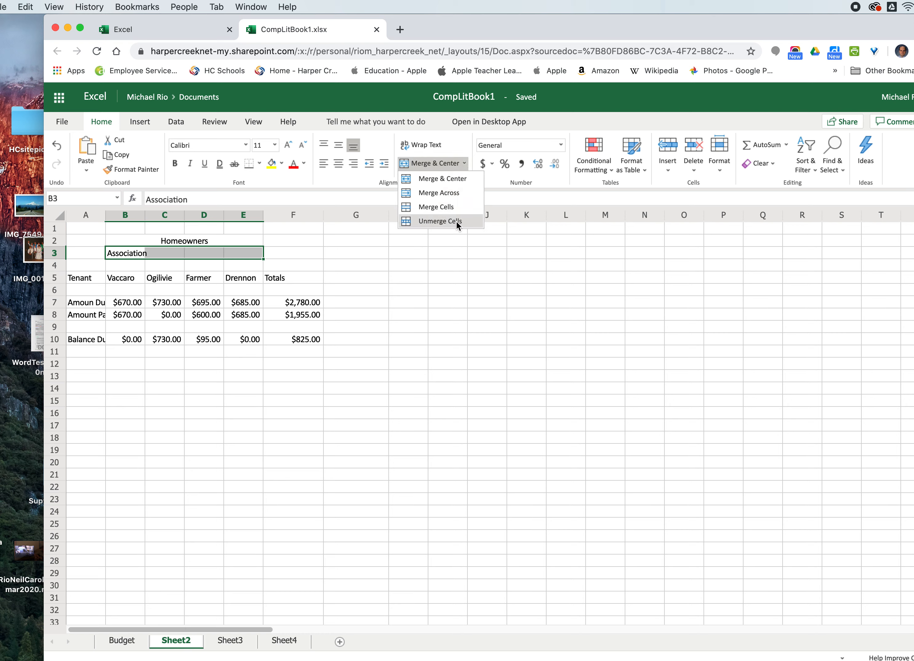
click(450, 182)
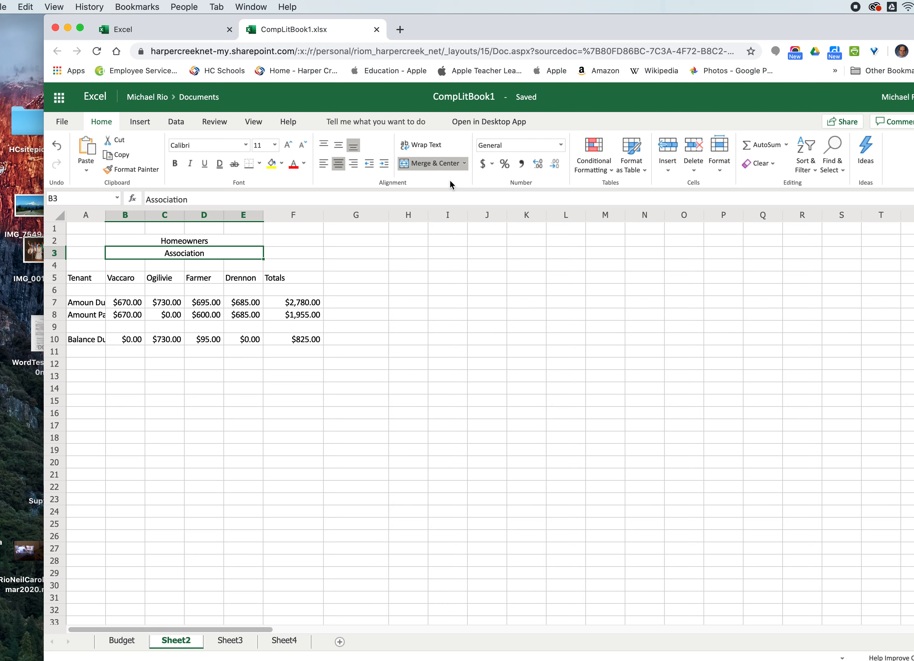
- Make both the Homeowners and Association titles bold
click(176, 162)
key(Up)
click(175, 163)
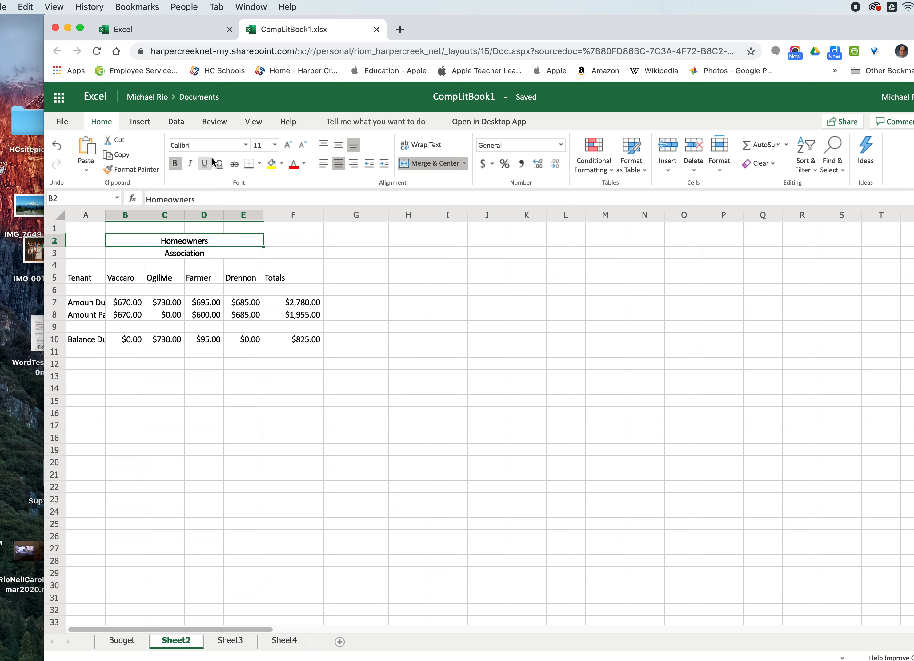
- Set the font size of both title rows to 12
click(275, 145)
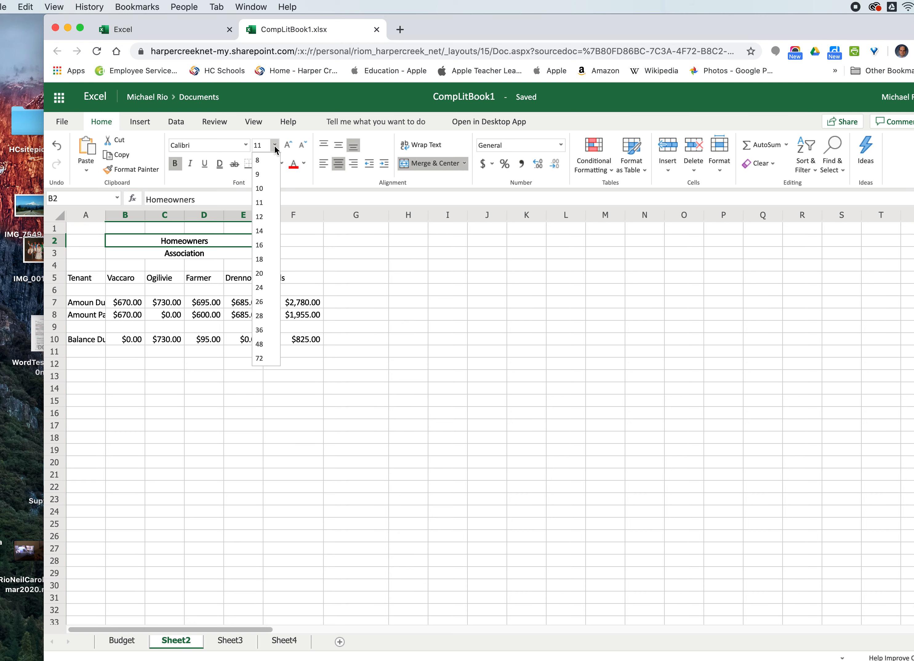
click(268, 216)
click(205, 256)
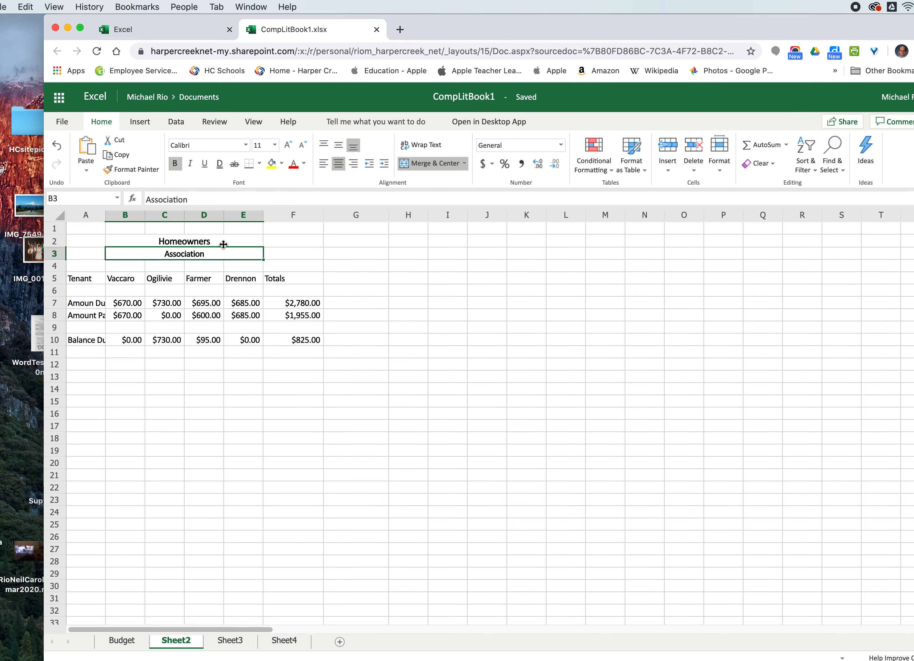
click(275, 145)
click(268, 215)
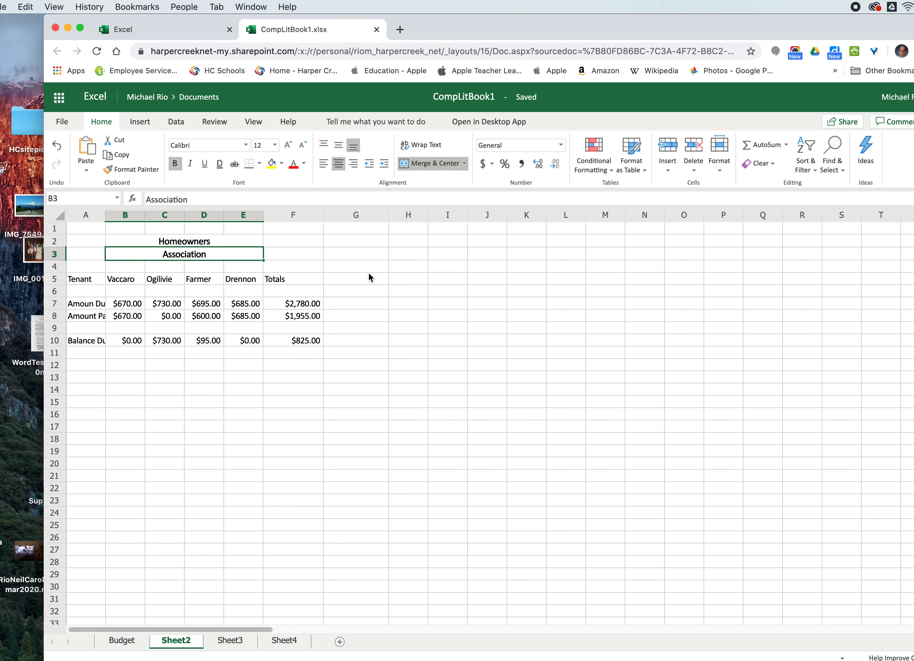
- Change the font color of the Association and Homeowners titles to red
click(304, 163)
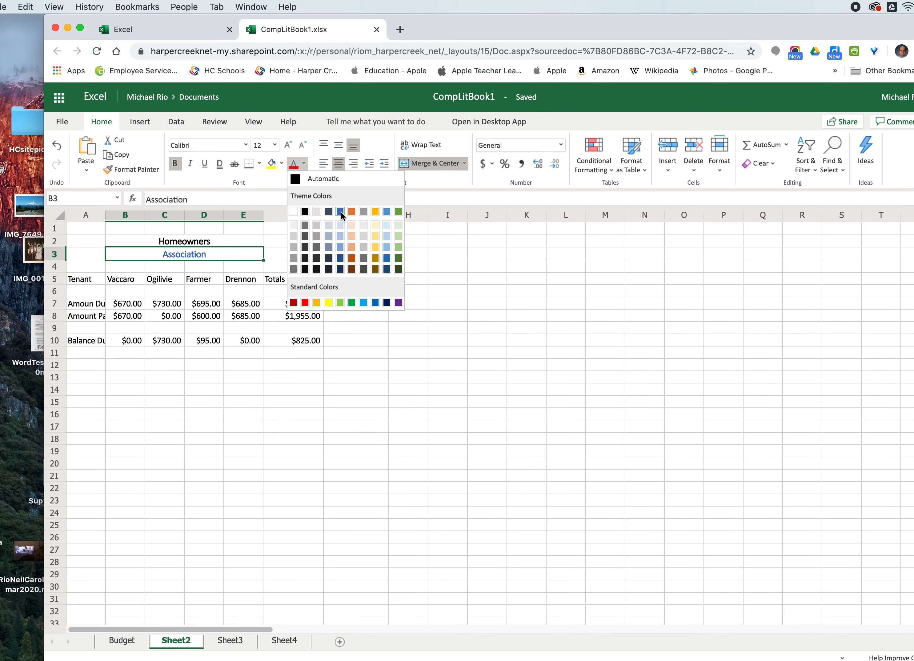
click(298, 303)
click(298, 304)
click(179, 245)
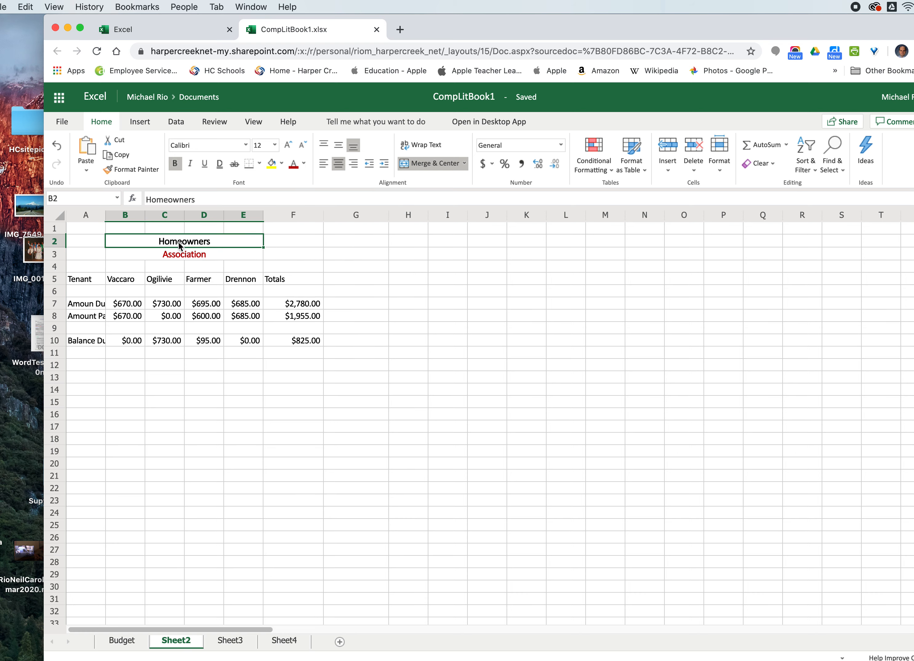
click(294, 165)
- Widen column A so the row labels such as Amount Paid and Balance Due fit
click(317, 274)
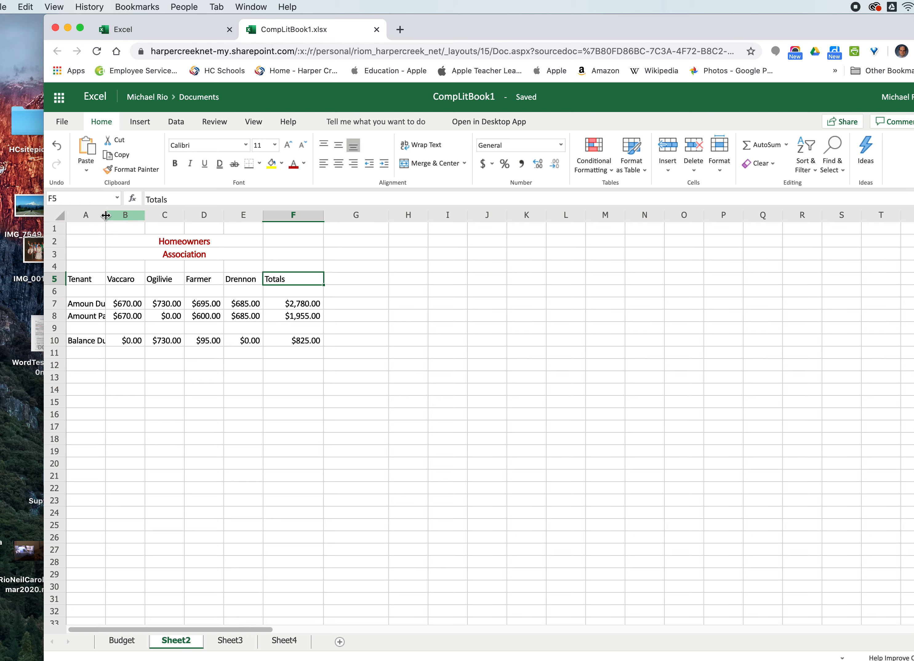
drag(106, 215, 297, 212)
- Clear the values in the Balance Due row from B10 through F10
click(146, 341)
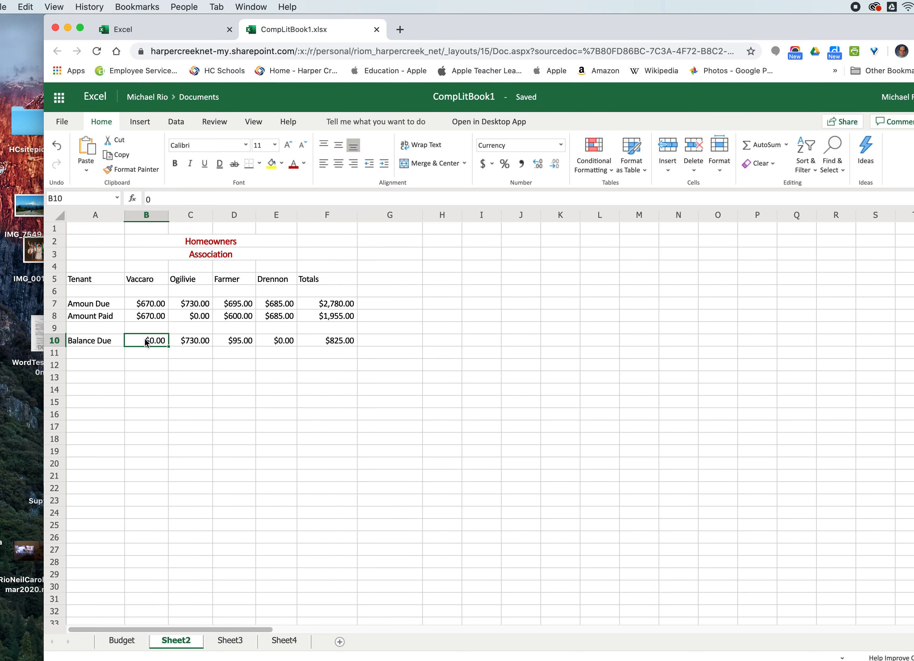
drag(146, 341, 352, 341)
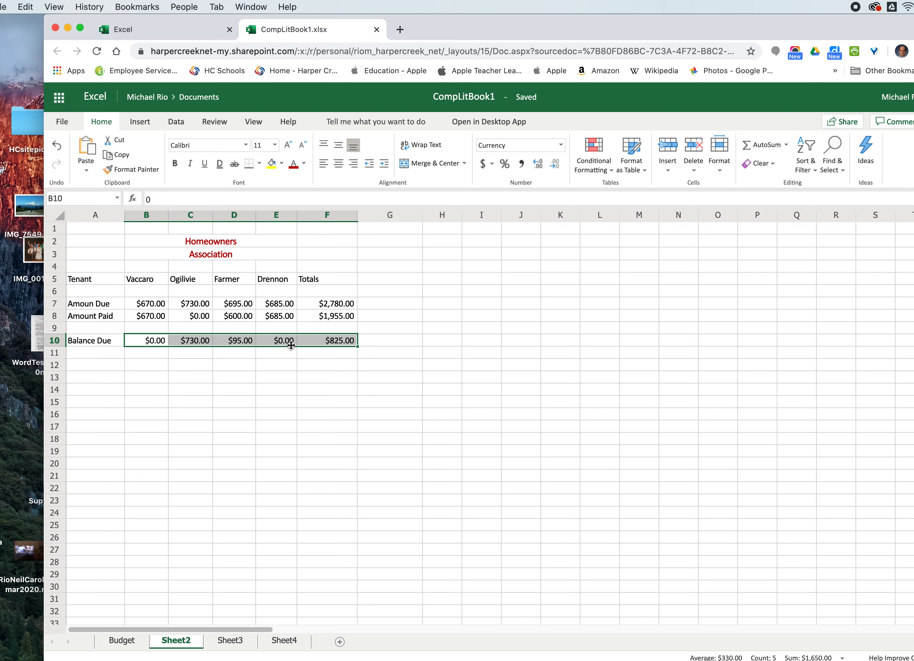
click(150, 346)
key(BackSpace)
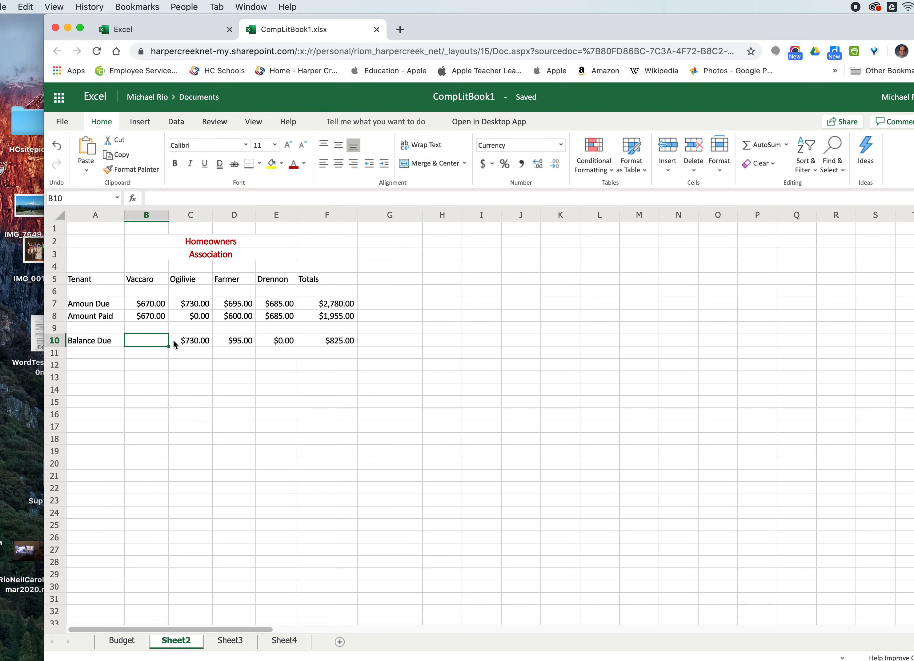
click(183, 341)
key(BackSpace)
click(241, 344)
key(BackSpace)
click(275, 342)
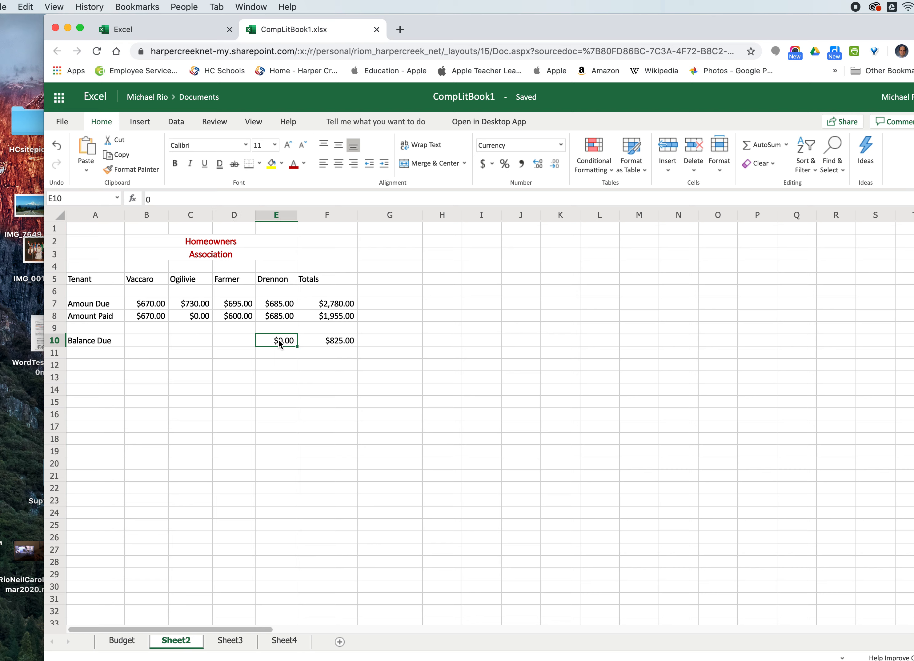
key(BackSpace)
click(333, 343)
key(BackSpace)
- Clear the totals in F7 and F8, then select cell B10
click(333, 309)
key(BackSpace)
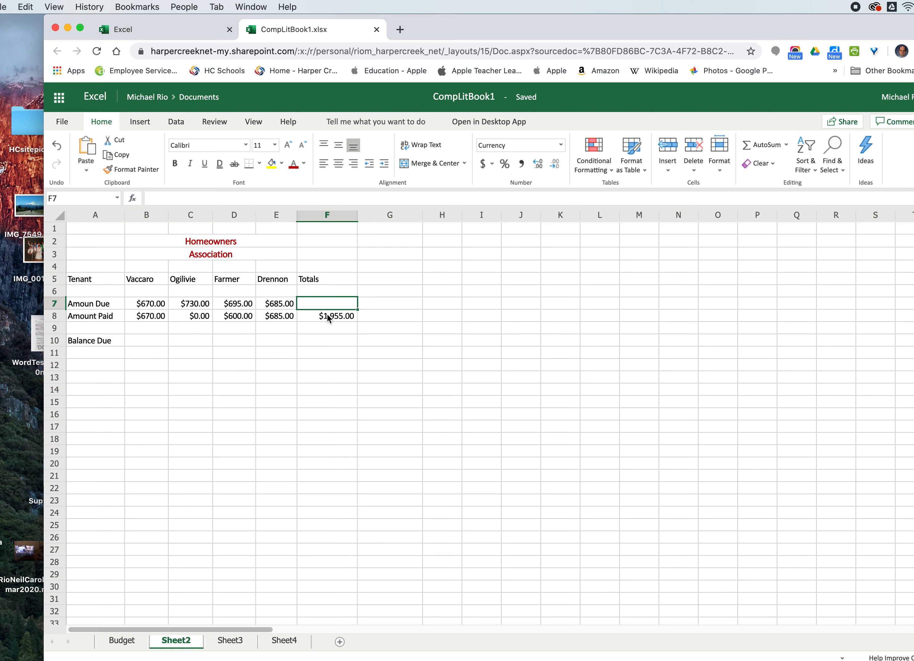
click(327, 316)
key(BackSpace)
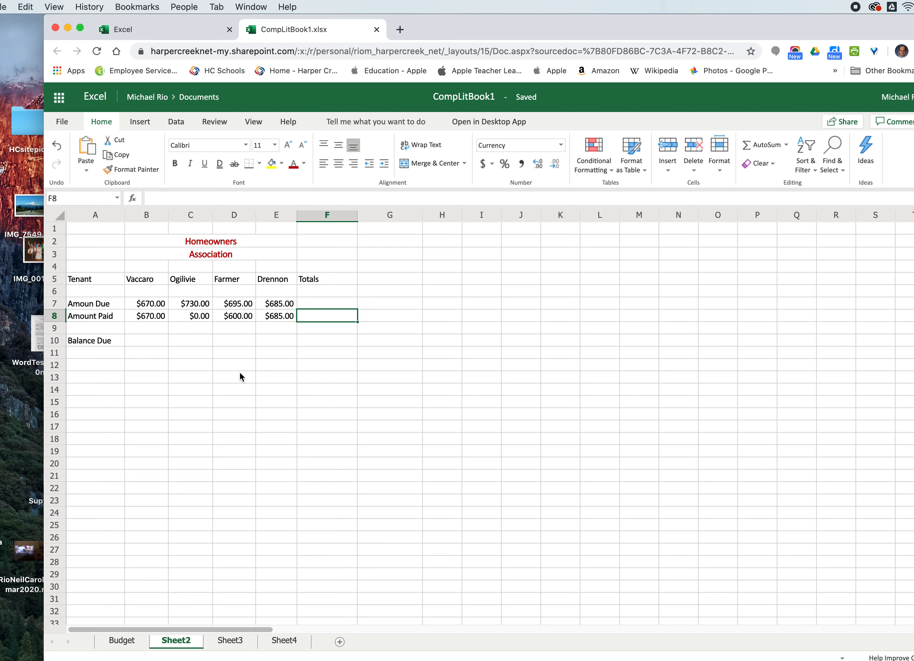
click(137, 344)
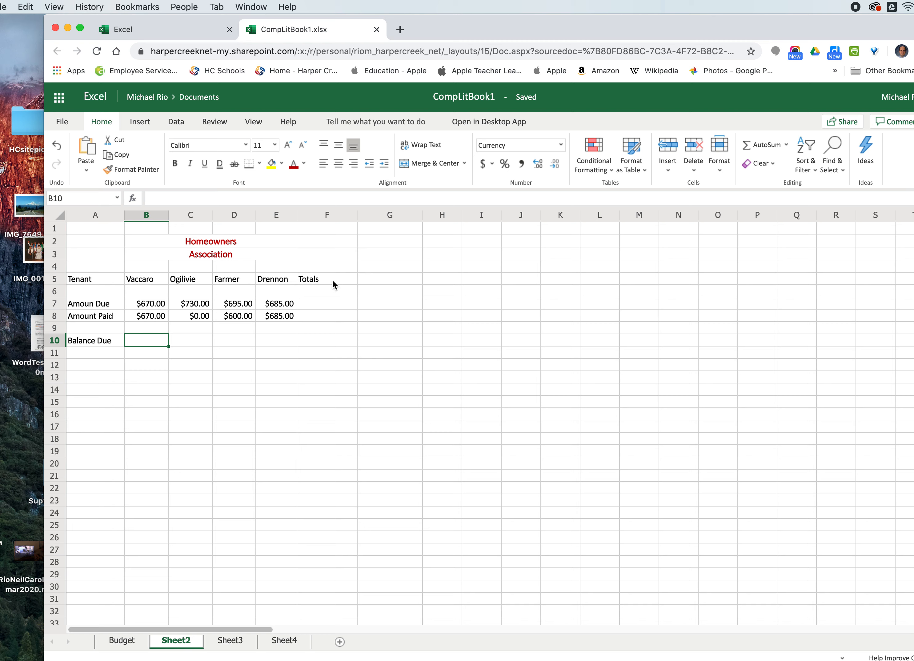
- Bold and center the header row from Tenant through Totals (A5:F5)
drag(108, 280, 322, 281)
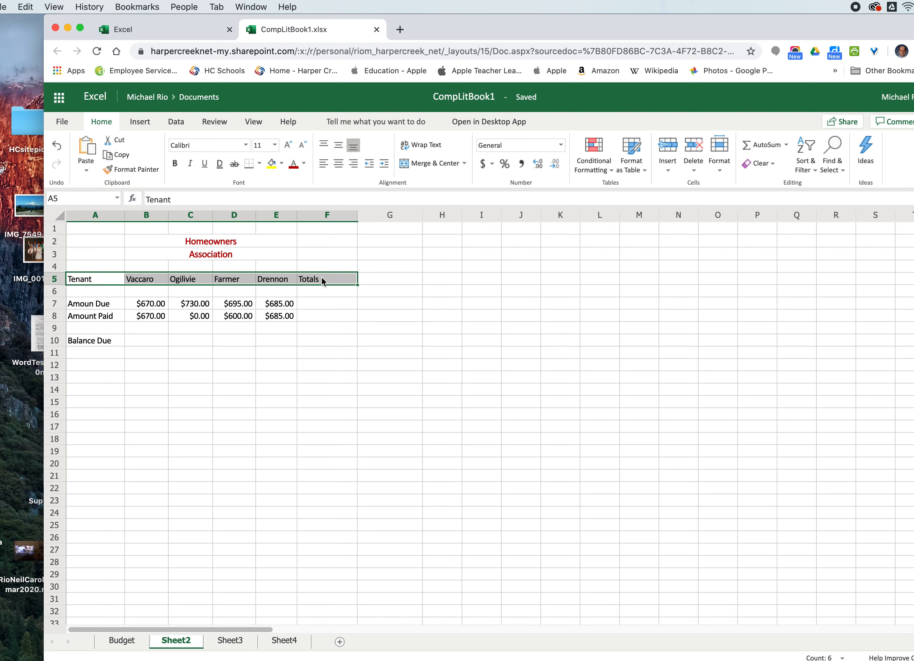
click(175, 164)
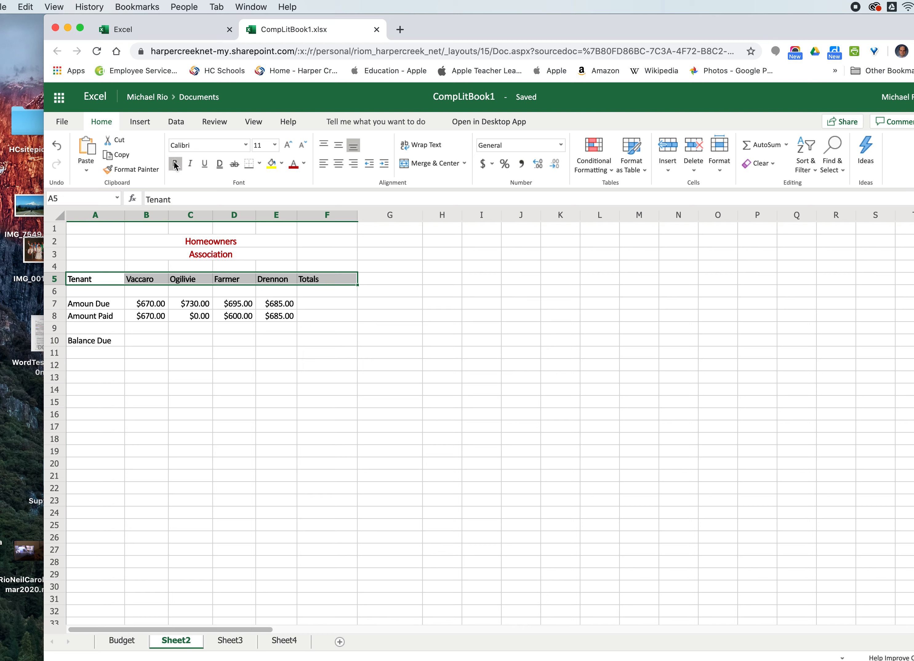
click(338, 165)
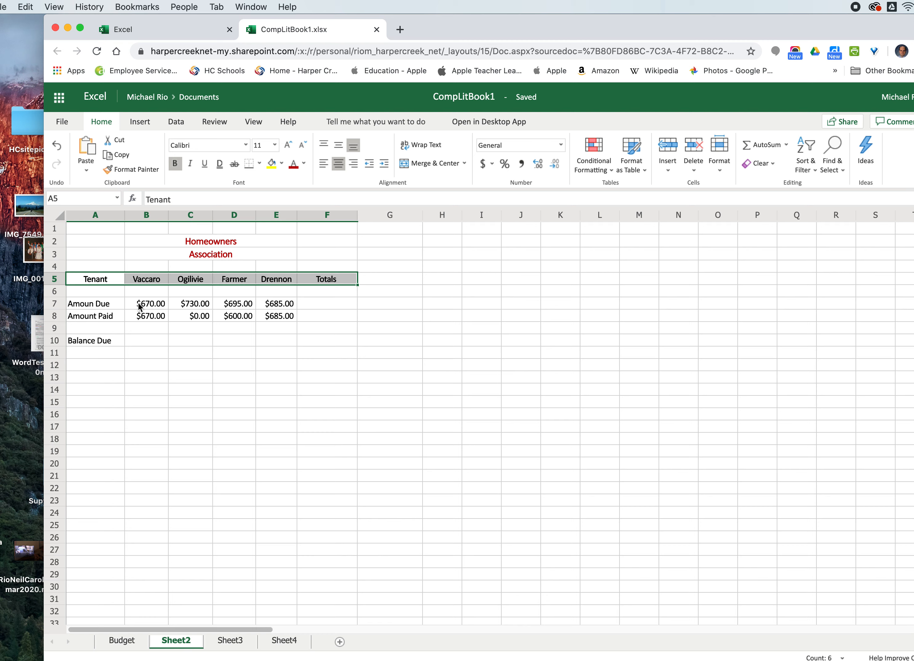
- Apply the Currency number format to the Amount Due and Amount Paid values in B7 through E8
drag(139, 307, 287, 316)
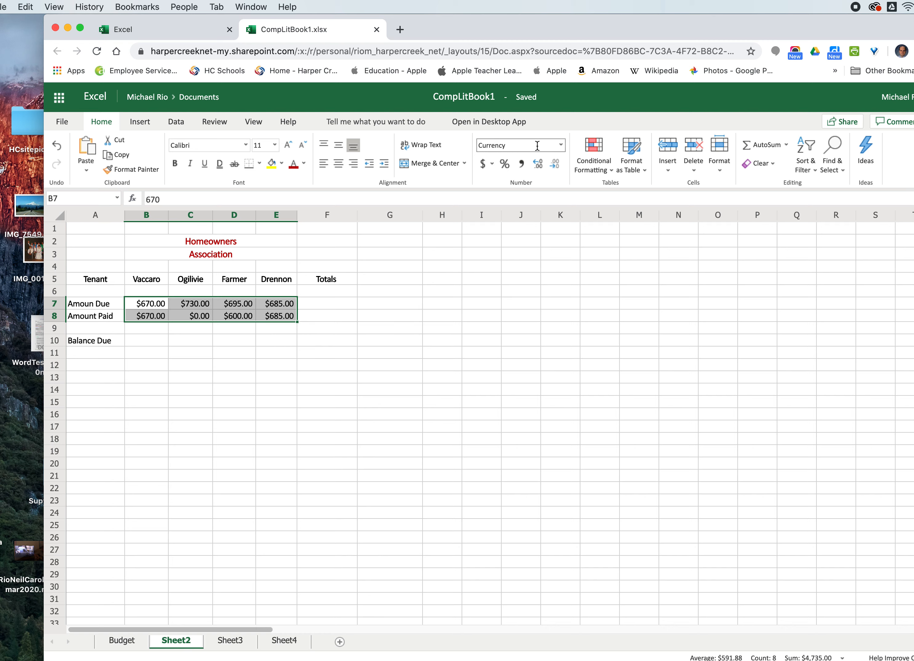
click(561, 145)
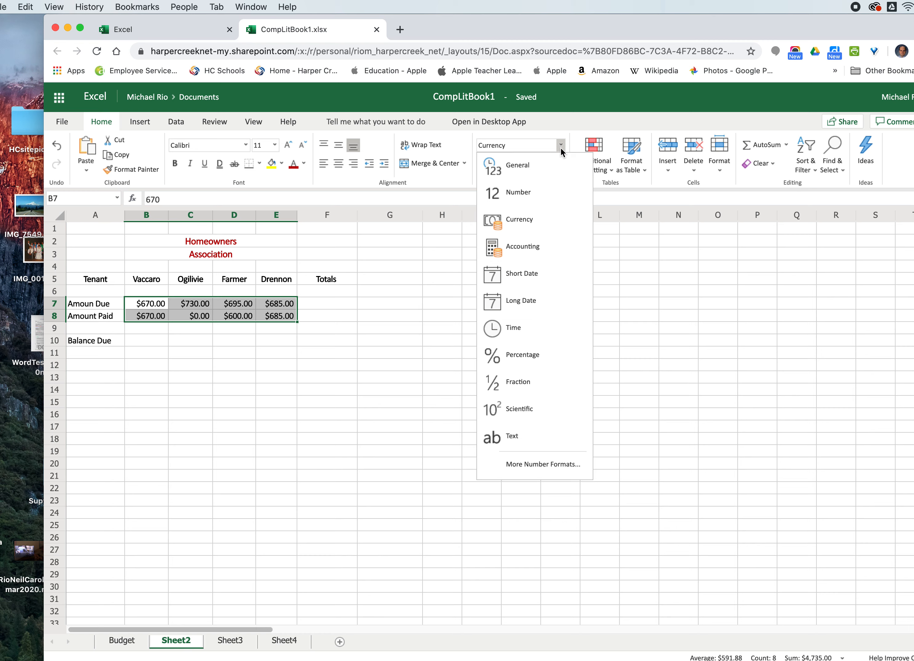
click(531, 219)
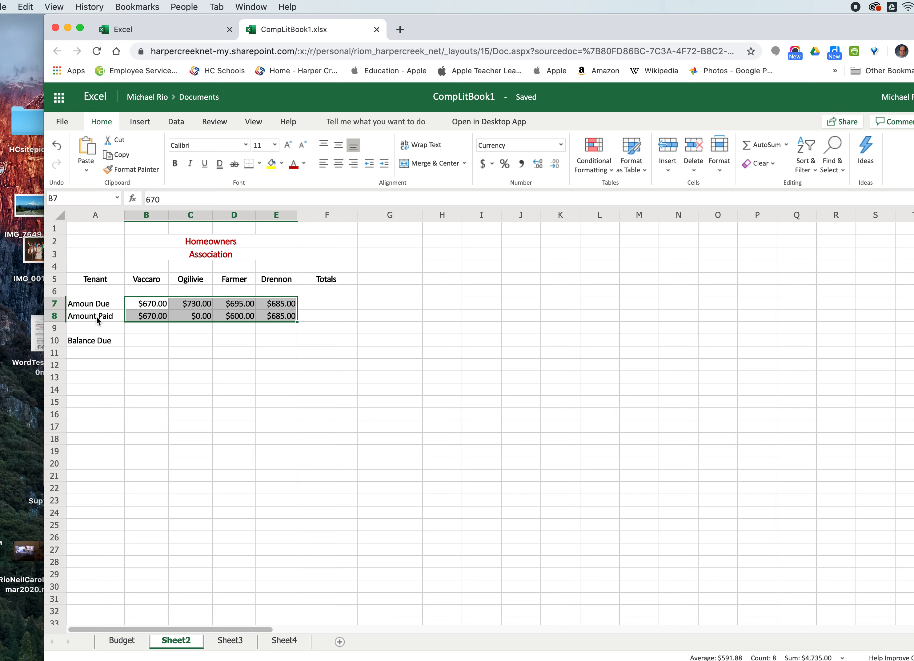
- Enter the formula =B7-B8 in B10 to compute Vaccaro's balance due
click(138, 340)
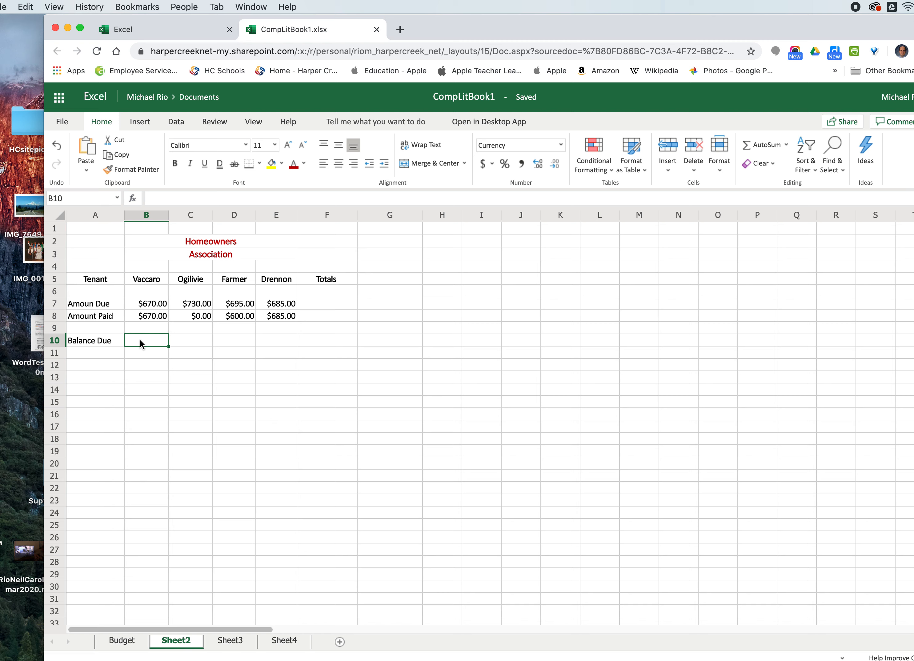
text(=)
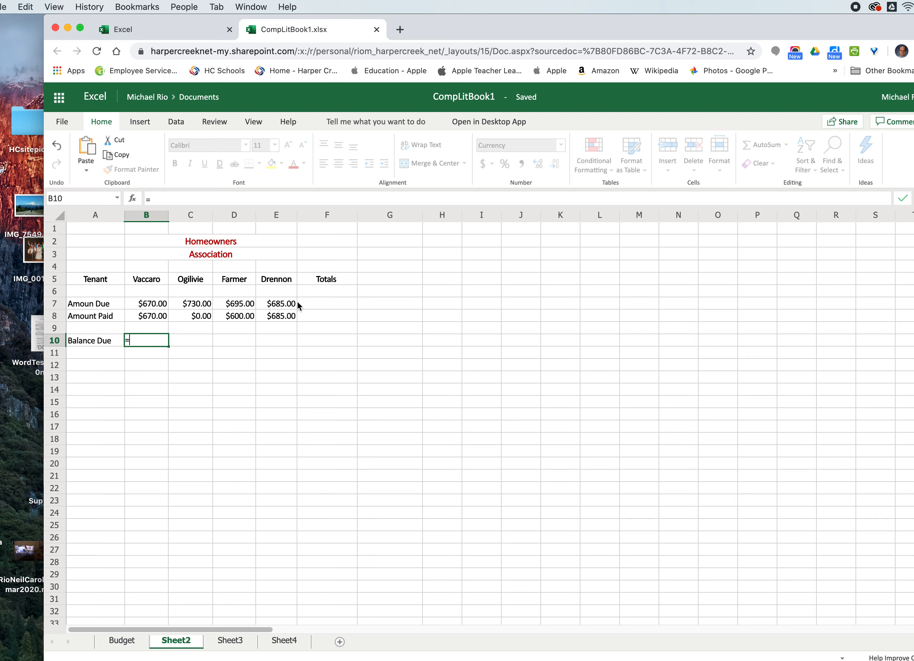
click(143, 307)
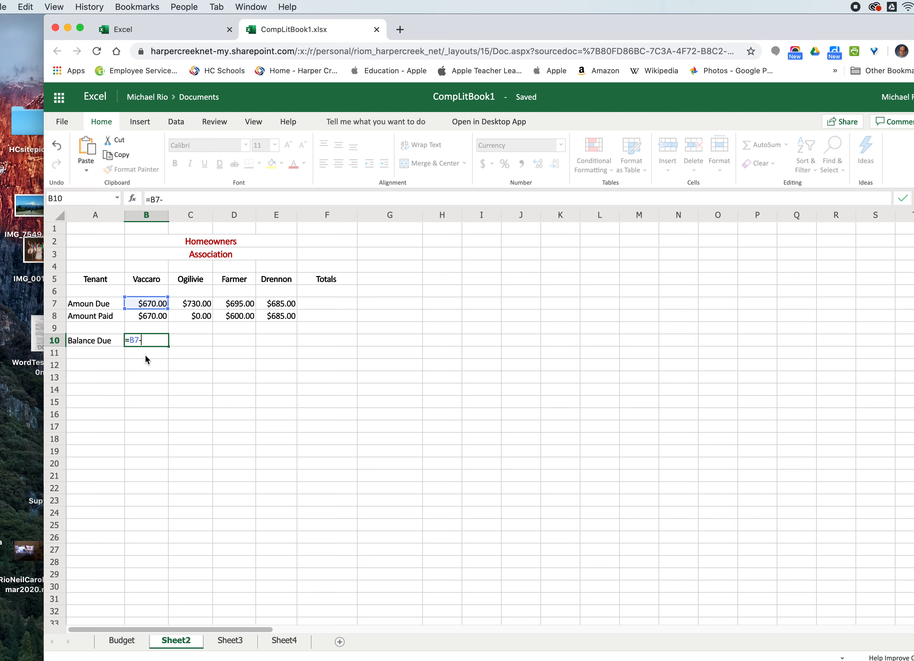
click(144, 316)
key(Return)
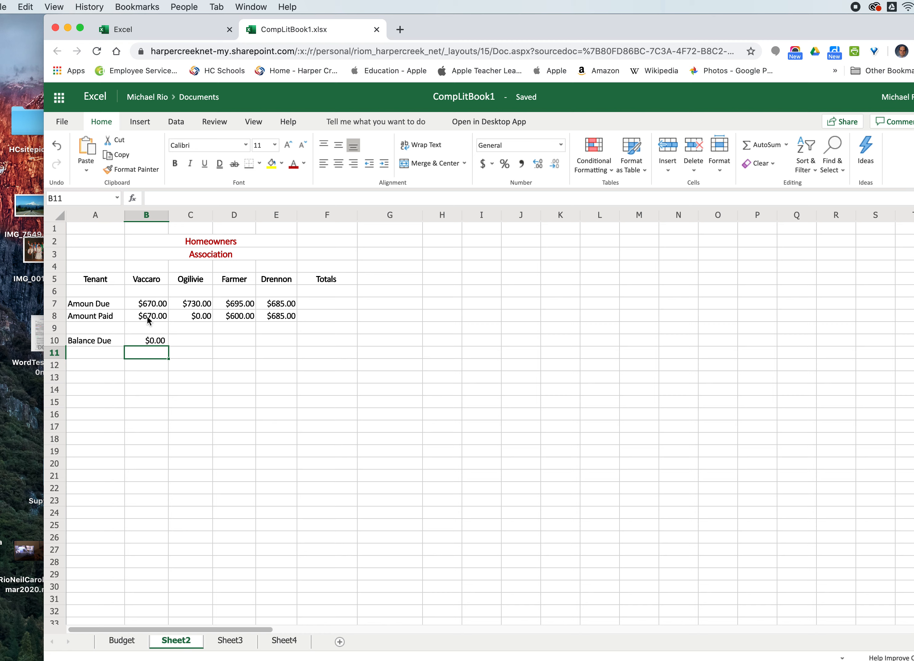
- Fill the B10 balance formula across to E10 and check the copied formulas in C10 through E10
click(145, 343)
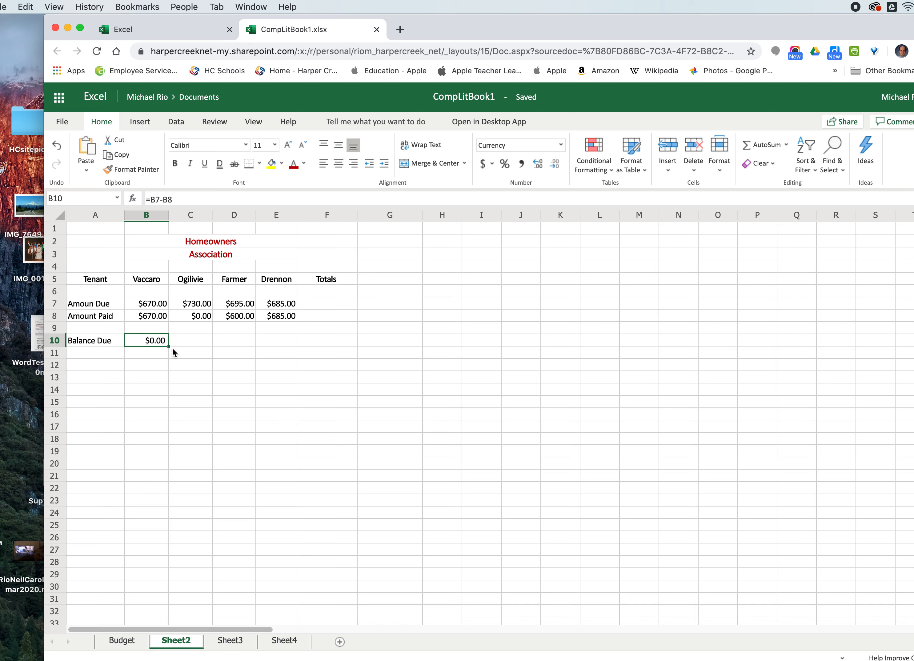
drag(168, 346, 276, 346)
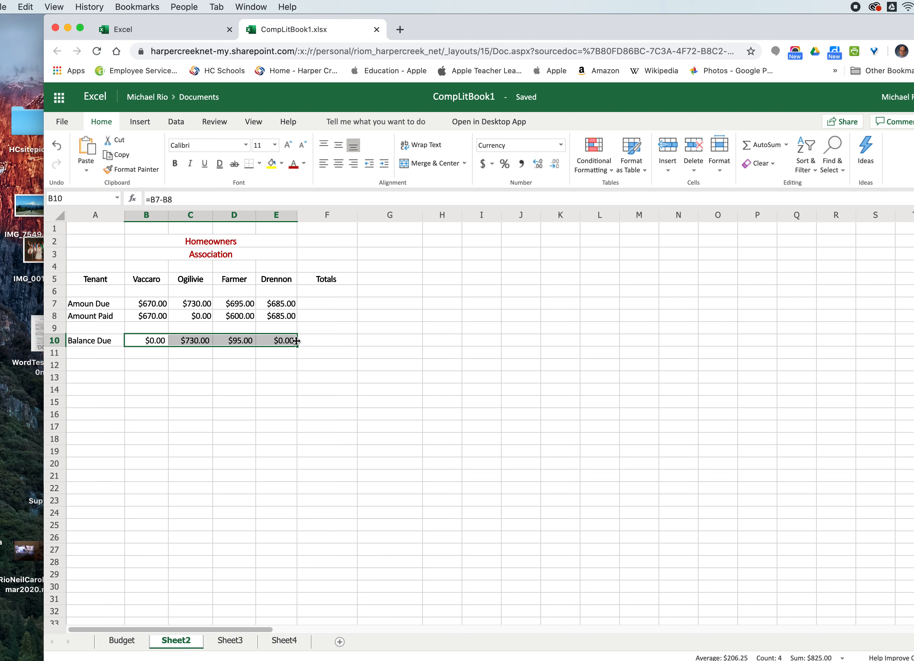
click(189, 360)
click(184, 340)
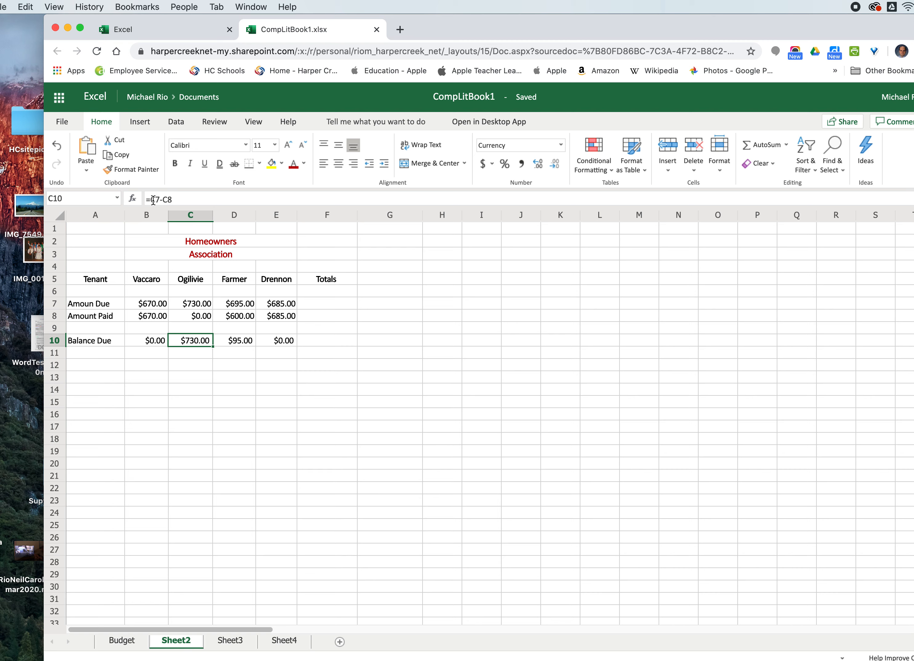
click(234, 341)
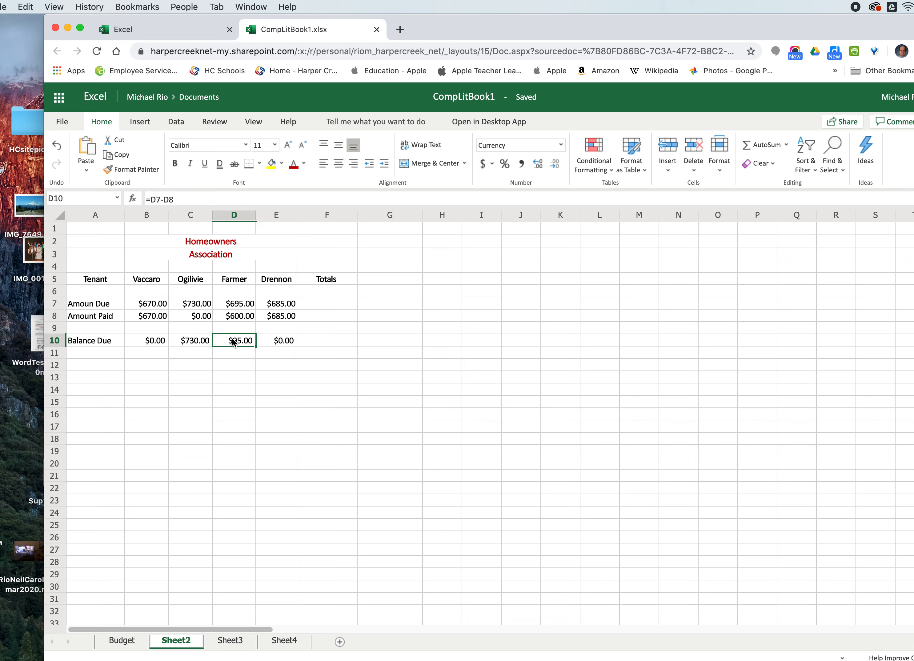
click(276, 343)
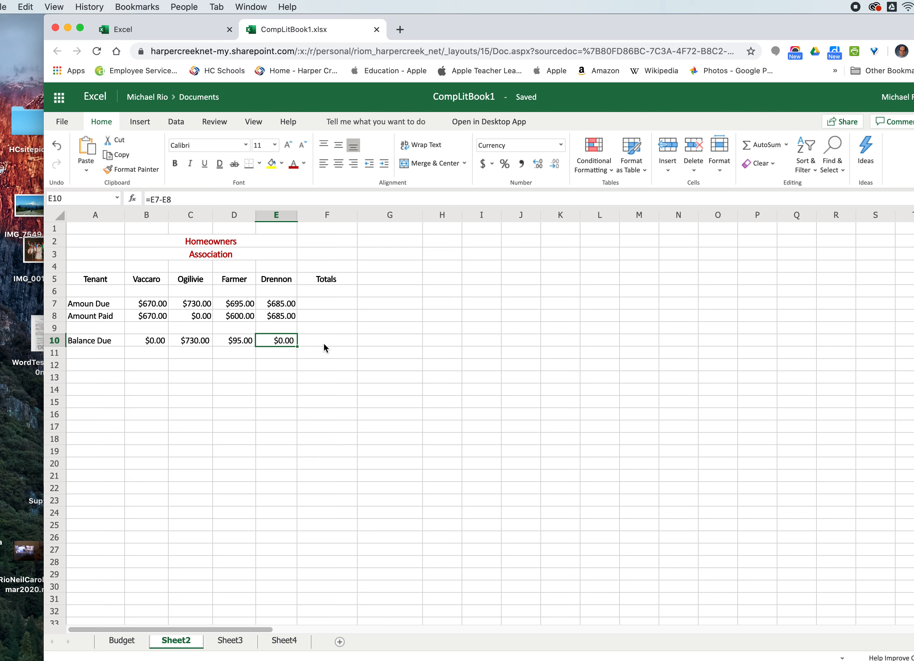
- Total the Amount Due row into F7 with AutoSum Sum over B7 through E7
click(326, 306)
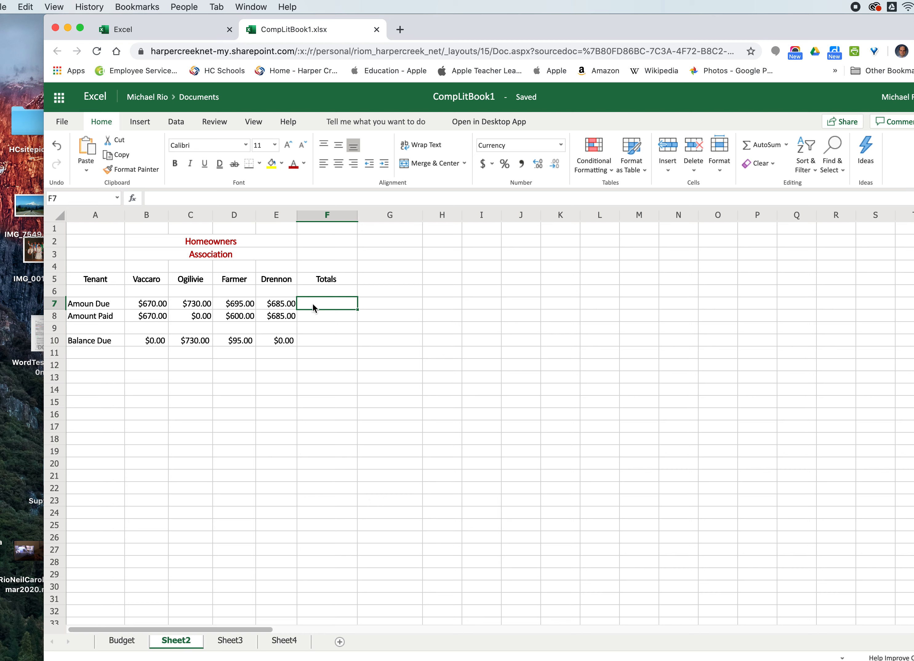
drag(158, 304, 326, 302)
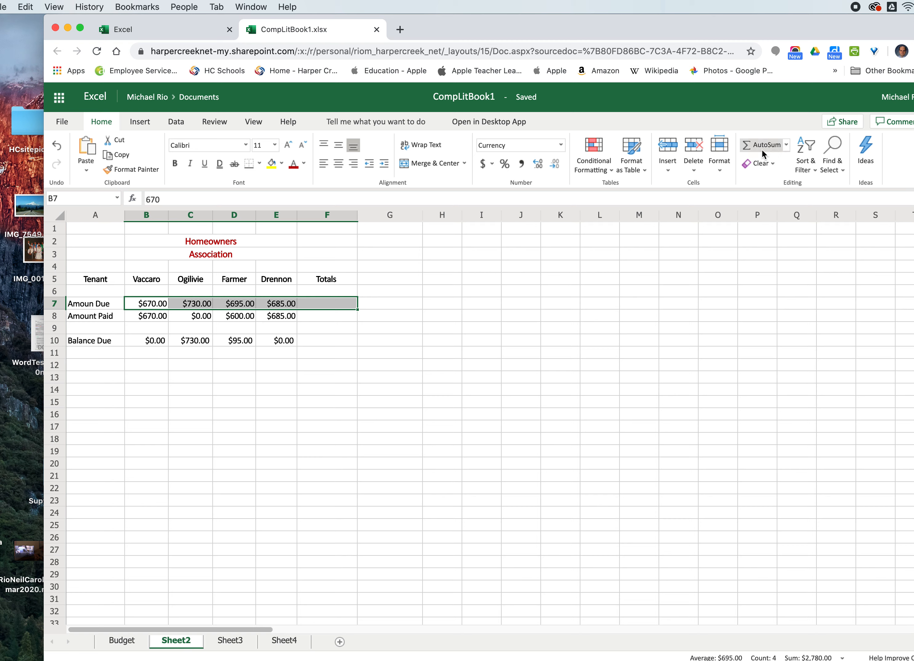
click(786, 145)
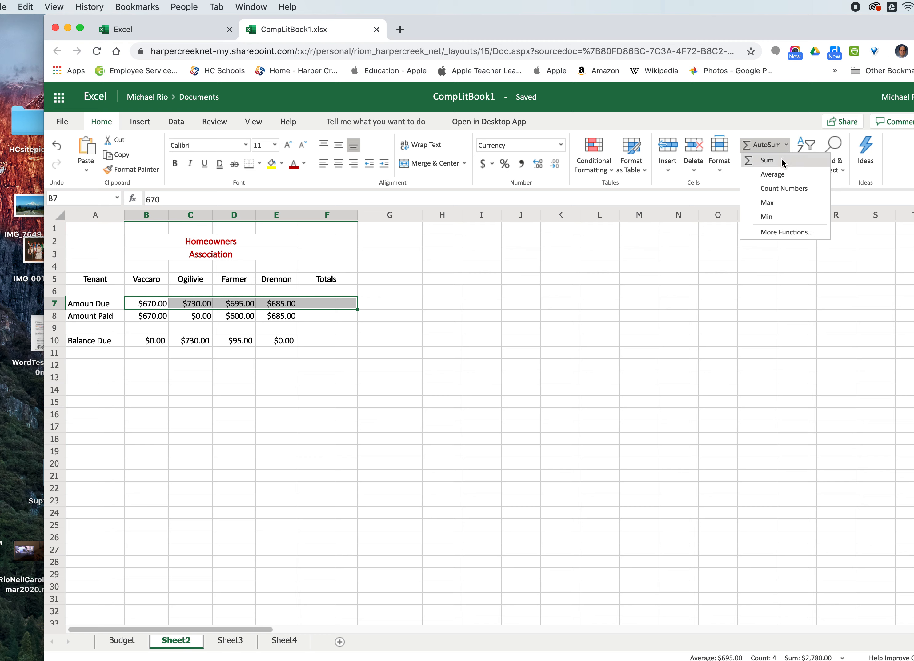
click(759, 145)
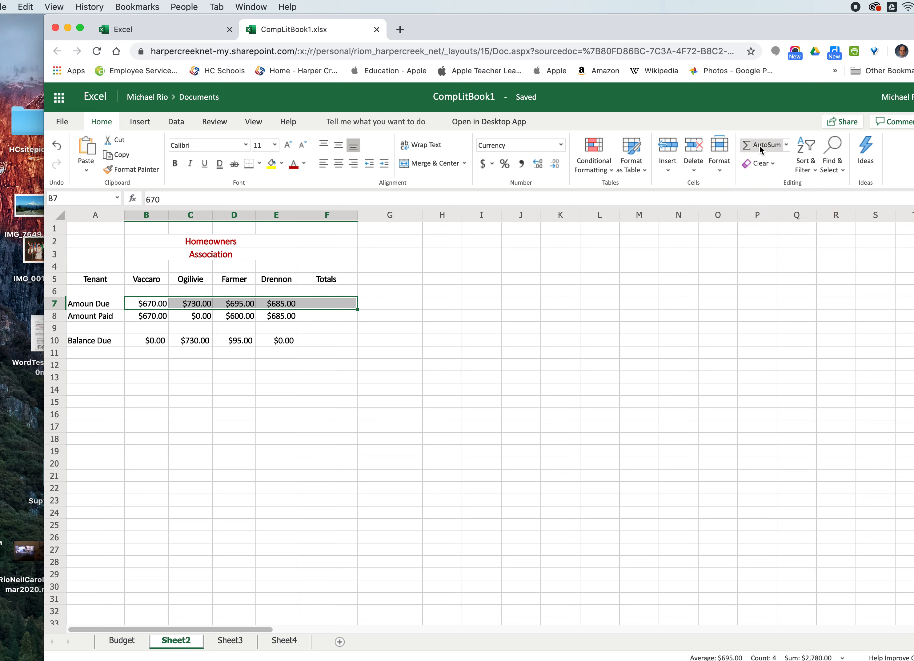
click(759, 145)
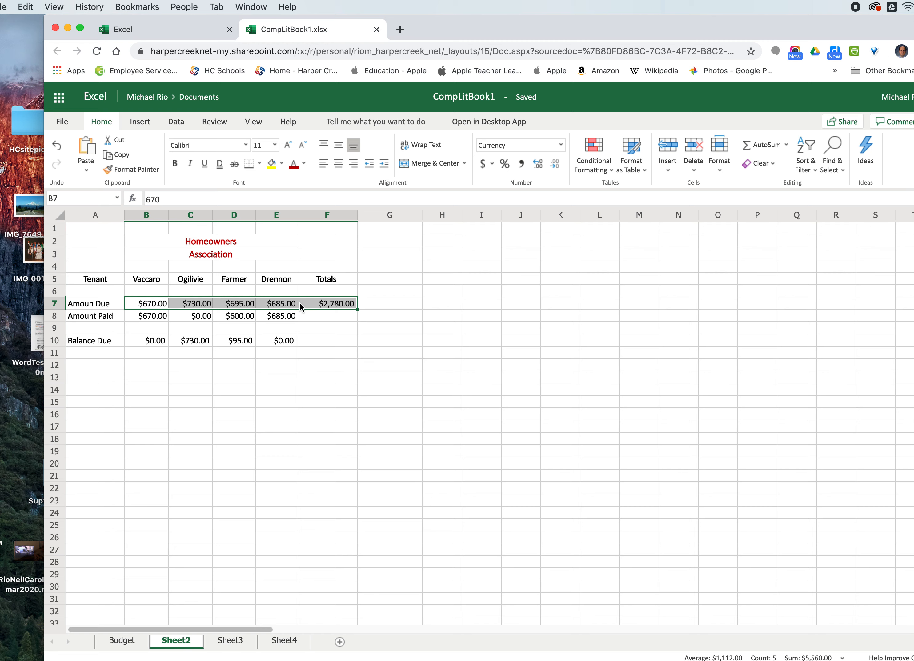
- Fill the F7 total formula down to F8 for the Amount Paid total
click(331, 327)
click(328, 304)
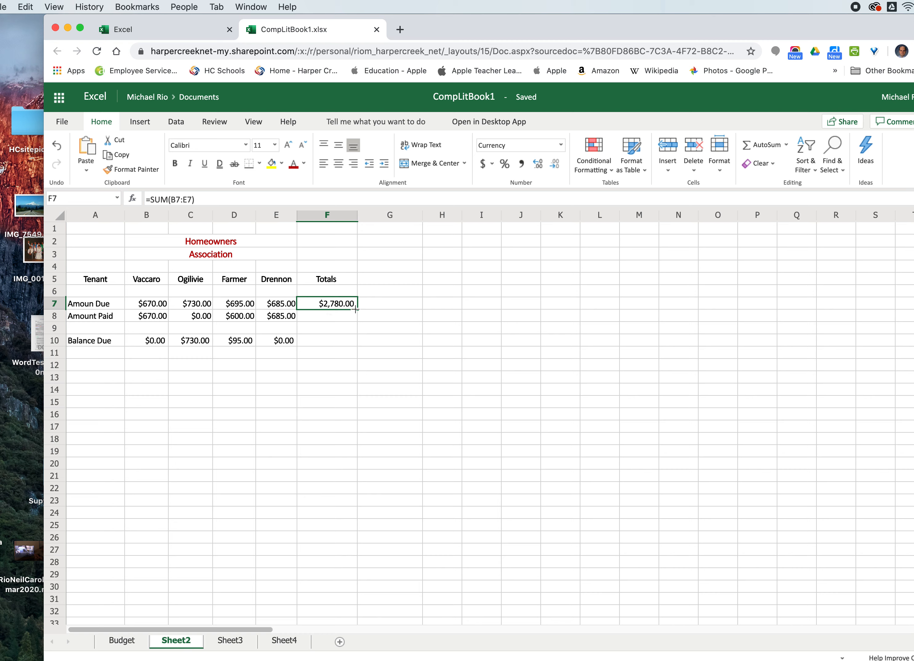
drag(357, 309, 356, 321)
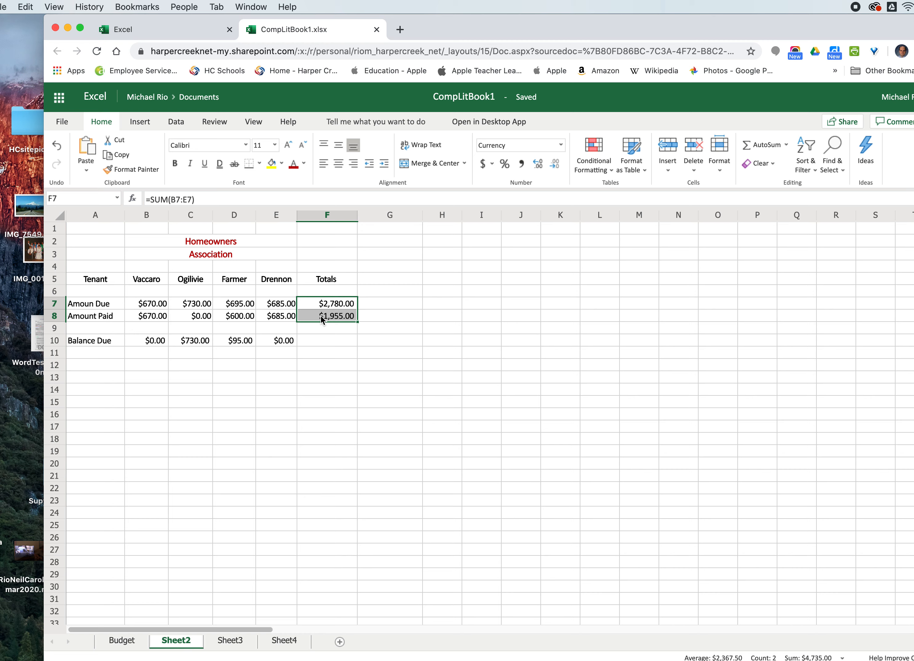
click(321, 342)
click(322, 318)
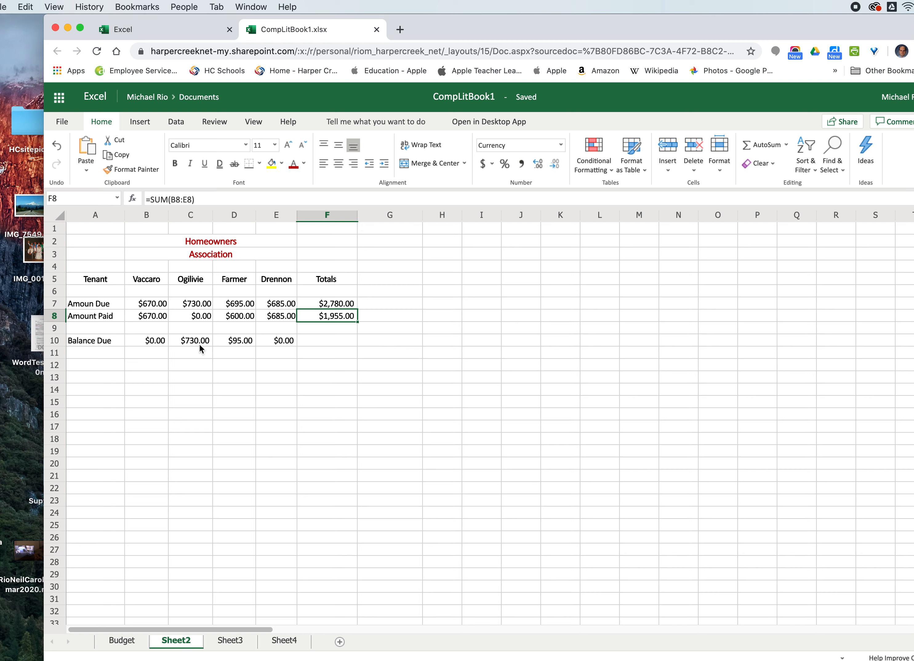
- Widen columns B through F so the amounts and headers fit comfortably
click(208, 392)
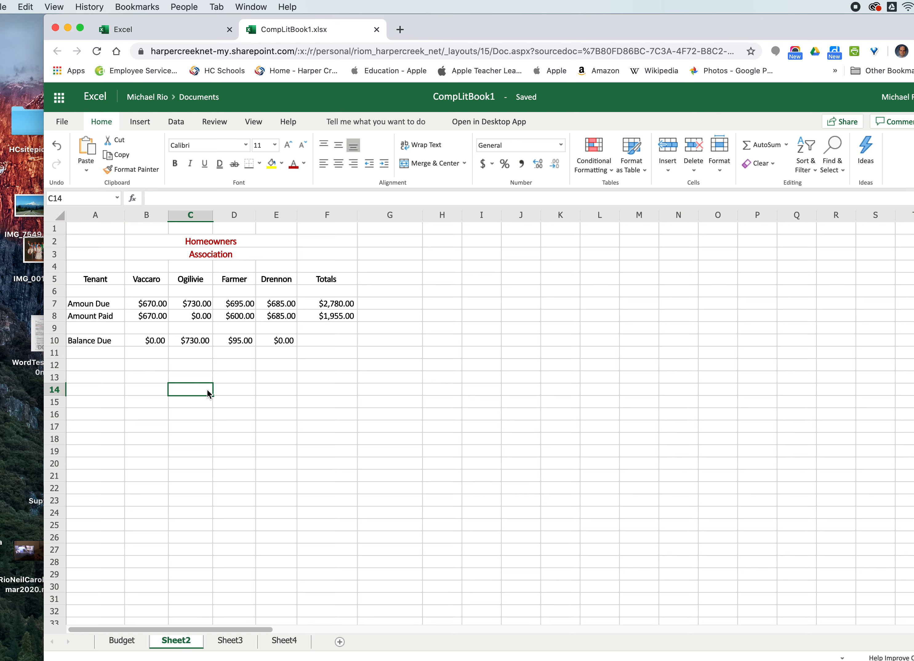
drag(257, 215, 307, 215)
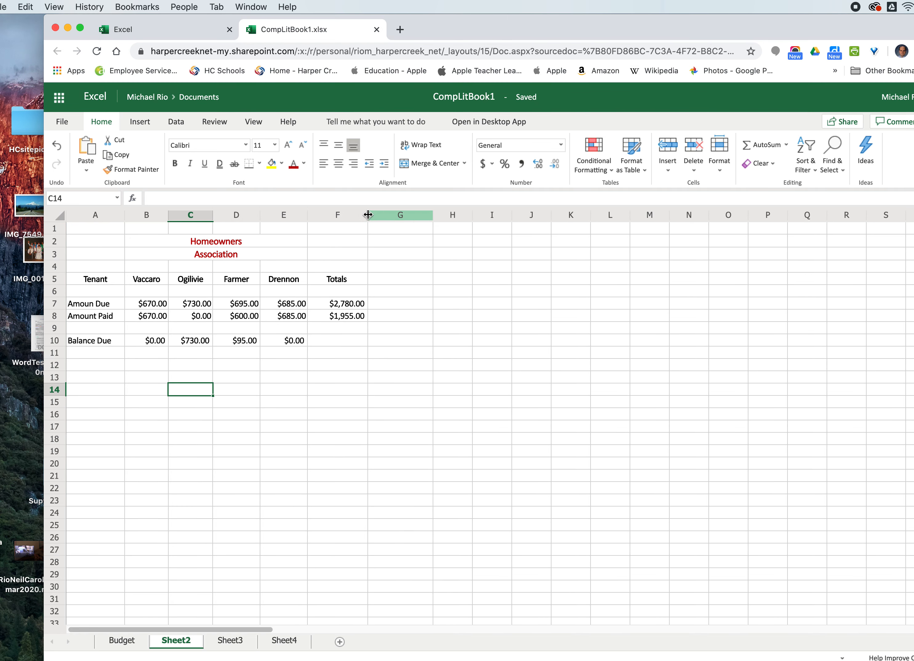
drag(367, 214, 363, 214)
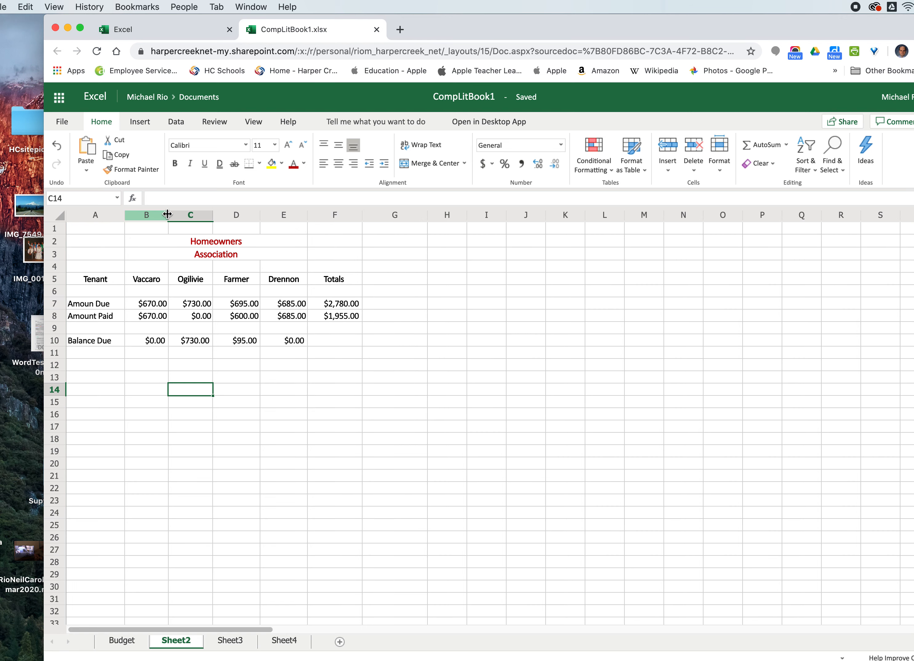
drag(168, 215, 126, 215)
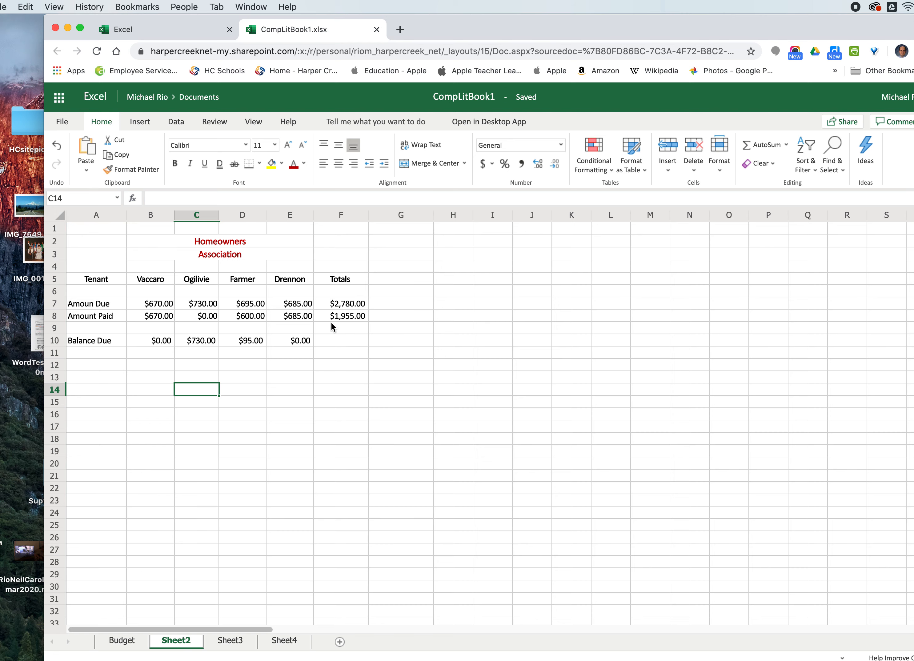
- Switch to Sheet3 and clear the Amount Due values in E8 through E15 and the Overdue Holdings count in C18
click(229, 642)
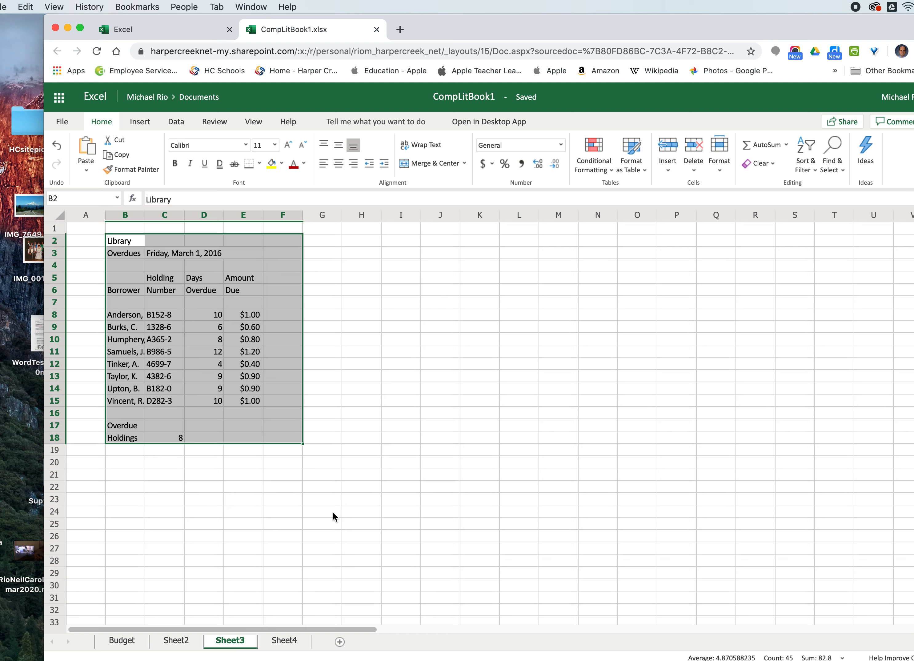
click(268, 498)
click(243, 315)
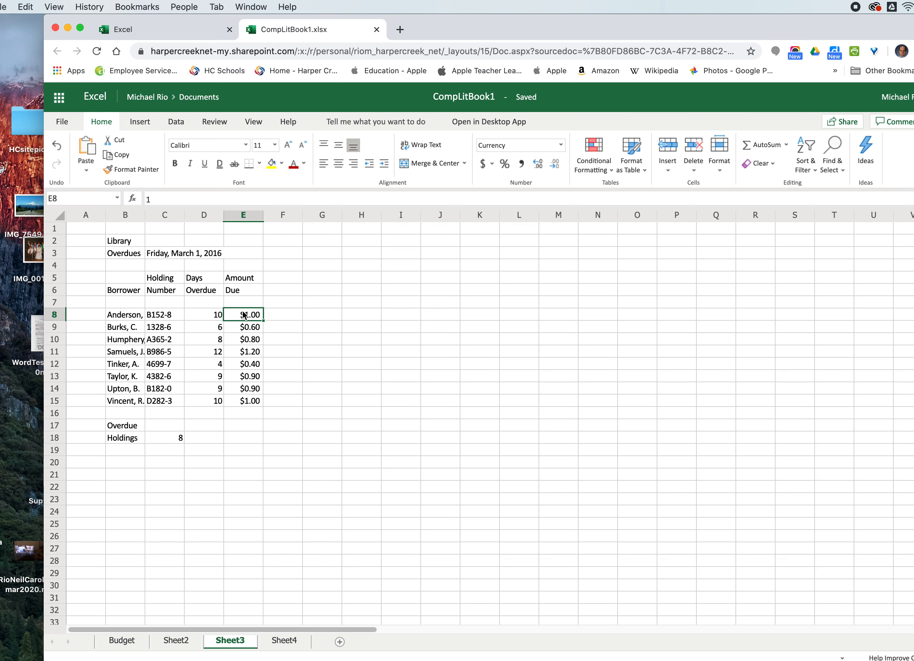
key(Delete)
click(245, 327)
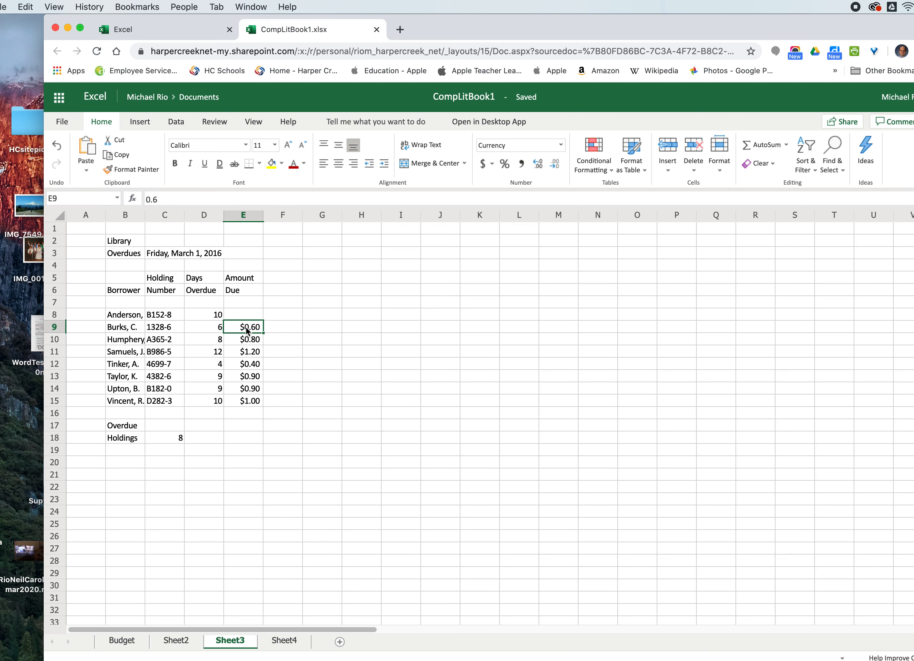
key(Delete)
click(245, 339)
key(Delete)
click(245, 352)
key(Delete)
click(244, 364)
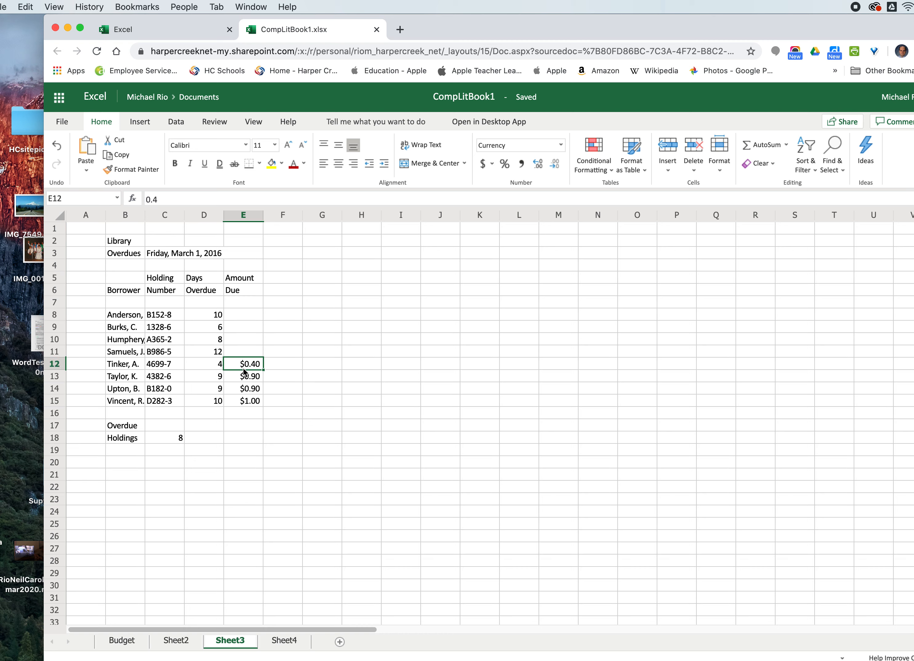
key(Delete)
click(243, 377)
key(Delete)
click(243, 390)
key(Delete)
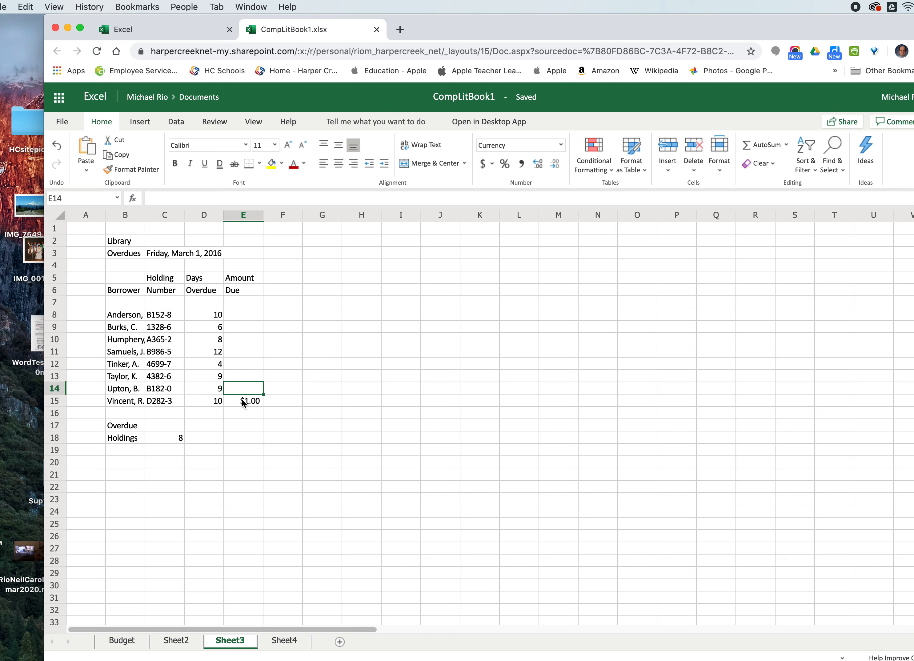
click(243, 402)
key(Delete)
click(178, 438)
key(Delete)
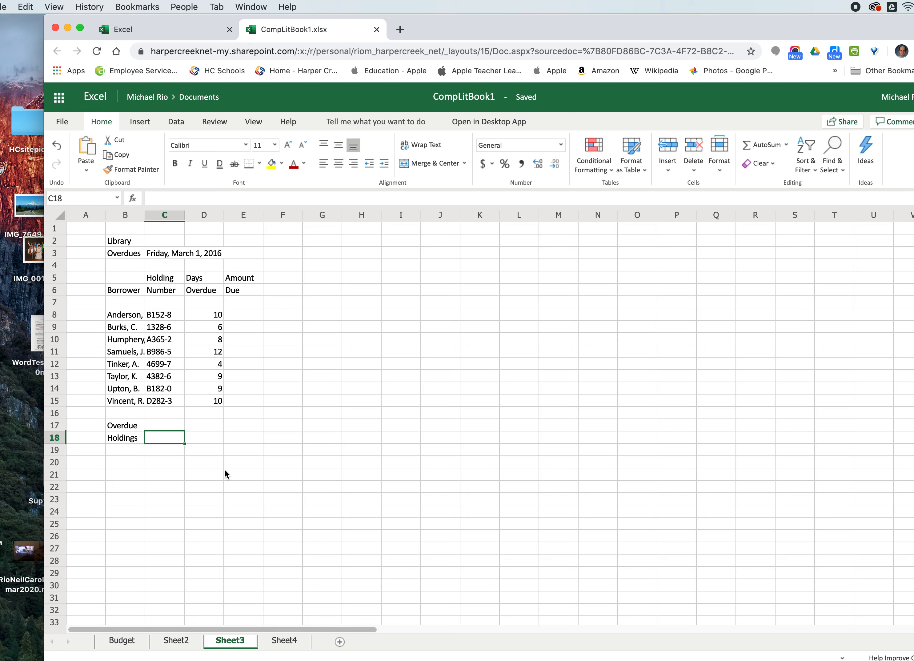
- Change the date in C3 to Friday, April 24, 2020
click(200, 489)
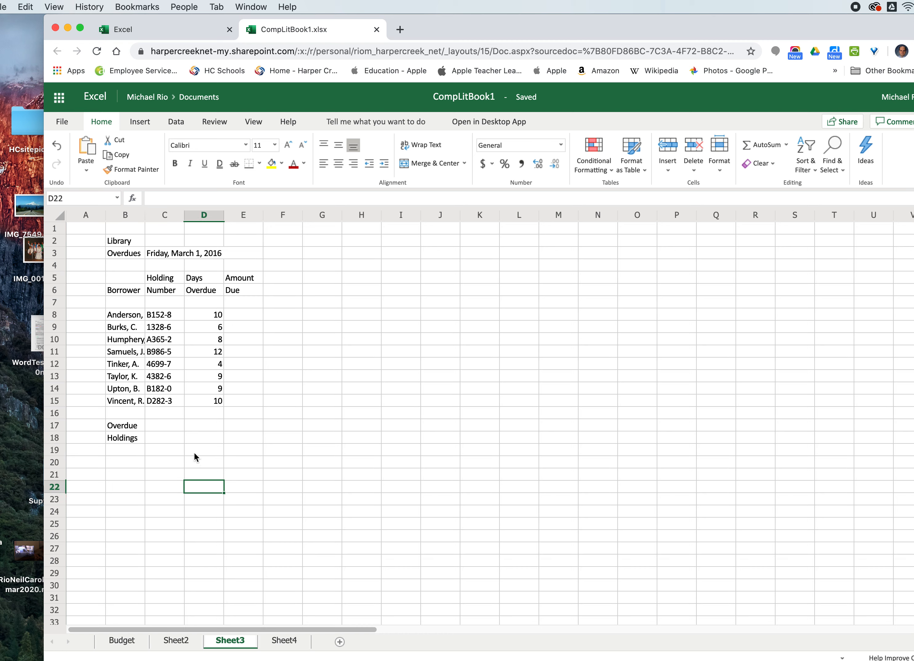
double_click(199, 256)
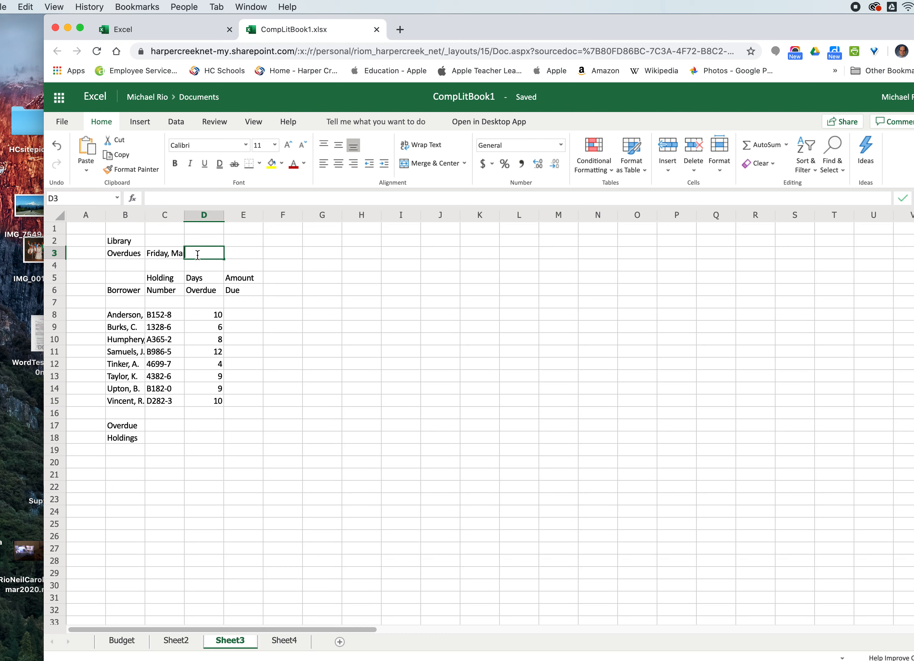
double_click(167, 255)
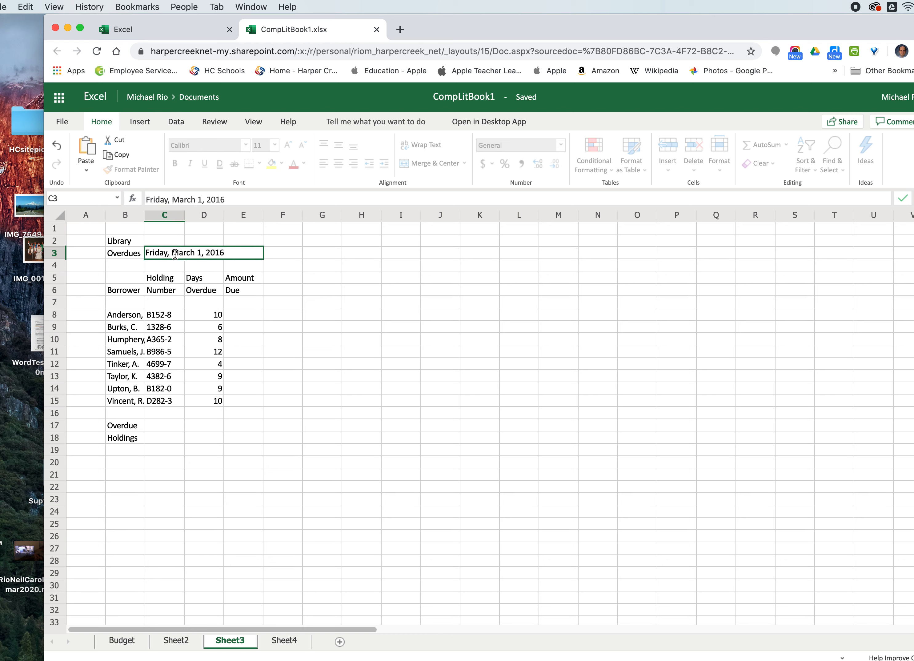
drag(173, 253, 235, 255)
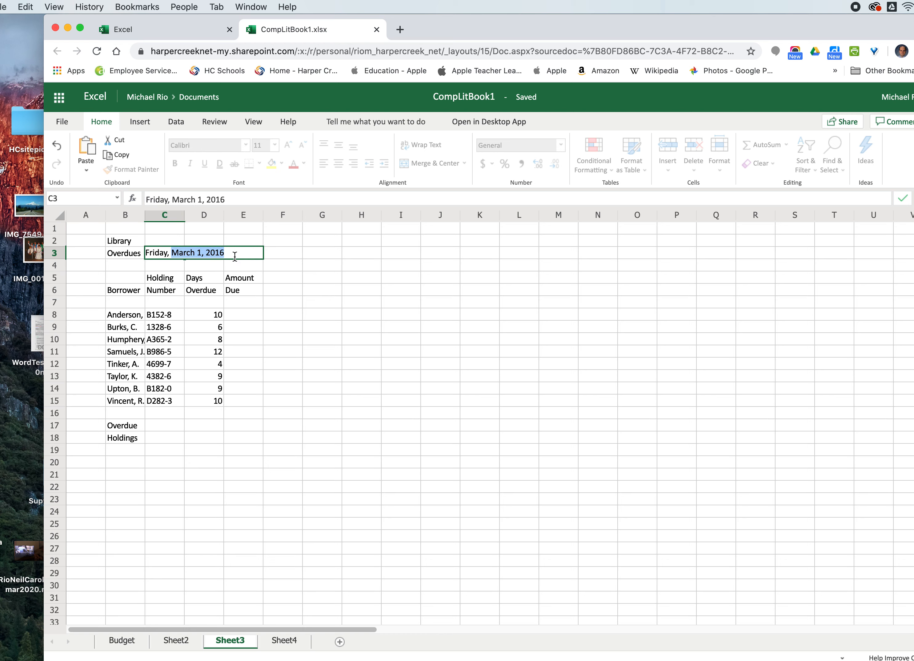
text(April 2)
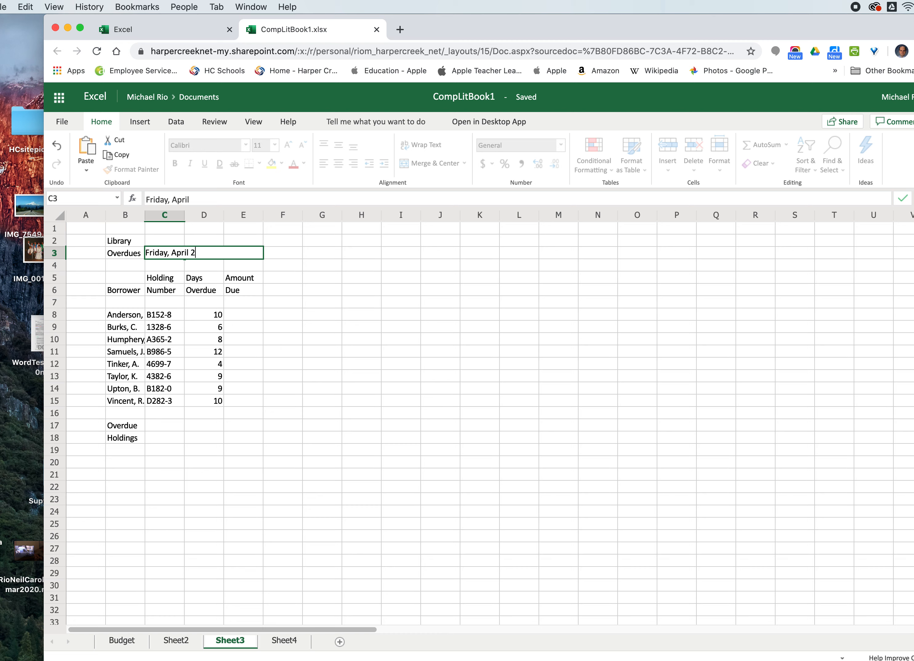
text(4, 2020)
click(173, 439)
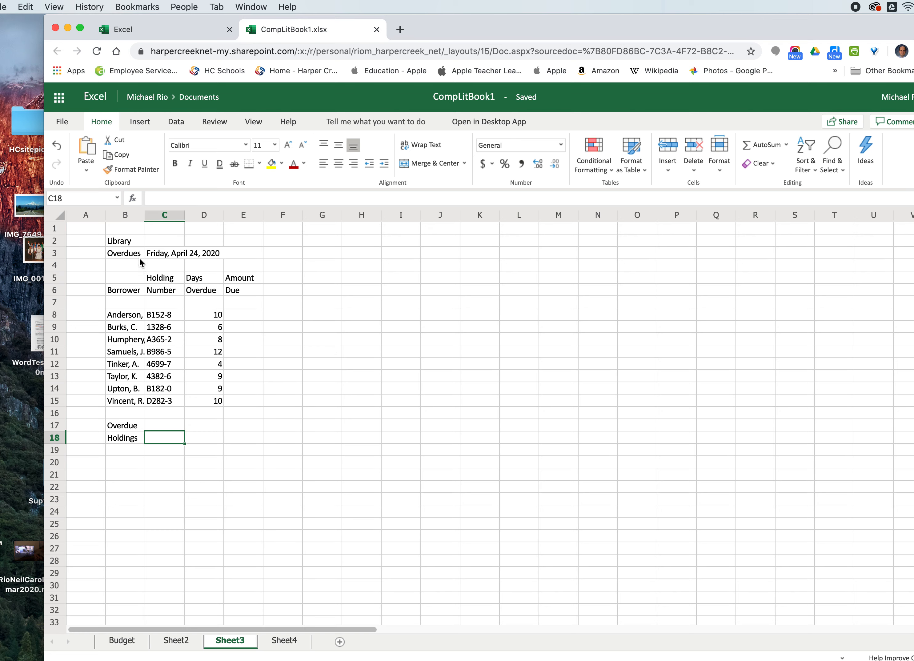
- Widen column B to fit the borrower names and make the Library Overdues title in B2:B3 bold, 12 pt and blue
drag(145, 212, 205, 217)
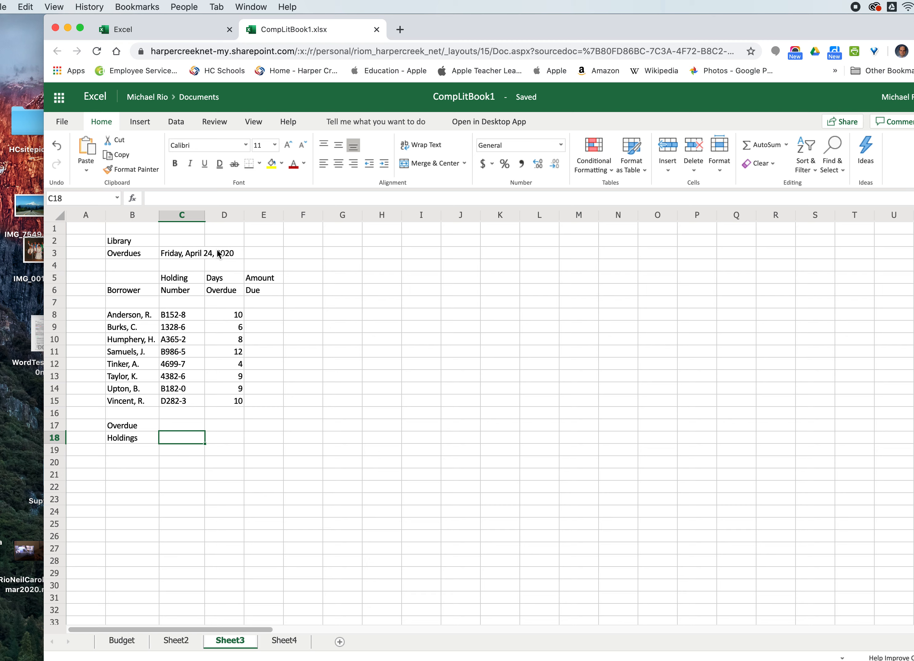
click(117, 242)
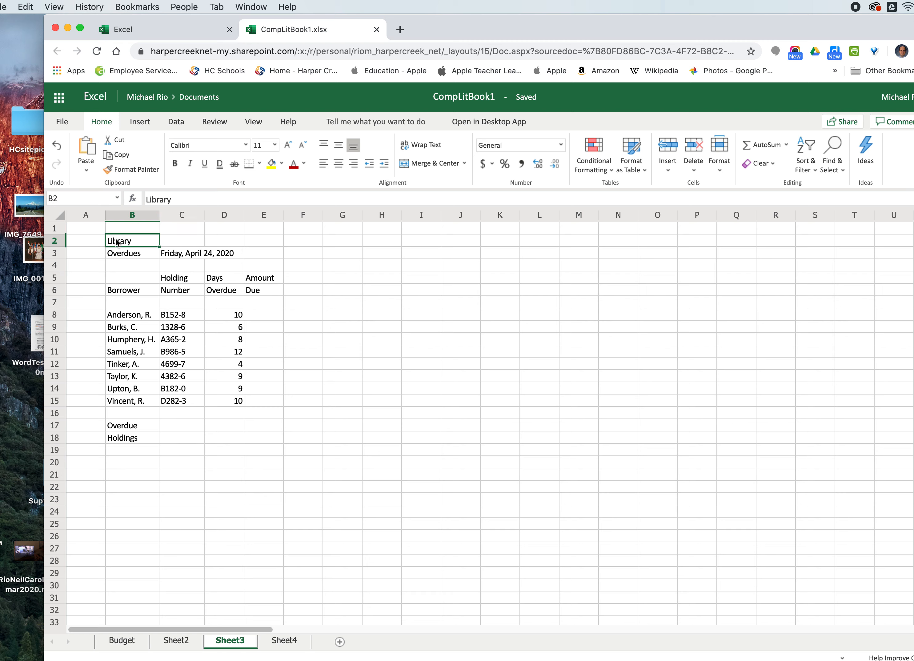
shift+click(119, 254)
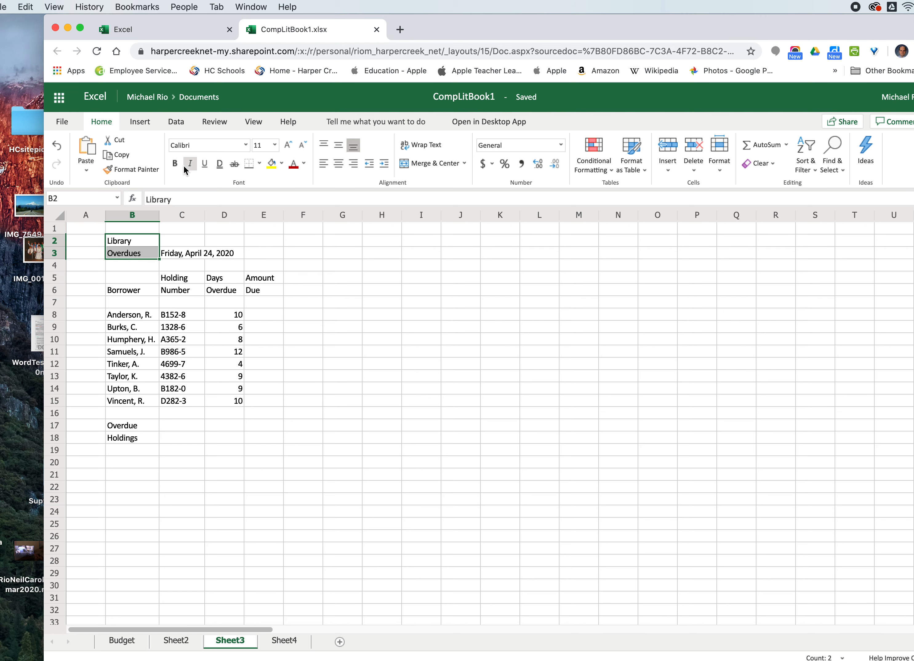
click(175, 164)
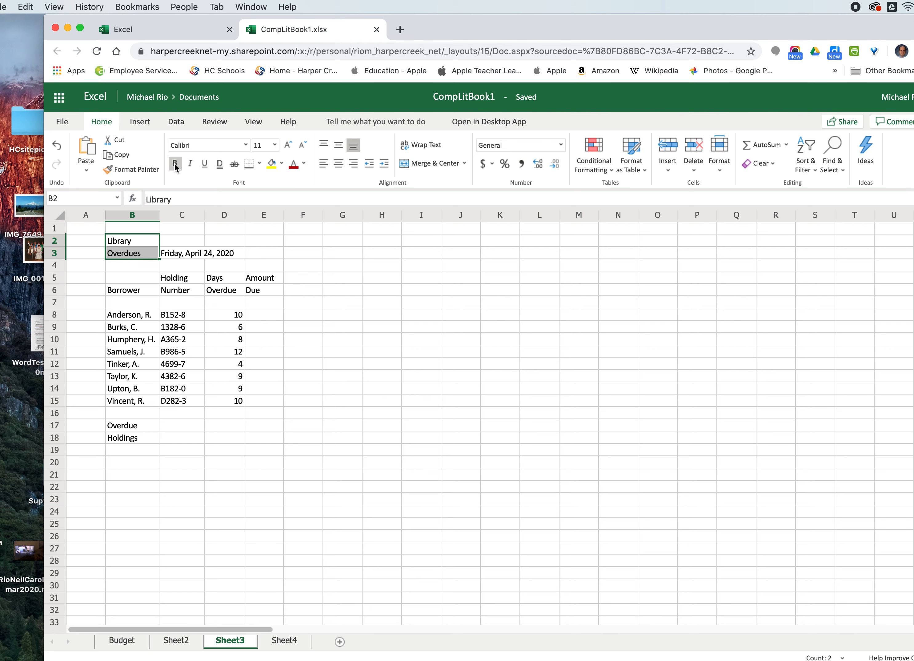
click(275, 146)
click(266, 215)
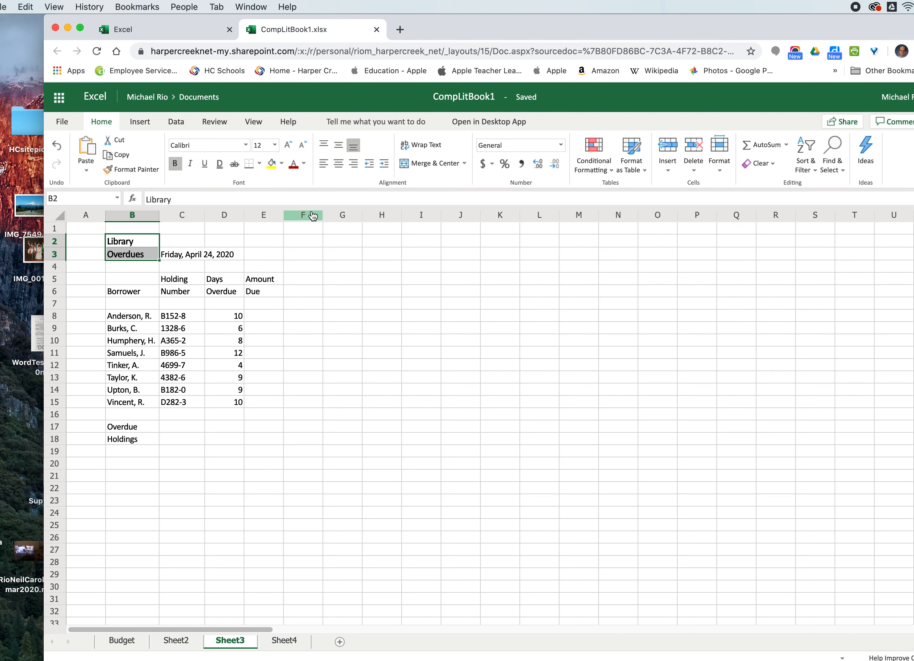
click(304, 163)
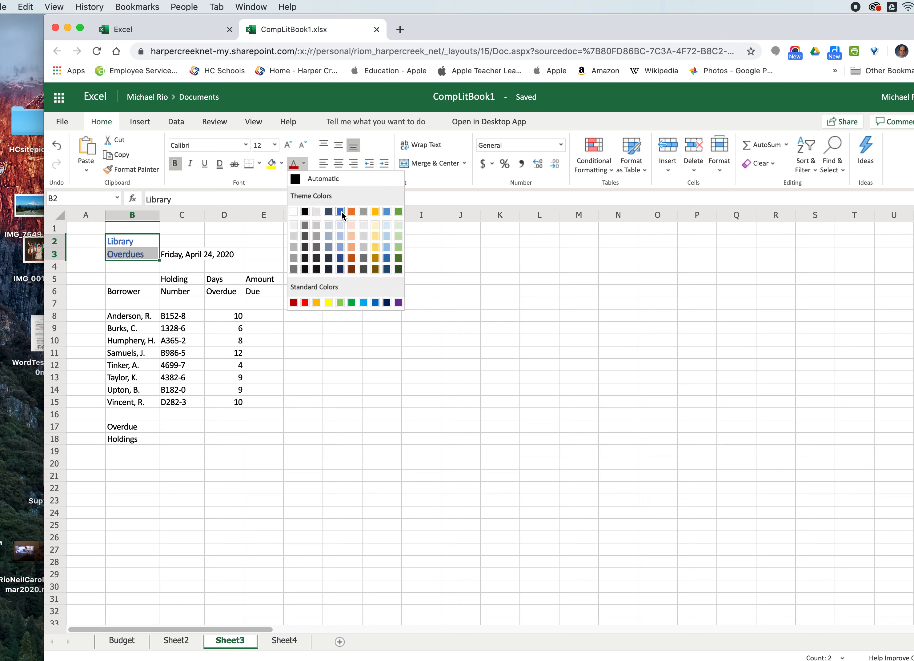
click(341, 211)
click(351, 390)
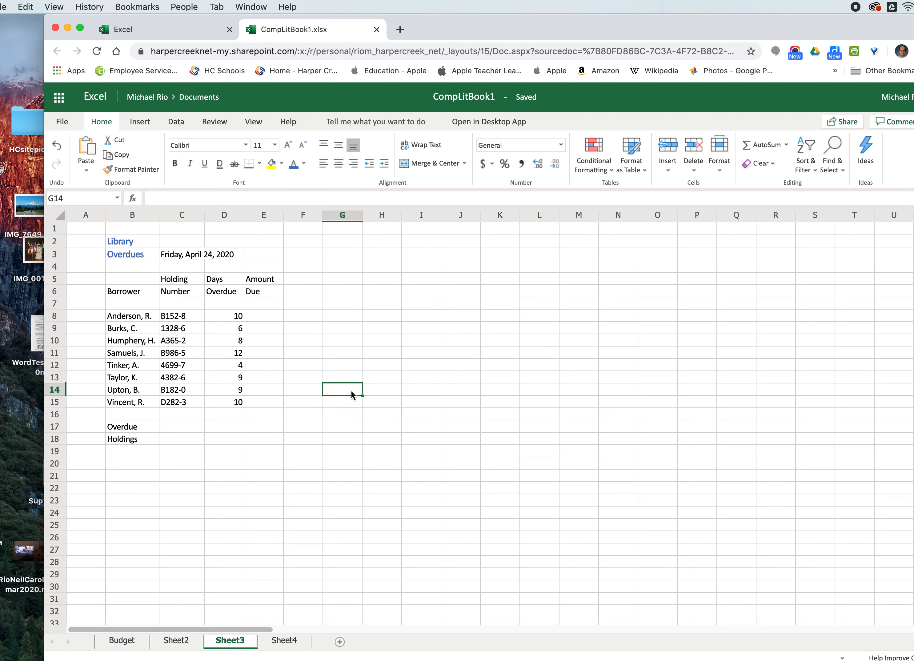
- Make the column headers in B5:E6 bold and center them
drag(132, 280, 269, 293)
click(174, 163)
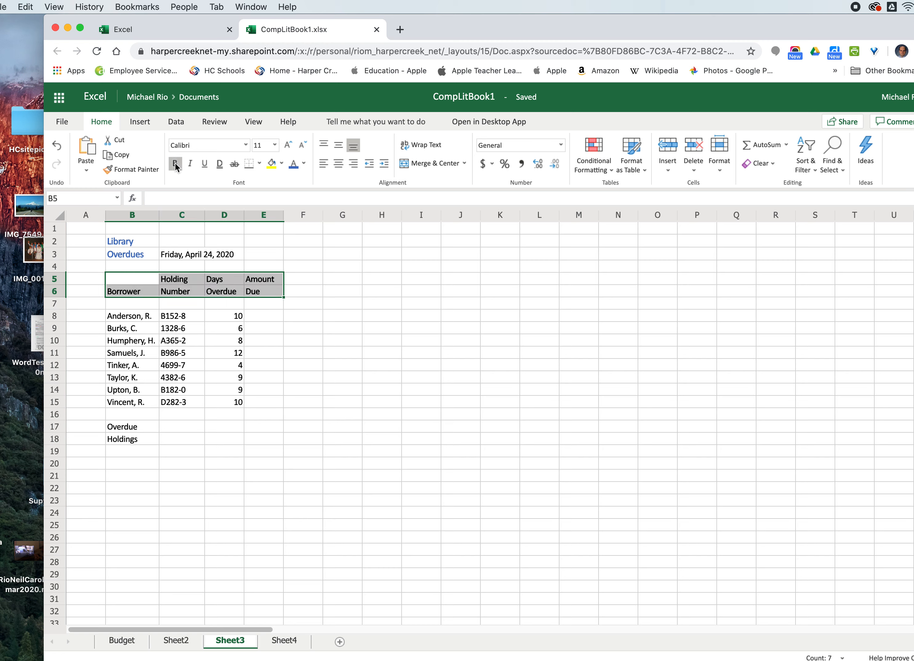
click(329, 416)
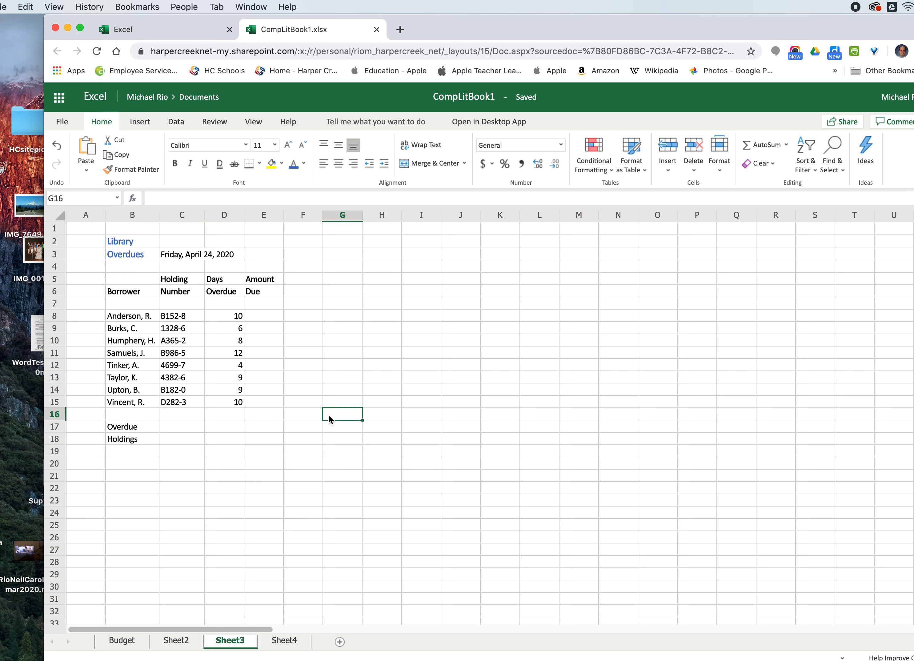
drag(135, 281, 255, 293)
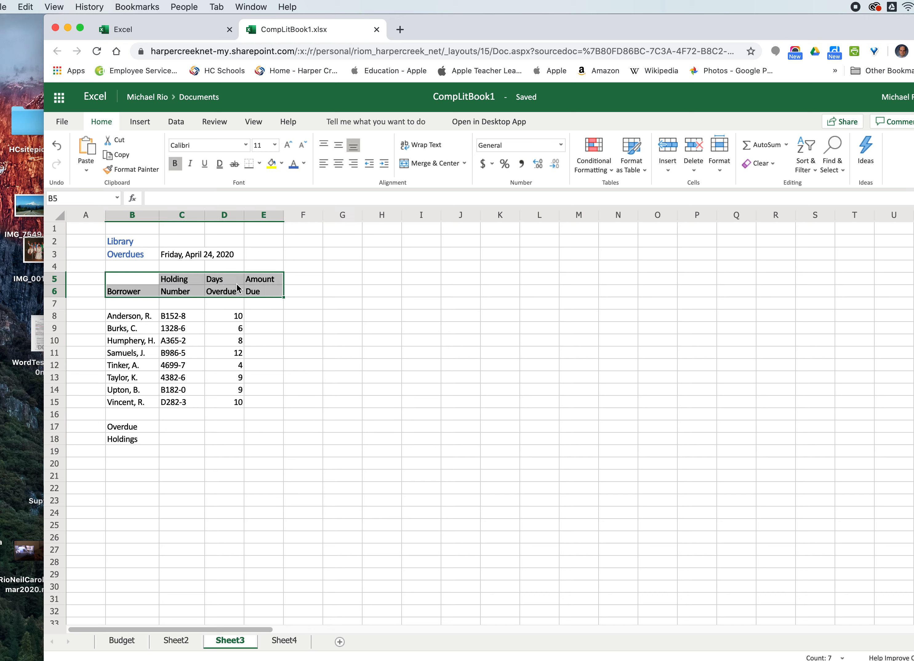
click(339, 164)
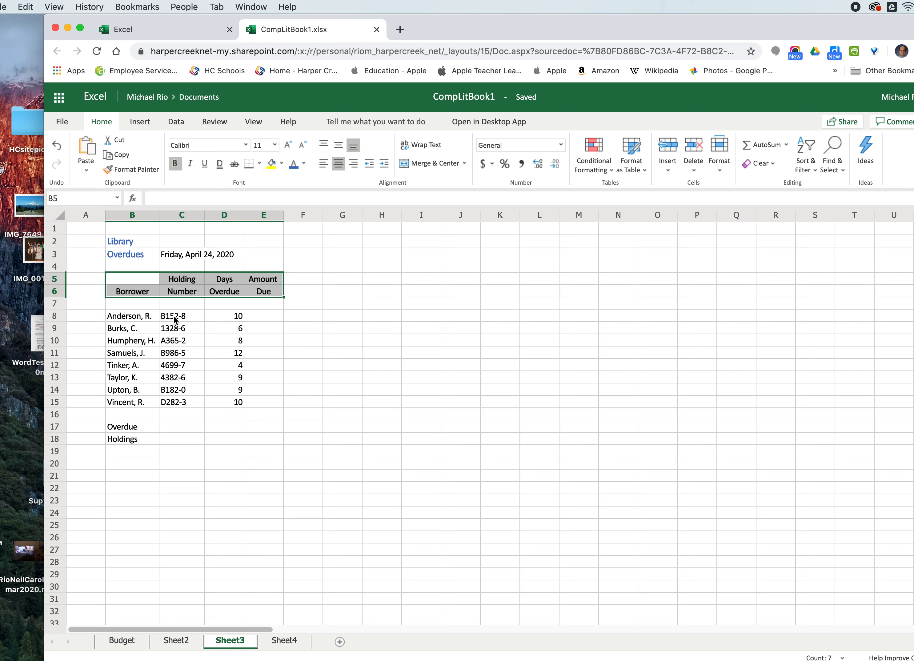
- Center the holding numbers and days overdue in C8:D15
click(219, 318)
drag(182, 317, 232, 404)
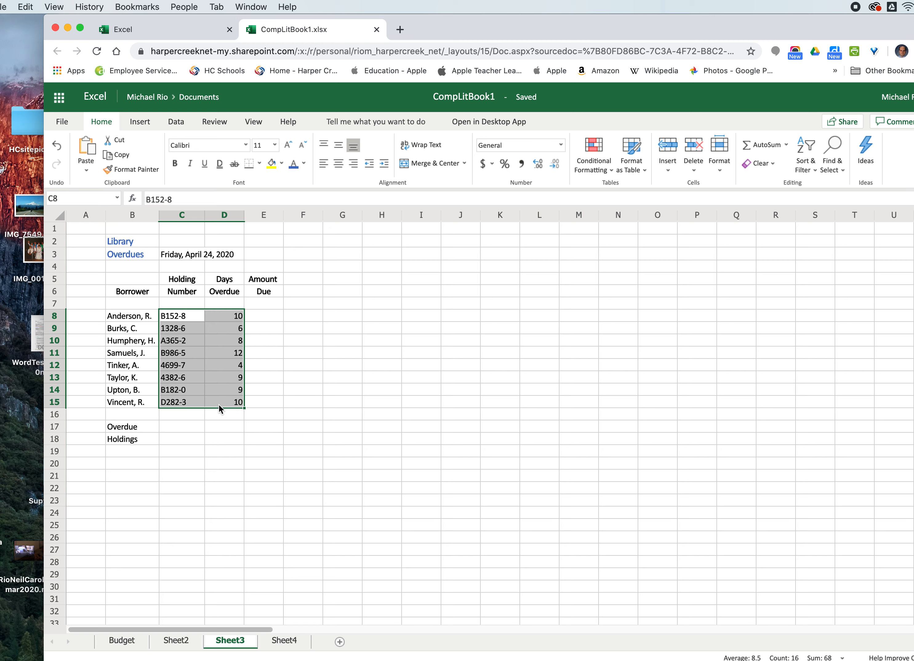
click(339, 164)
click(328, 390)
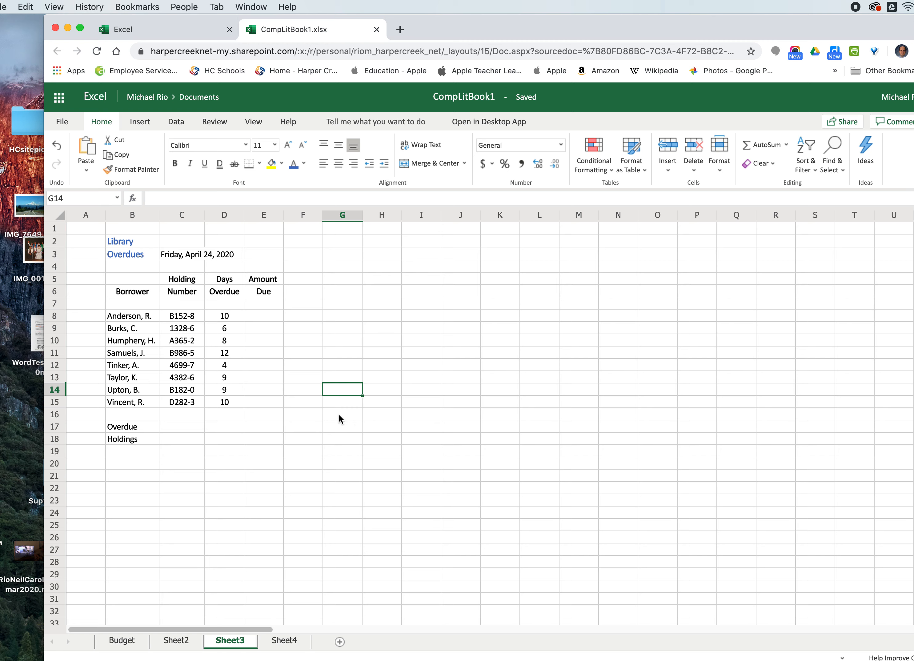
- Enter the note "10 cents a day for overdue" in B20
click(257, 320)
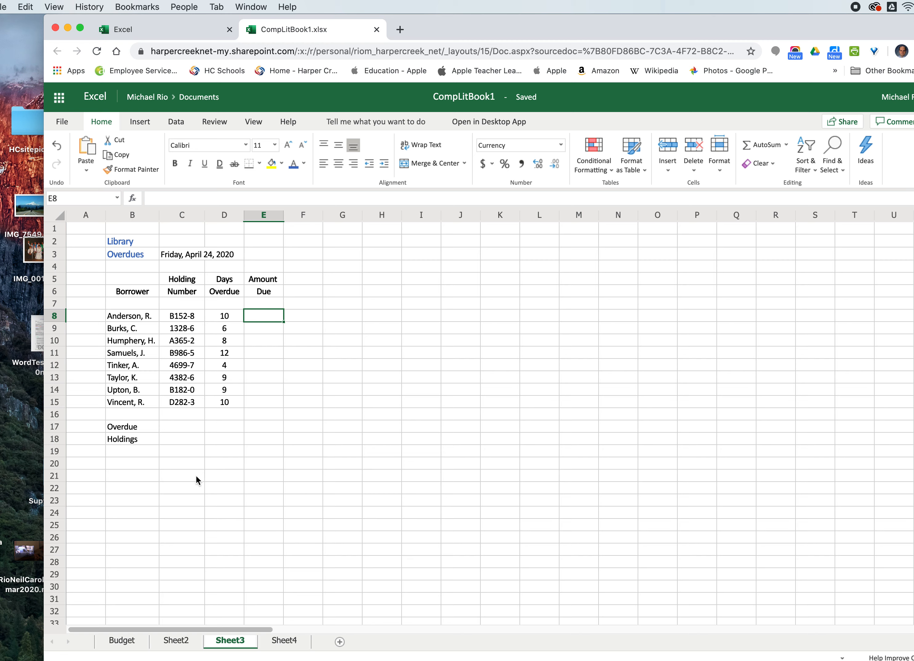
click(113, 463)
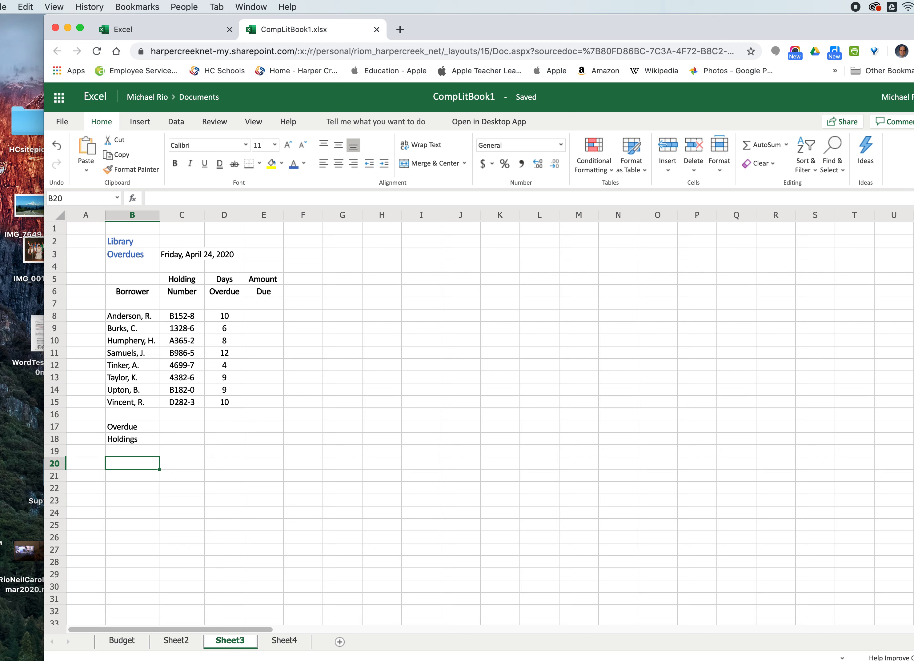
text(10 cents )
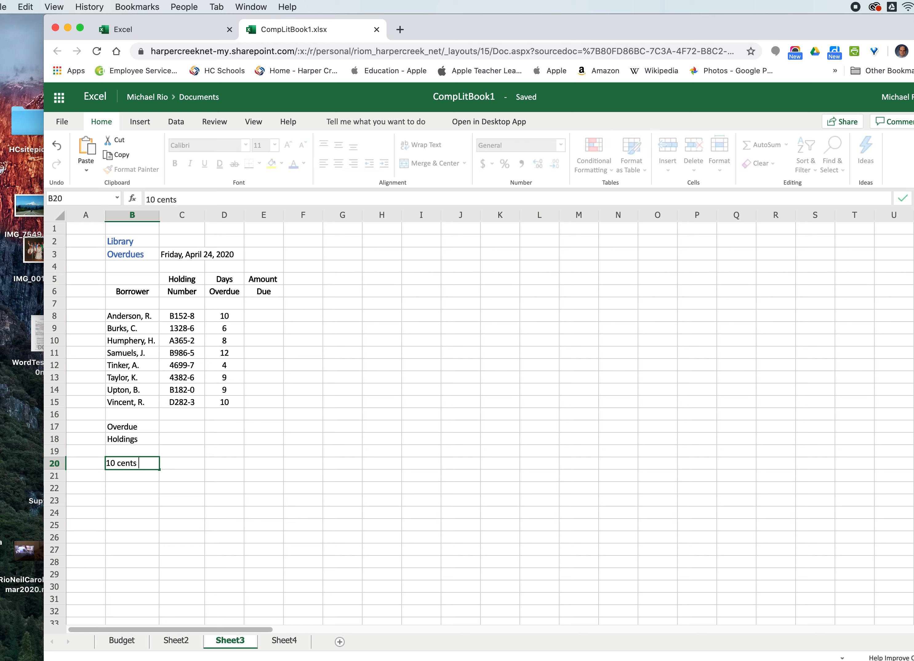
text(a day for ove)
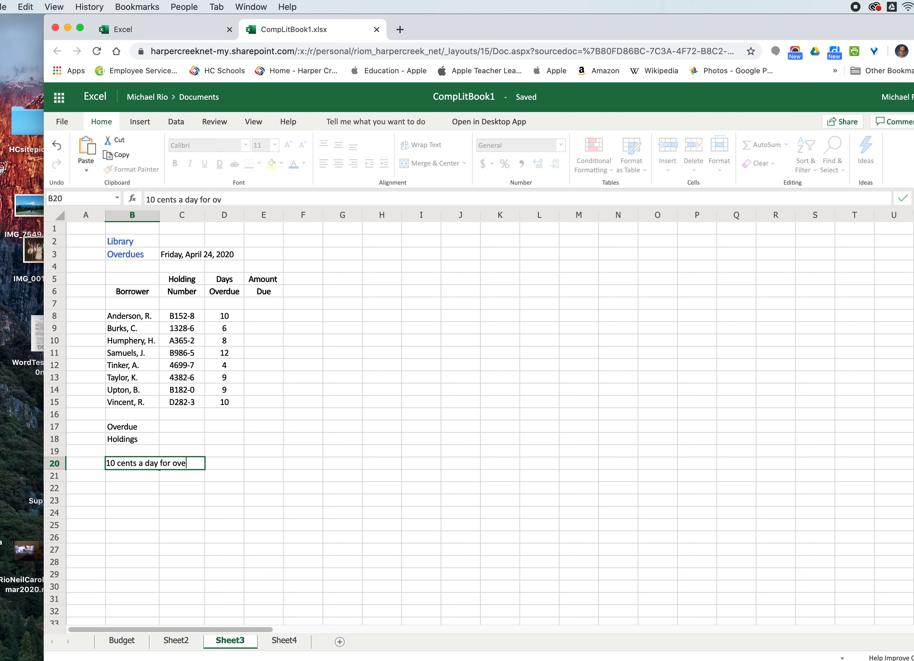
text(rdue)
click(191, 516)
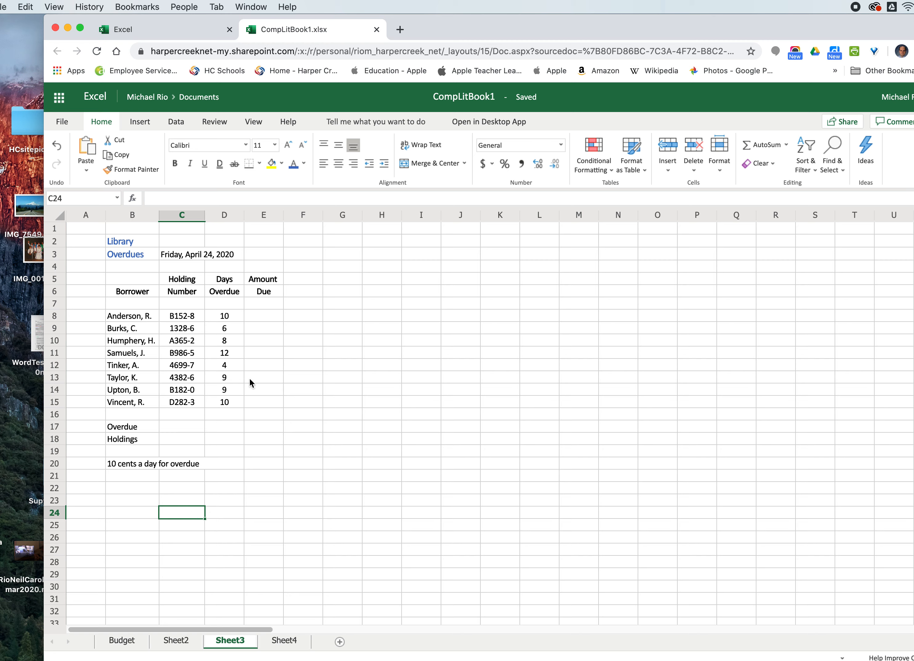
- Enter the formula =D8*.10 in E8 to compute the first borrower's amount due
click(256, 314)
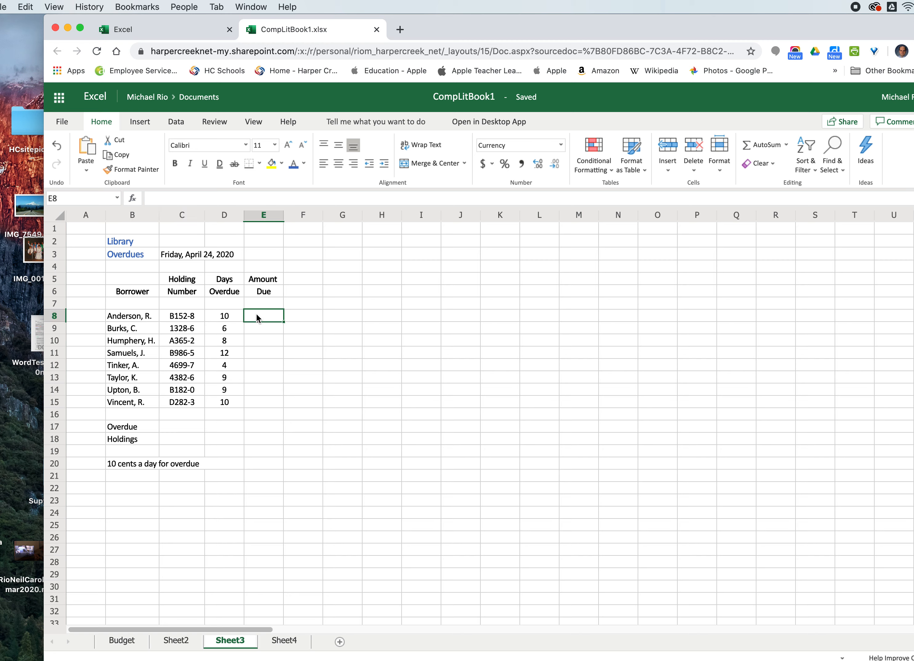
text(=)
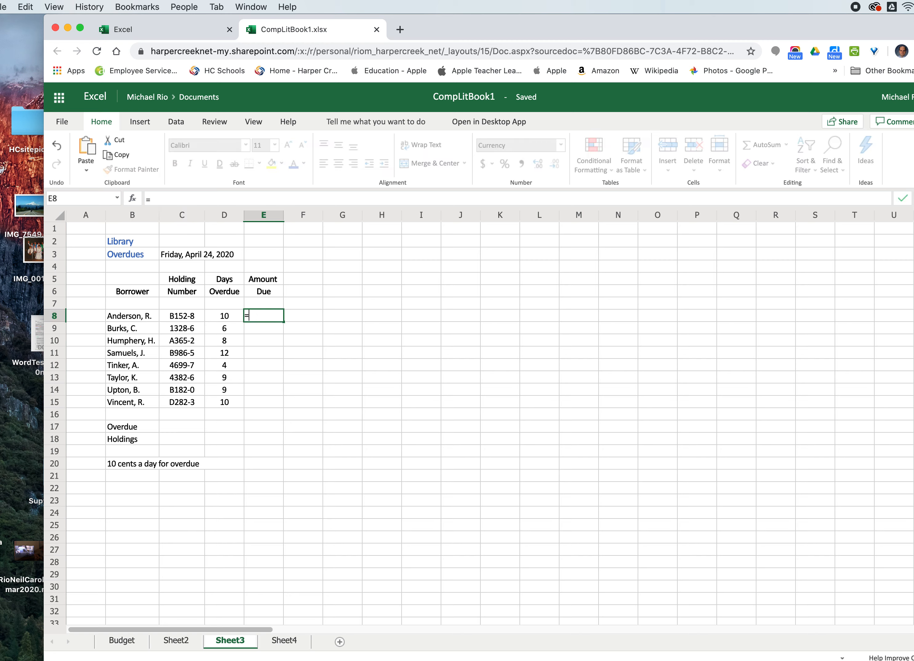
click(222, 317)
text(*)
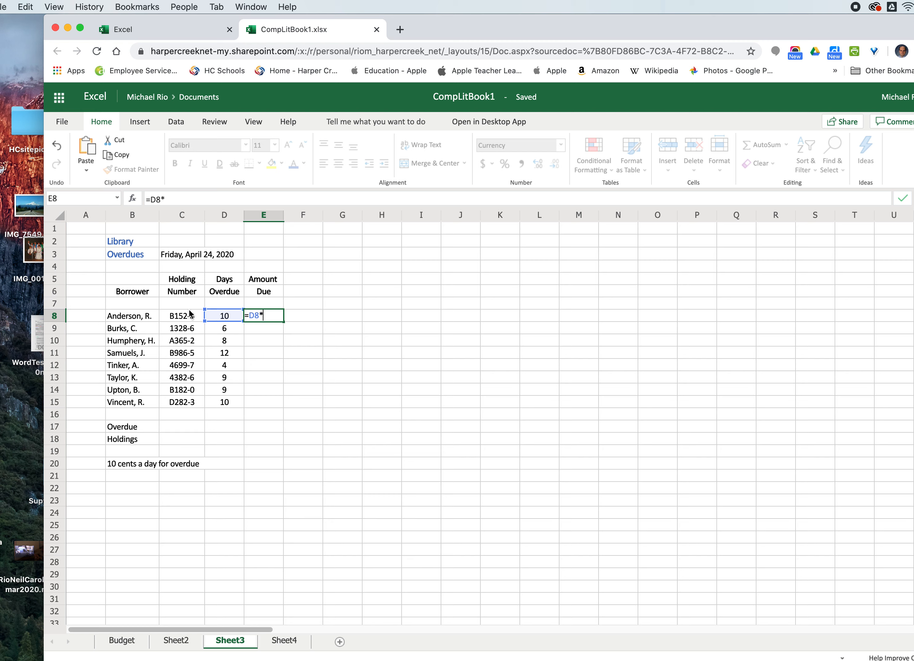
text(.10)
key(Return)
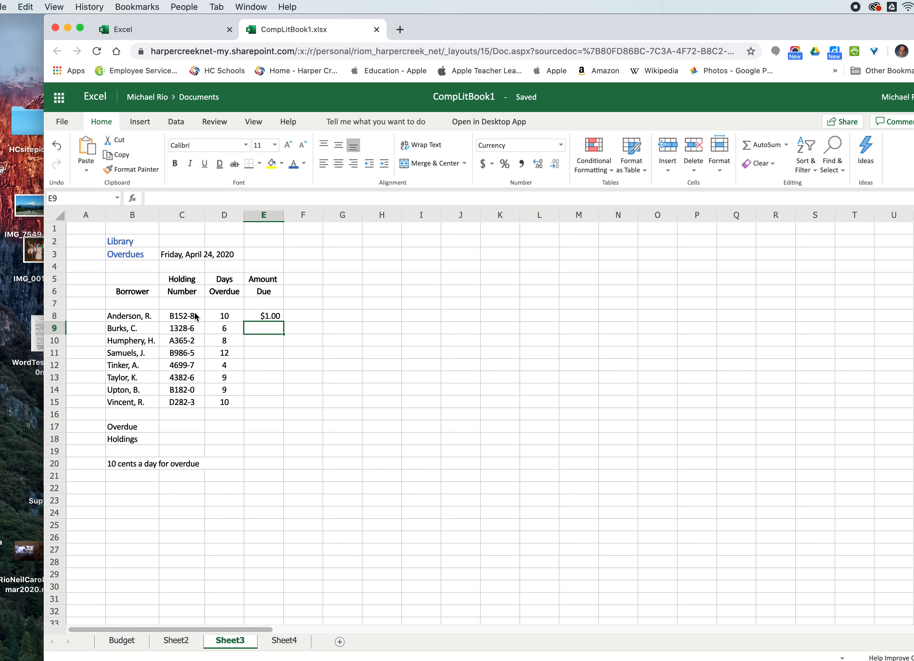
- Fill the E8 amount due formula down through E15
click(264, 318)
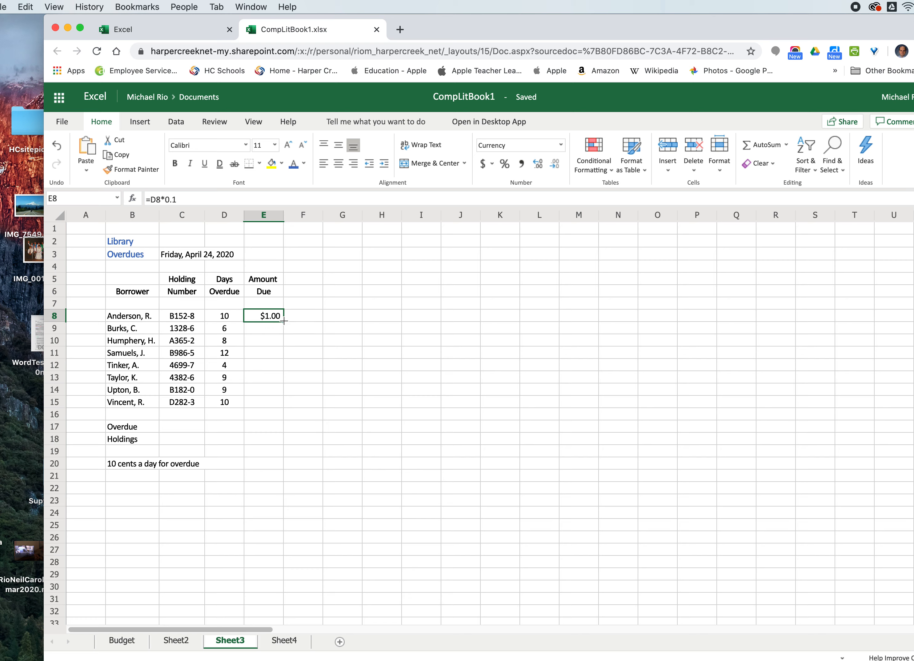
drag(284, 321, 278, 405)
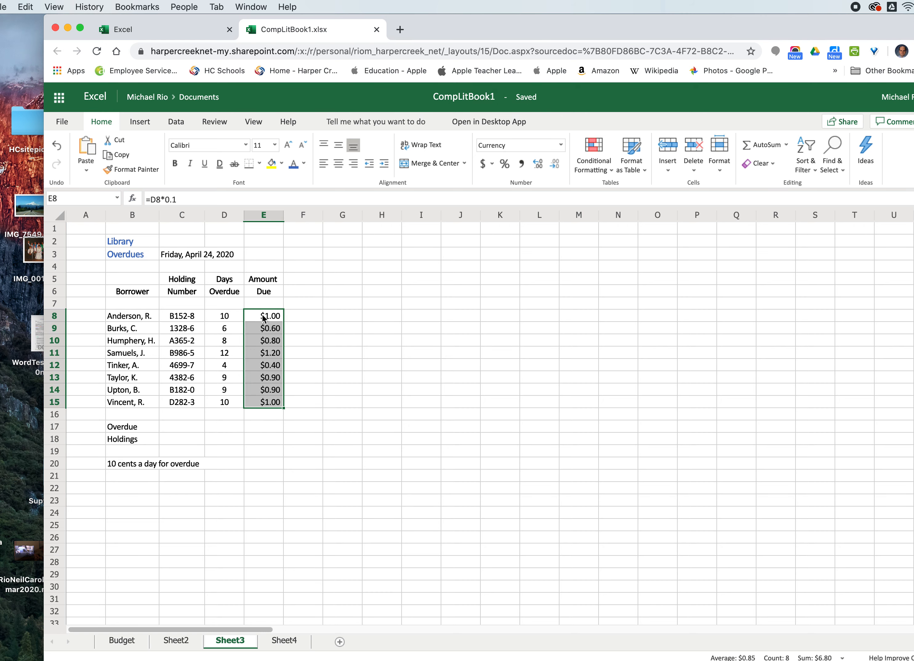
click(261, 426)
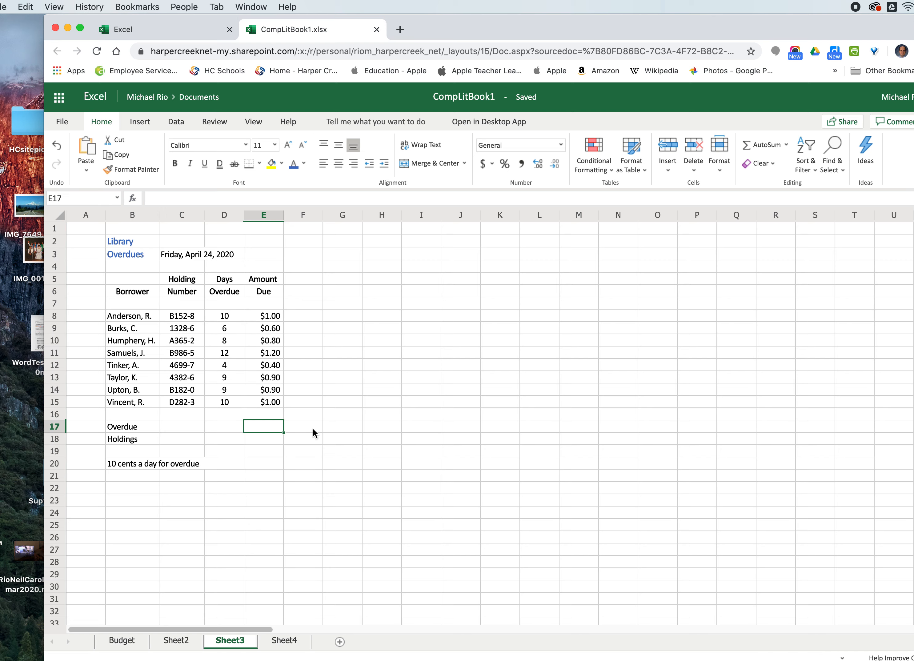
click(265, 319)
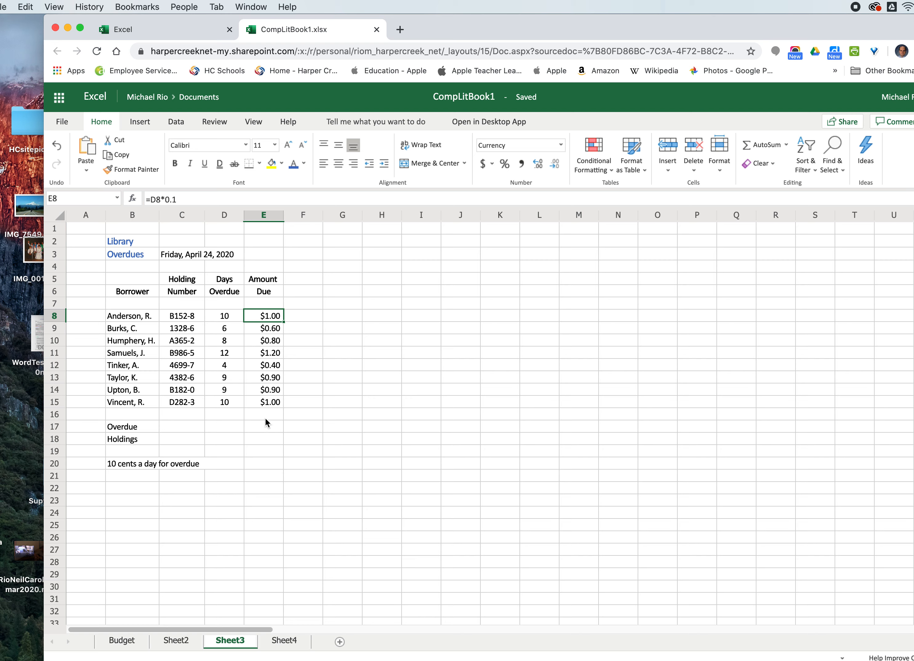
click(257, 428)
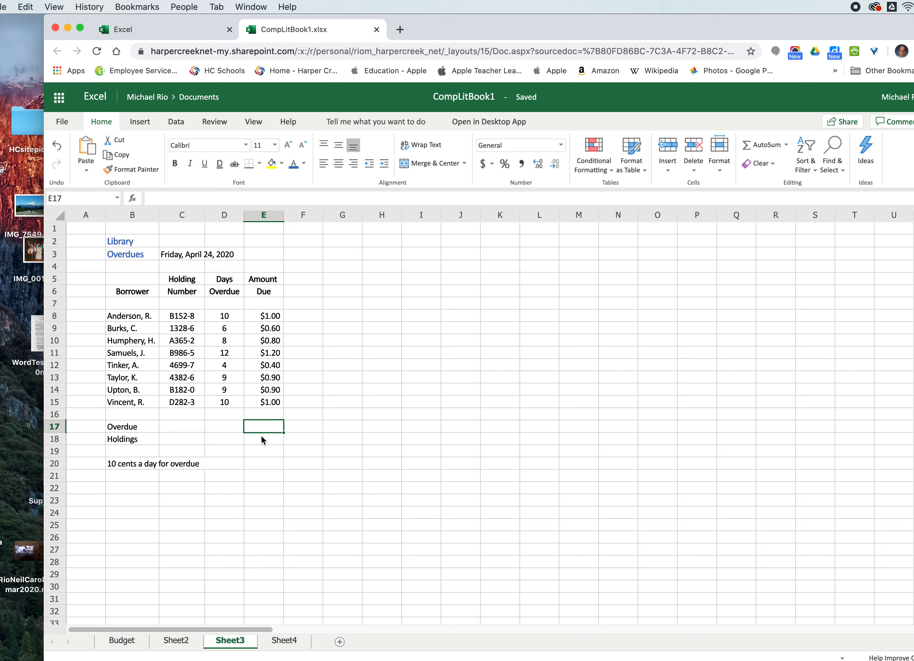
- Enter a COUNT formula in C18 counting the amounts due in E8:E15 as the overdue holdings total
click(183, 435)
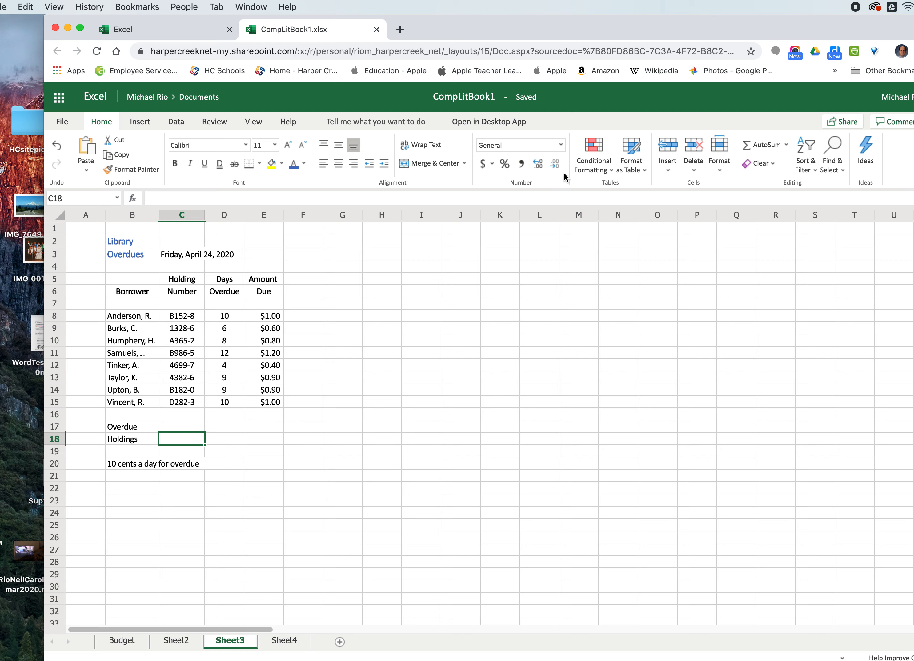
click(786, 145)
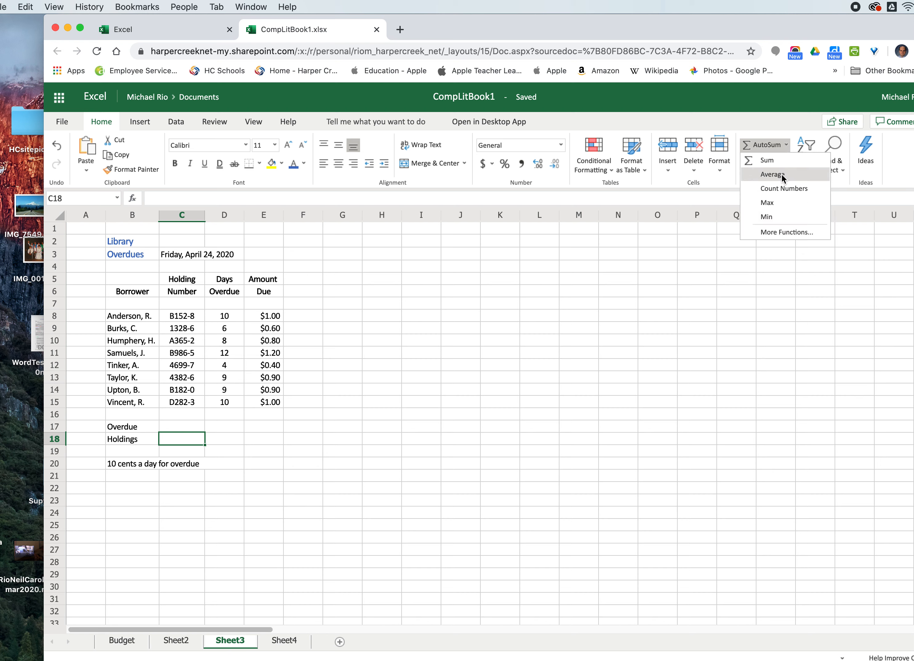
click(780, 187)
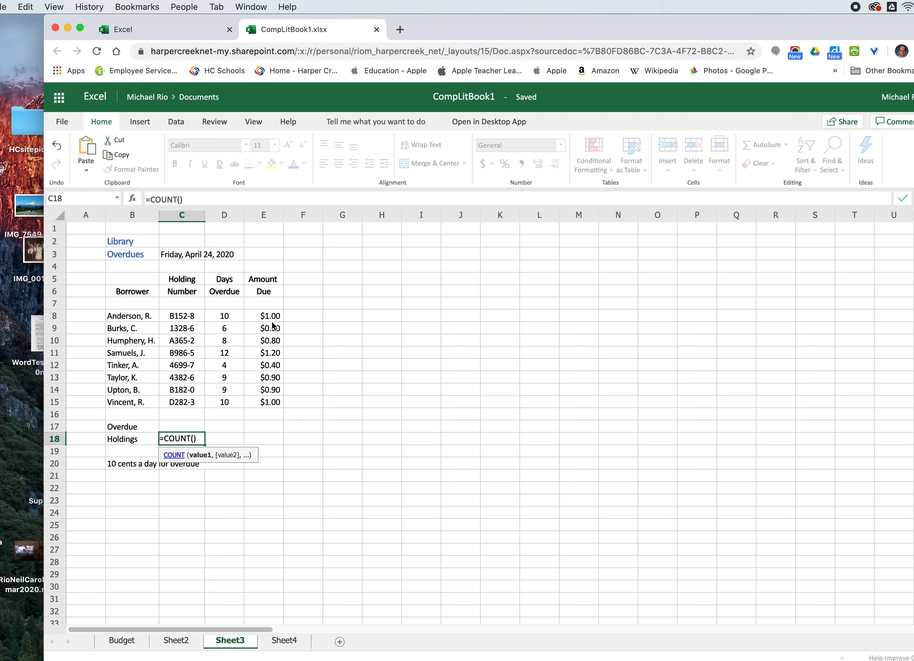
drag(260, 317, 263, 403)
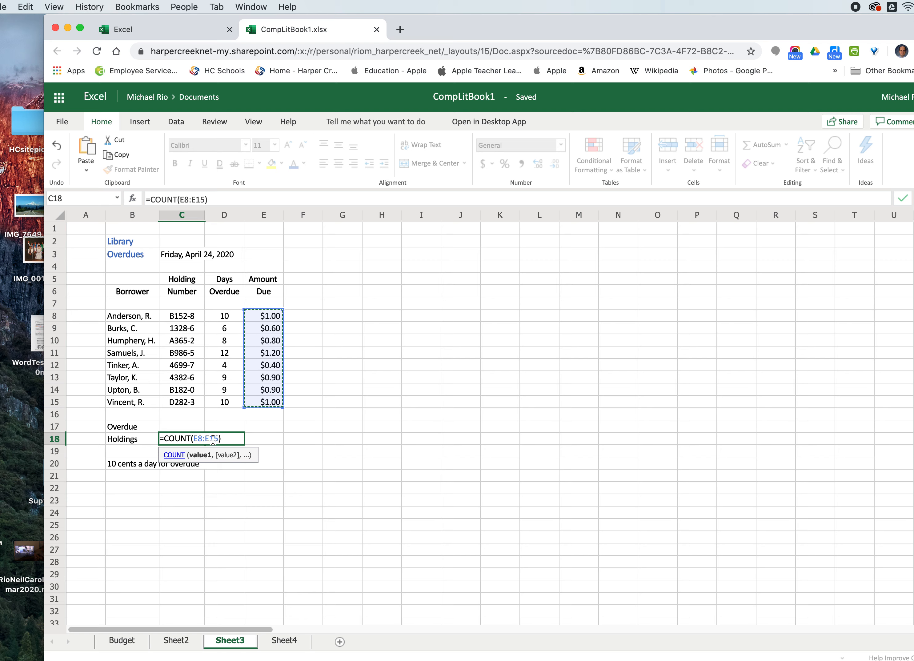
key(Return)
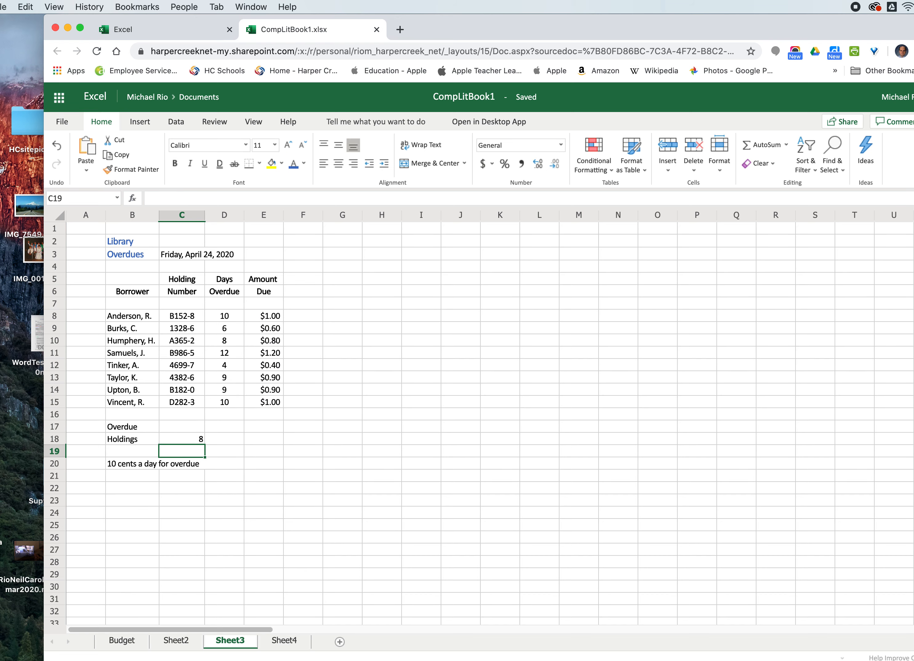
click(187, 438)
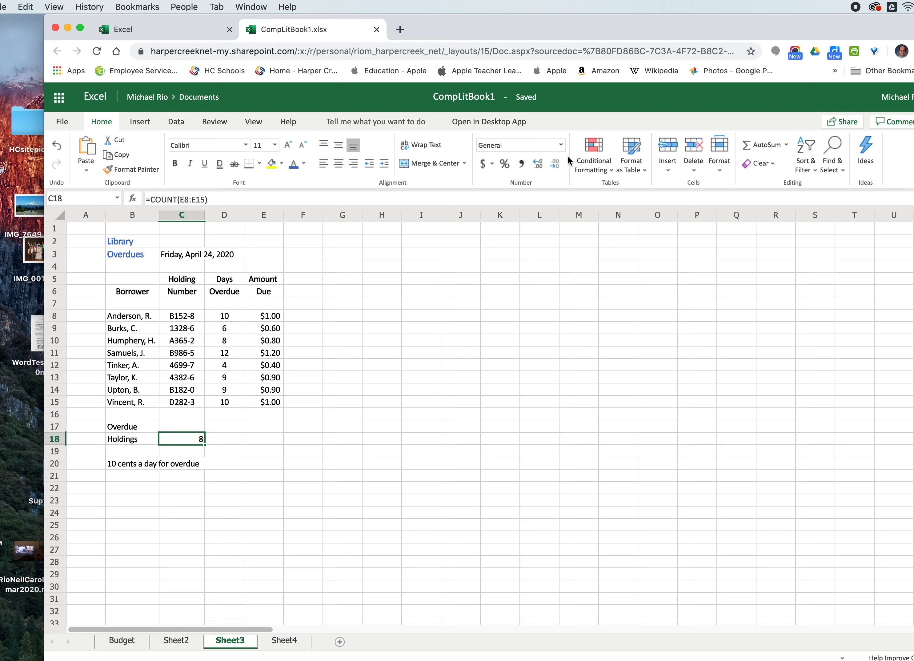
click(787, 146)
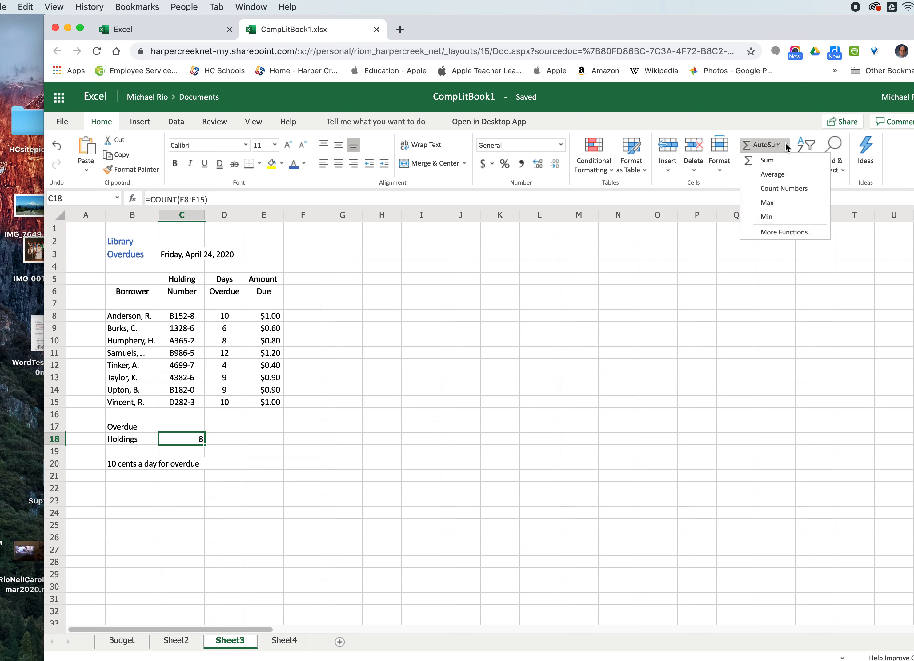
click(787, 146)
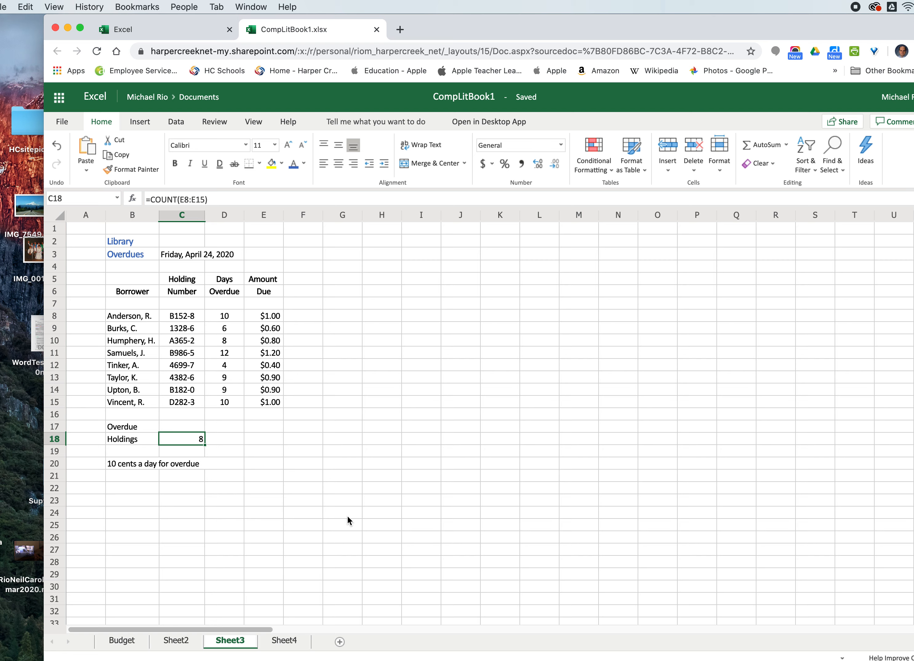
- On Sheet4, clear the room count and total capacity values in L6 and L7
click(285, 641)
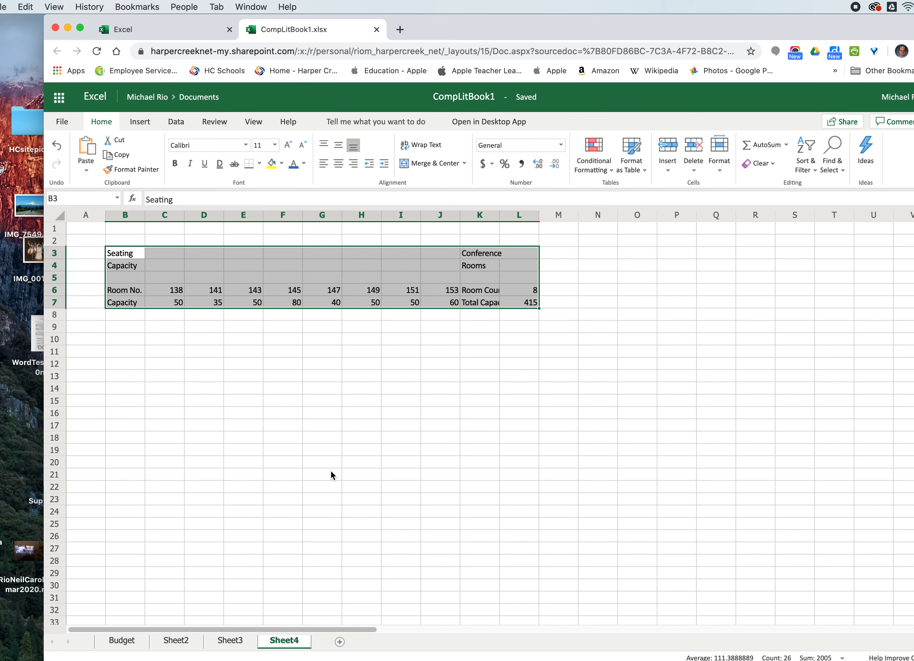
click(320, 365)
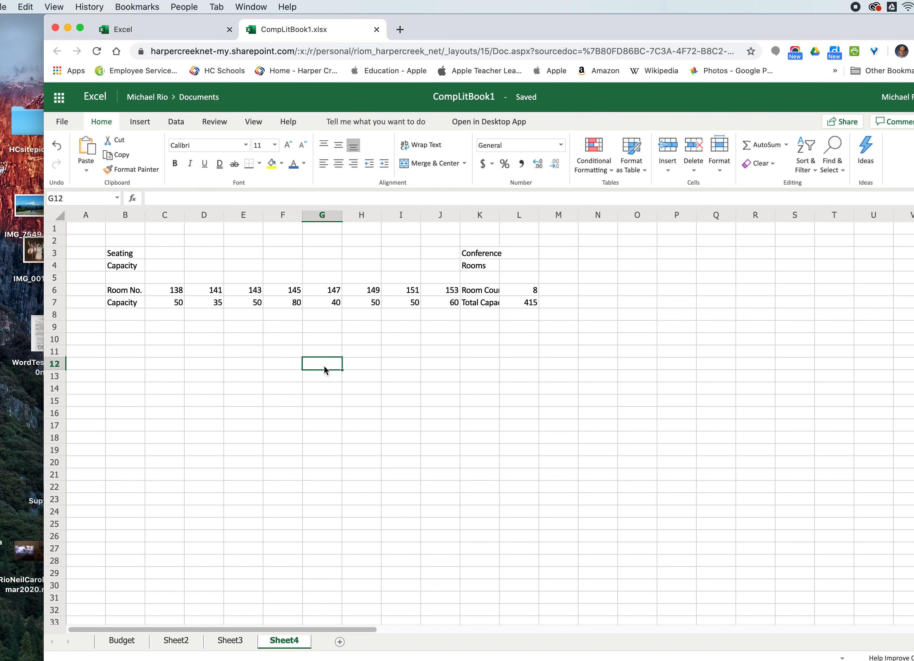
click(522, 291)
key(Delete)
click(517, 301)
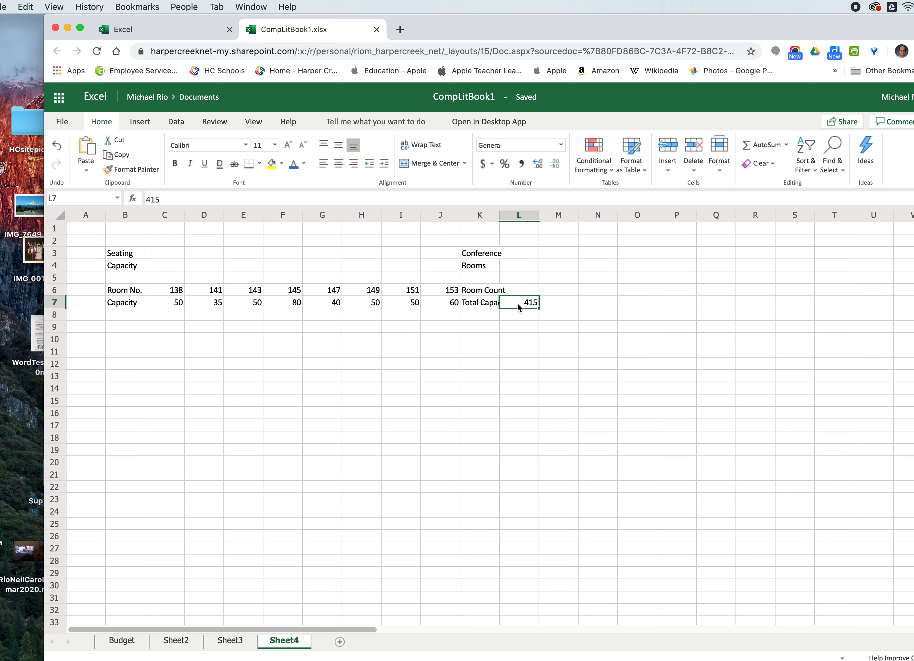
key(Delete)
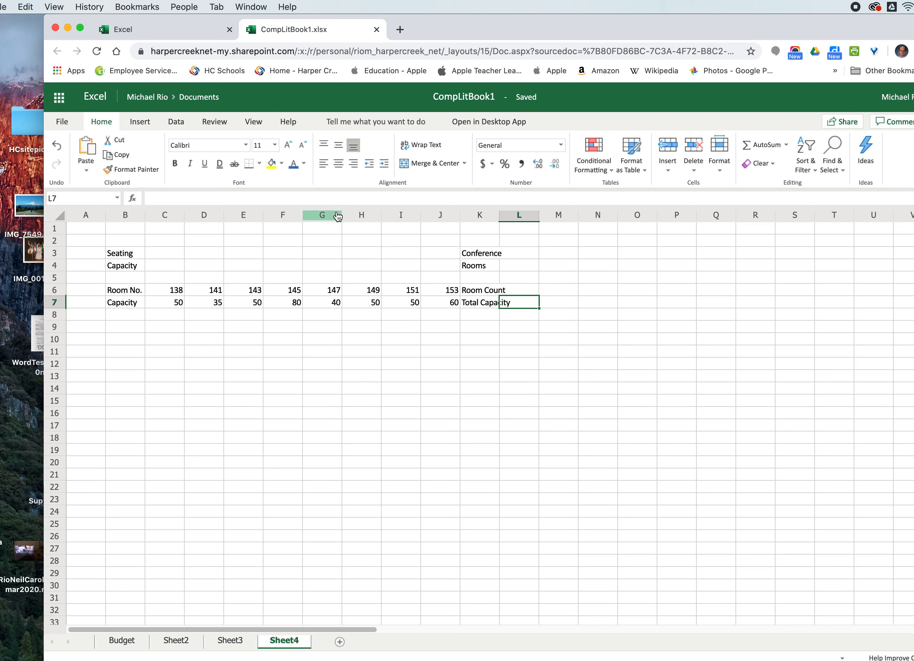
- Narrow the room-number columns and widen column K to fit the Total Capacity label
drag(337, 216, 211, 215)
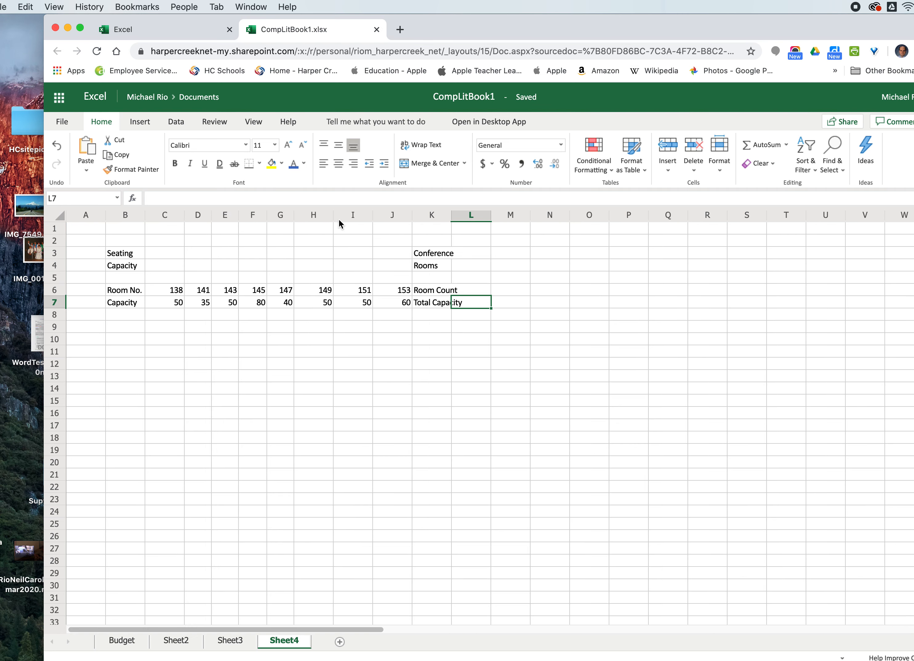
mouse_move(333, 215)
mouse_down()
mouse_move(322, 217)
mouse_move(349, 217)
mouse_up()
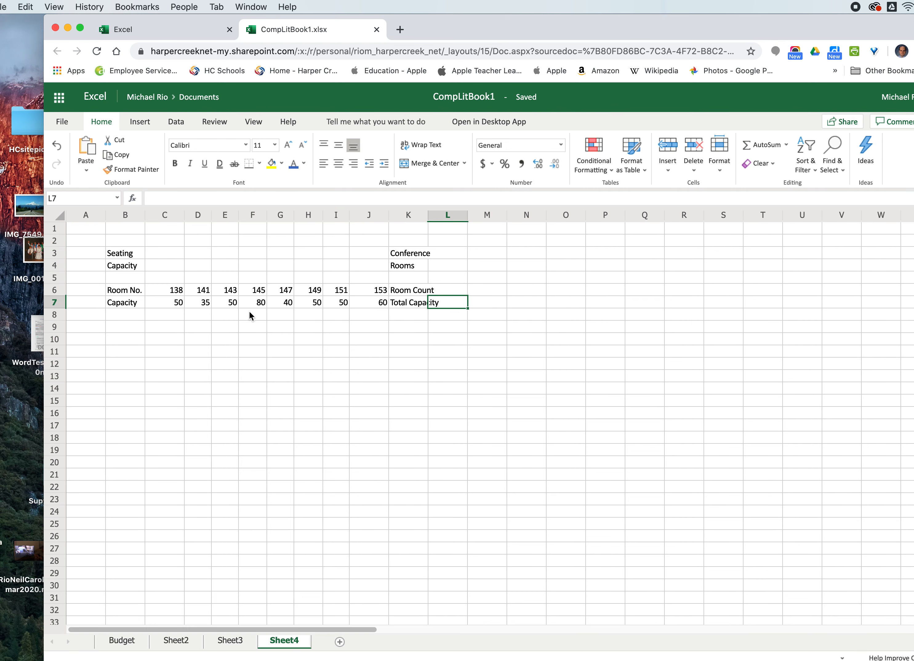
drag(388, 217, 384, 220)
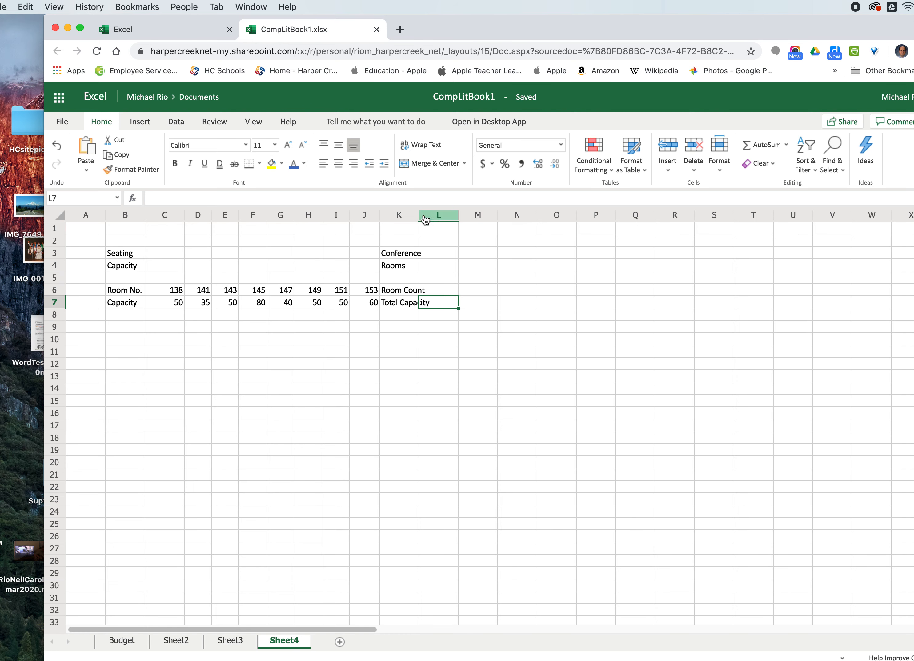
drag(419, 215, 434, 215)
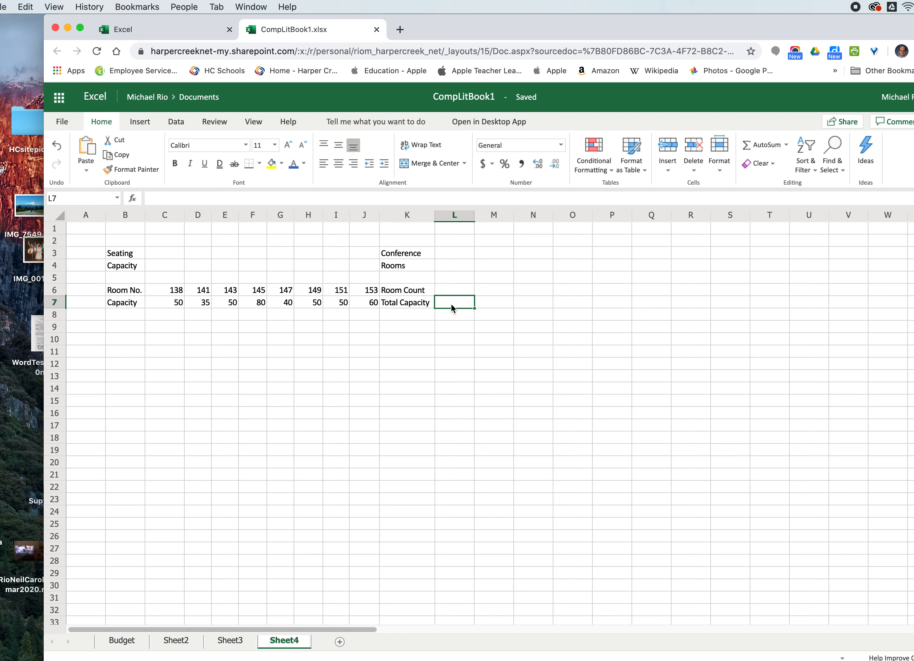
- Format the Seating Capacity and Conference Rooms titles in B3:K4 as bold, 12 pt, left-aligned
drag(120, 256, 407, 270)
click(175, 163)
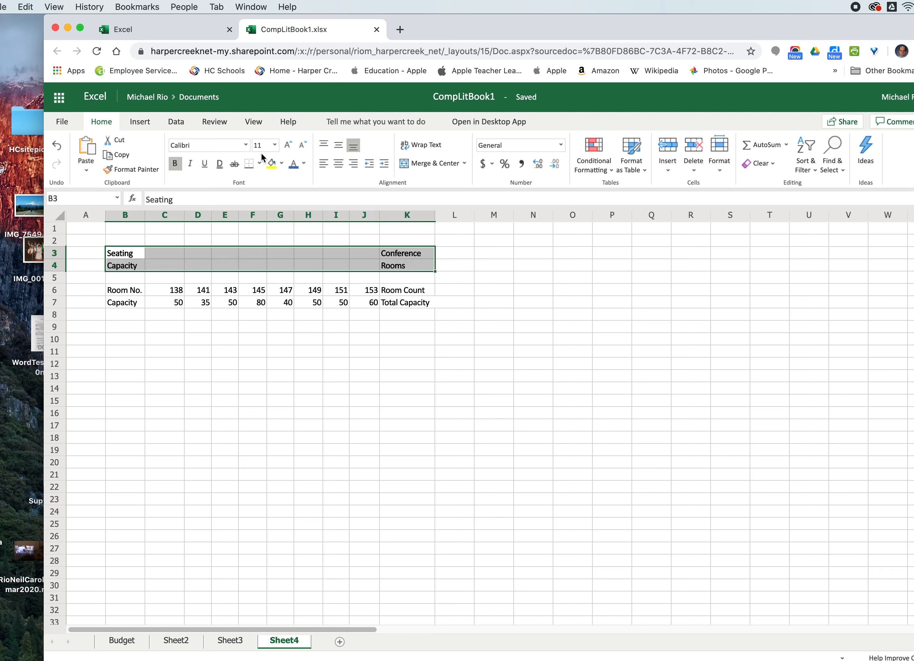
click(276, 145)
click(264, 220)
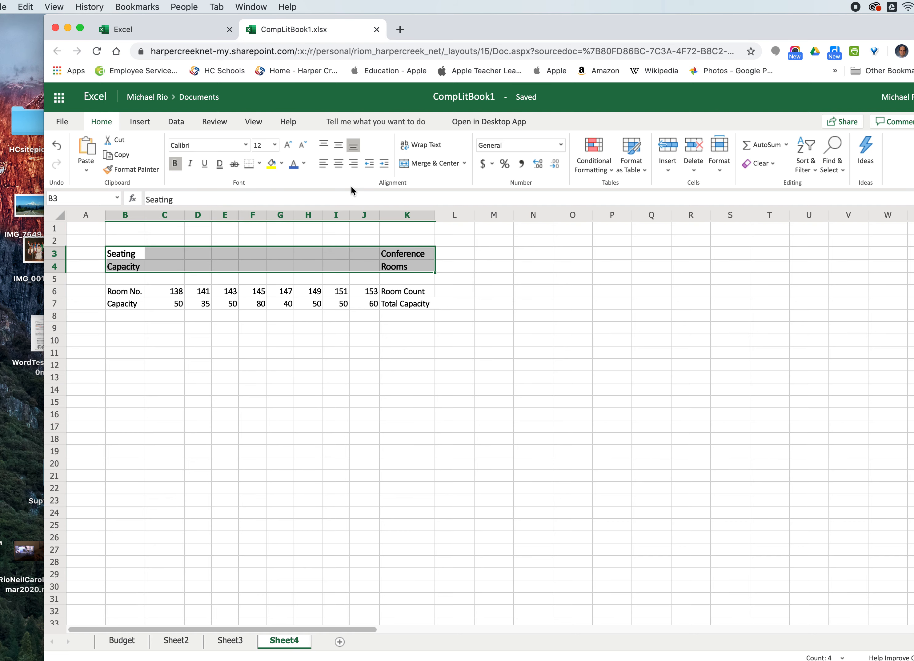
click(336, 165)
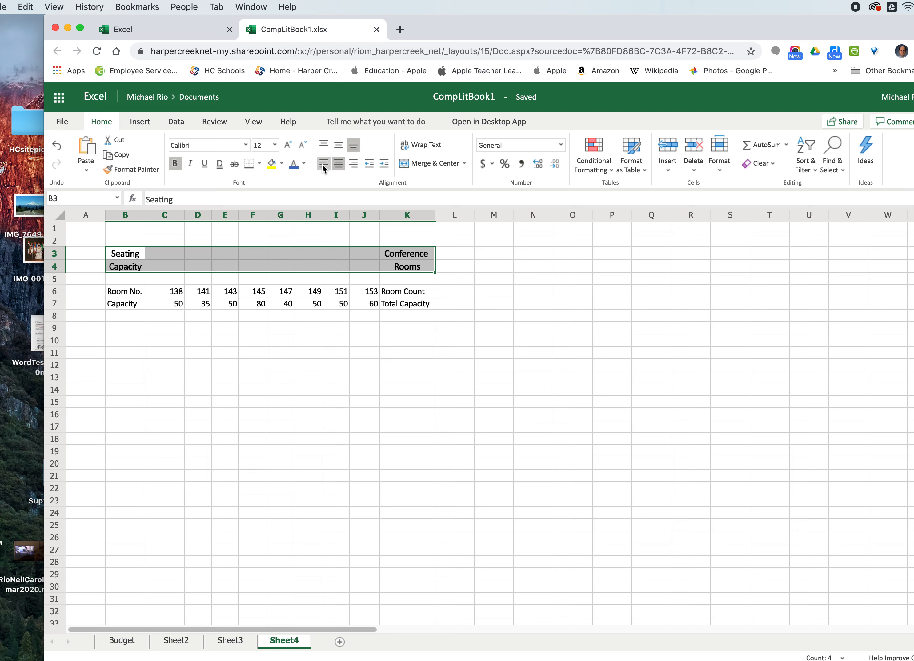
click(324, 165)
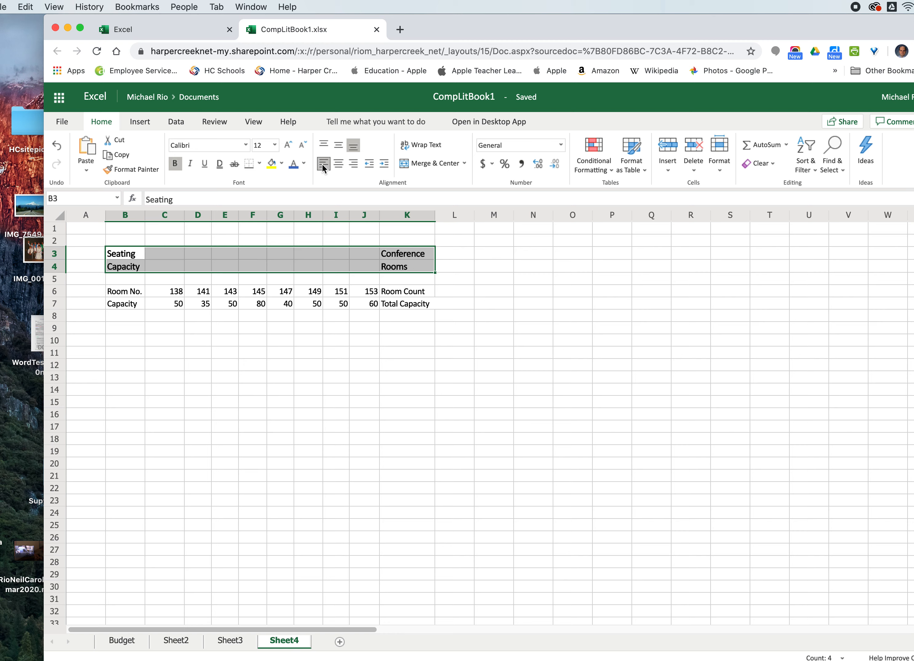
click(252, 365)
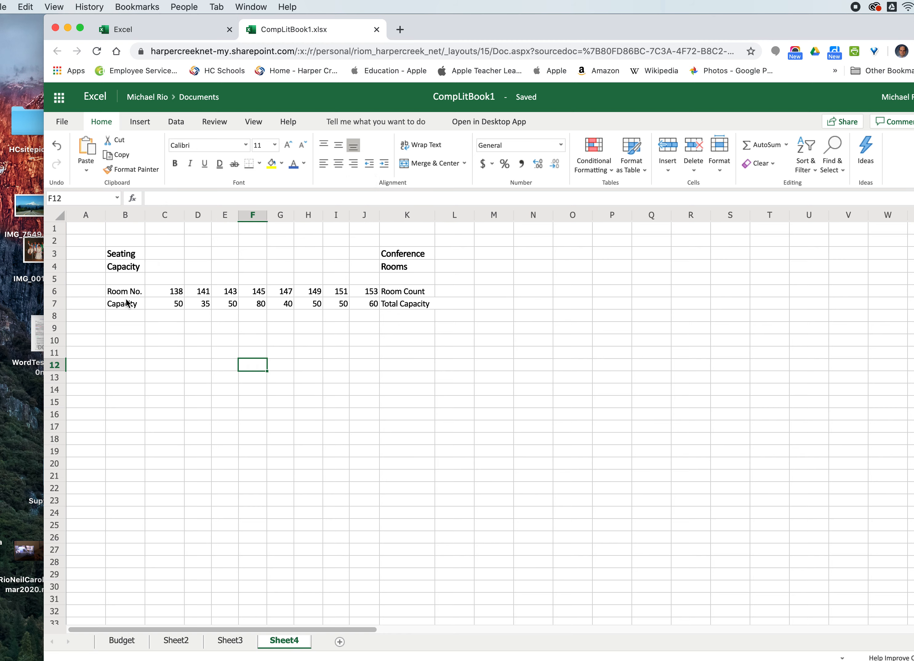
- Bold the row labels in B6:B7 and K6:K7
drag(113, 294, 119, 305)
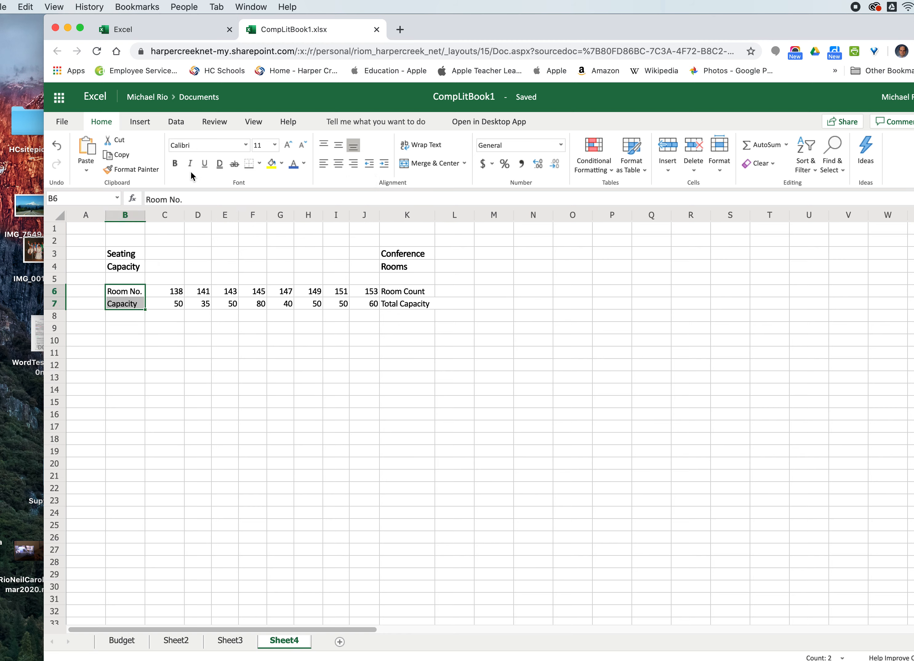
click(175, 353)
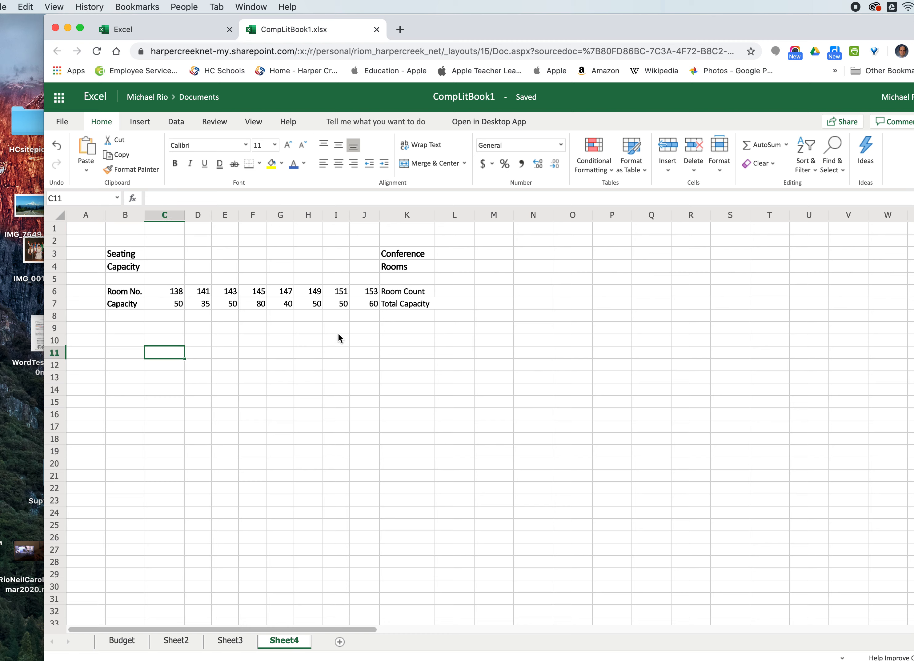
drag(390, 293, 391, 304)
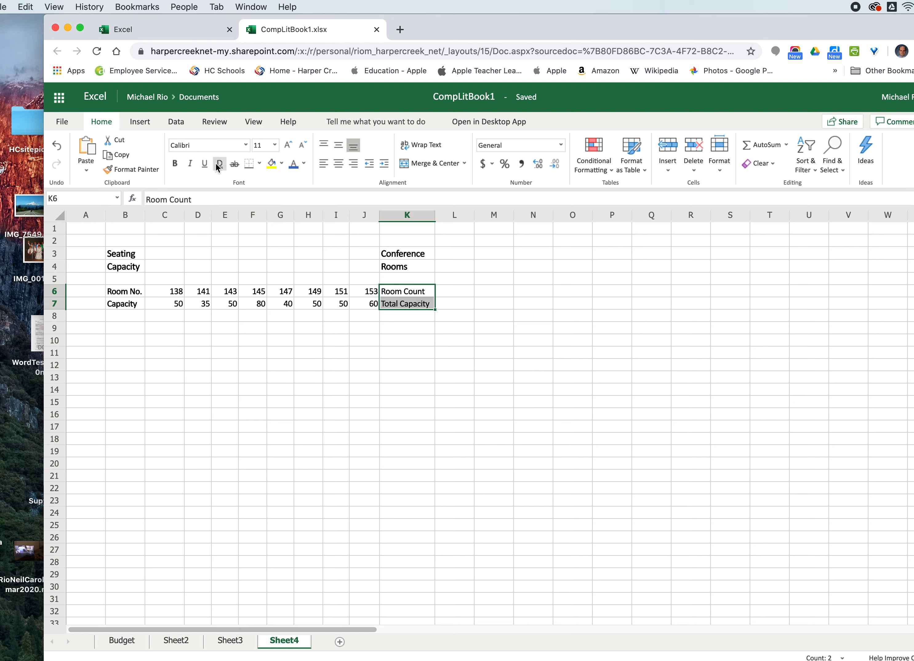
click(177, 165)
click(195, 370)
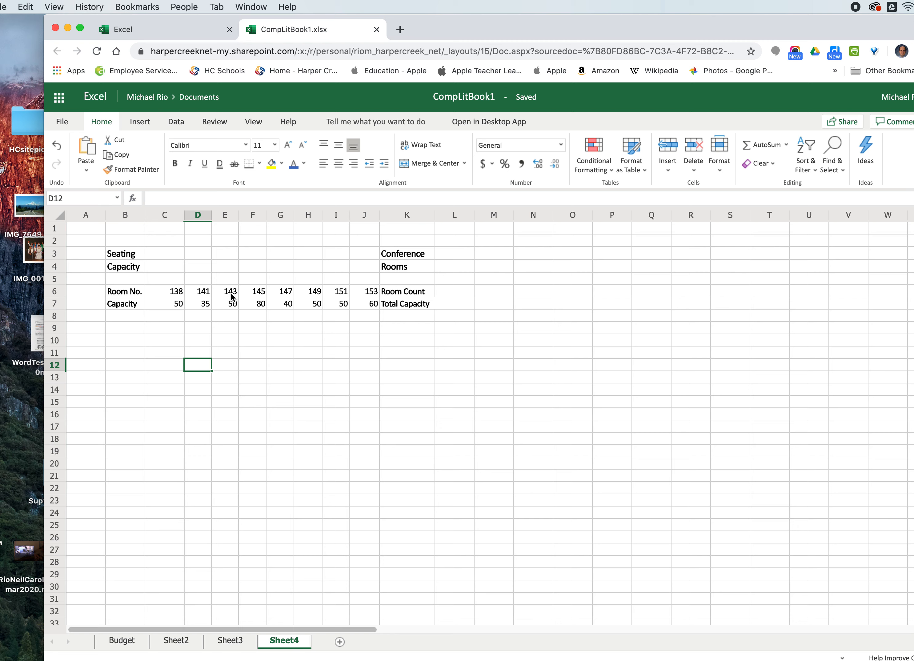
- Inspect the room numbers and capacities in C6:J7 cell by cell
click(255, 291)
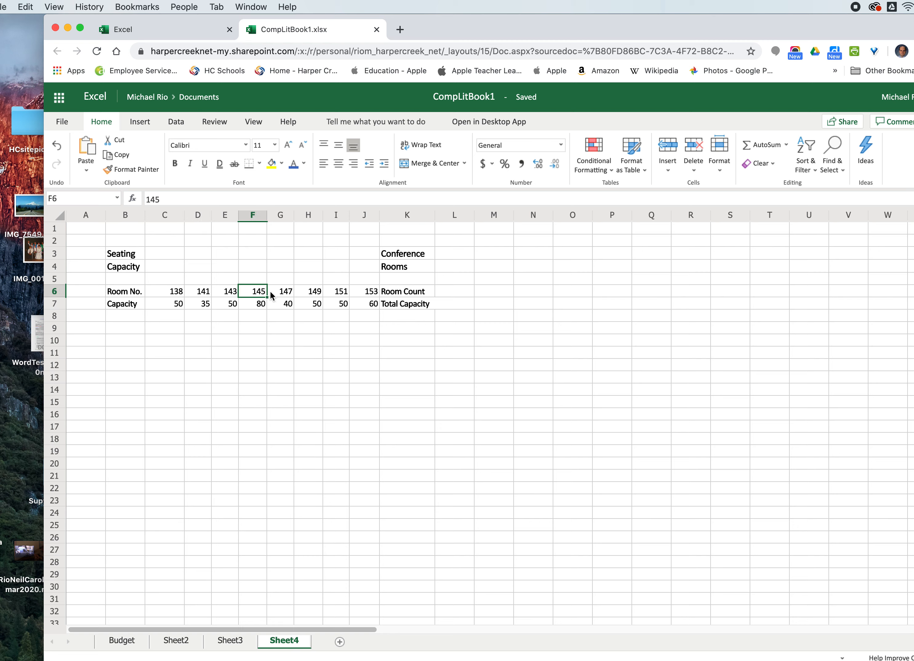
click(280, 293)
click(309, 295)
click(338, 294)
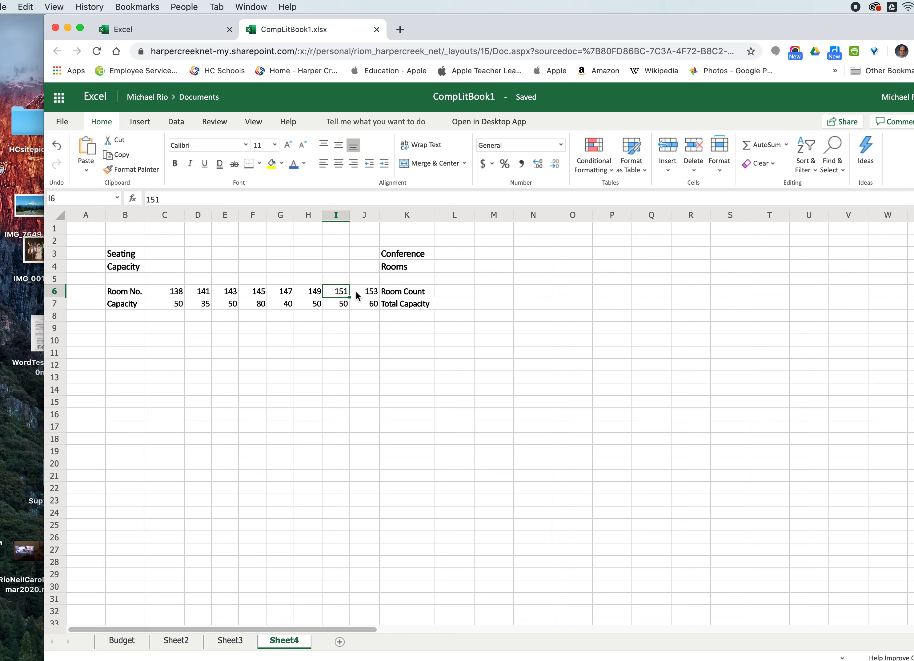
click(356, 296)
click(333, 295)
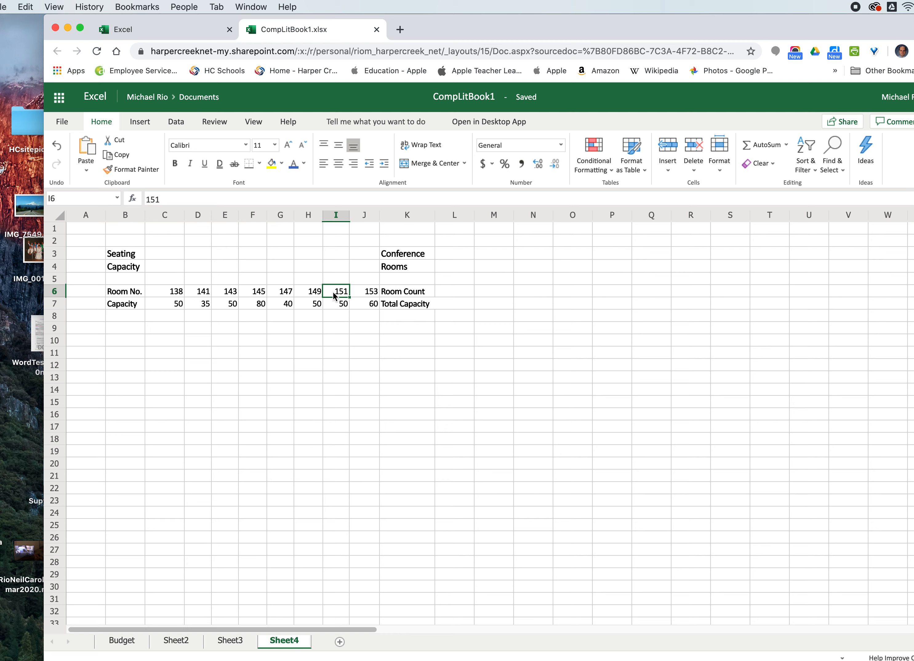
click(314, 296)
click(280, 293)
click(228, 293)
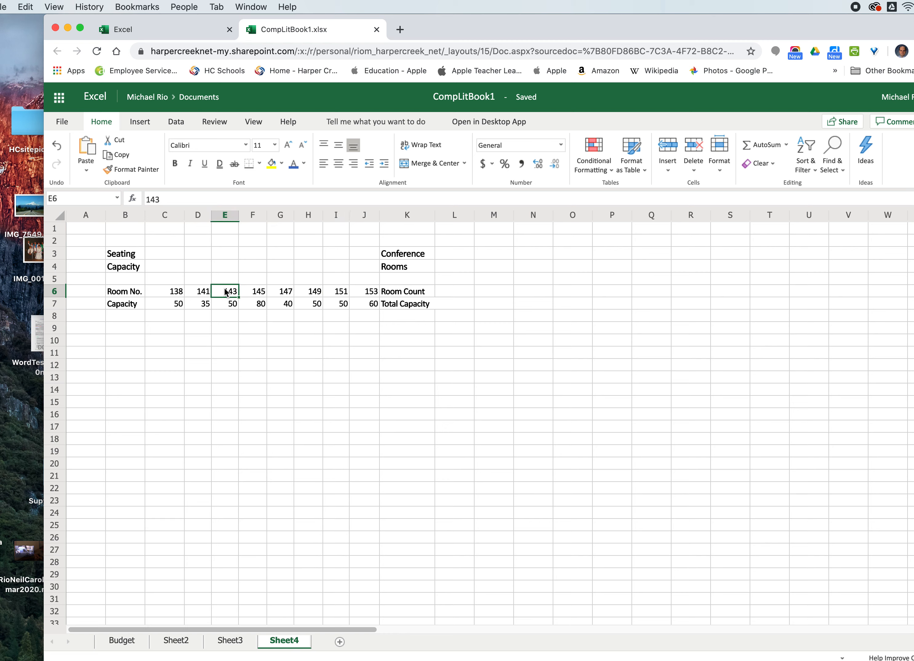
click(203, 292)
click(172, 292)
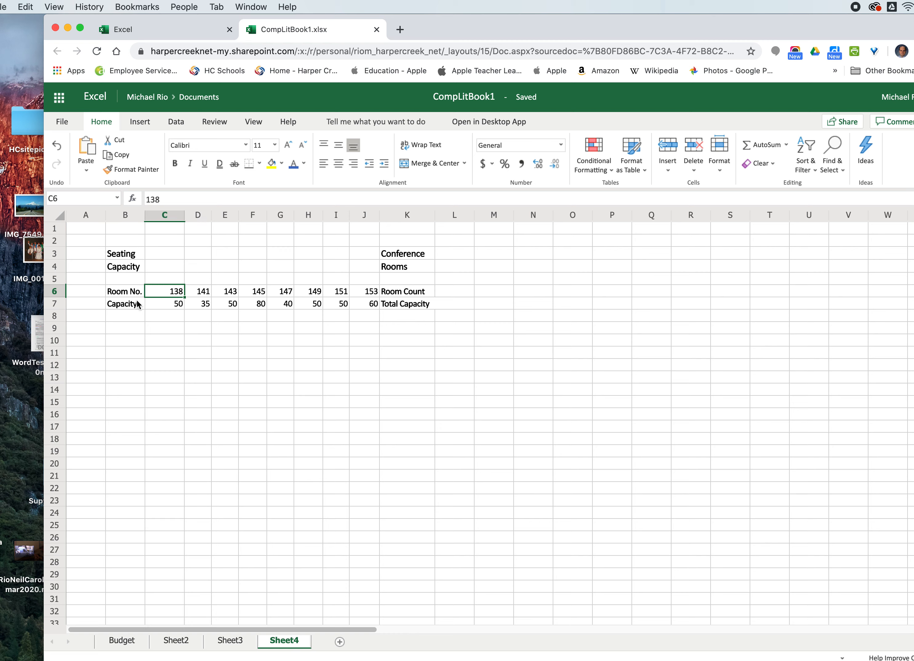
click(168, 302)
click(204, 308)
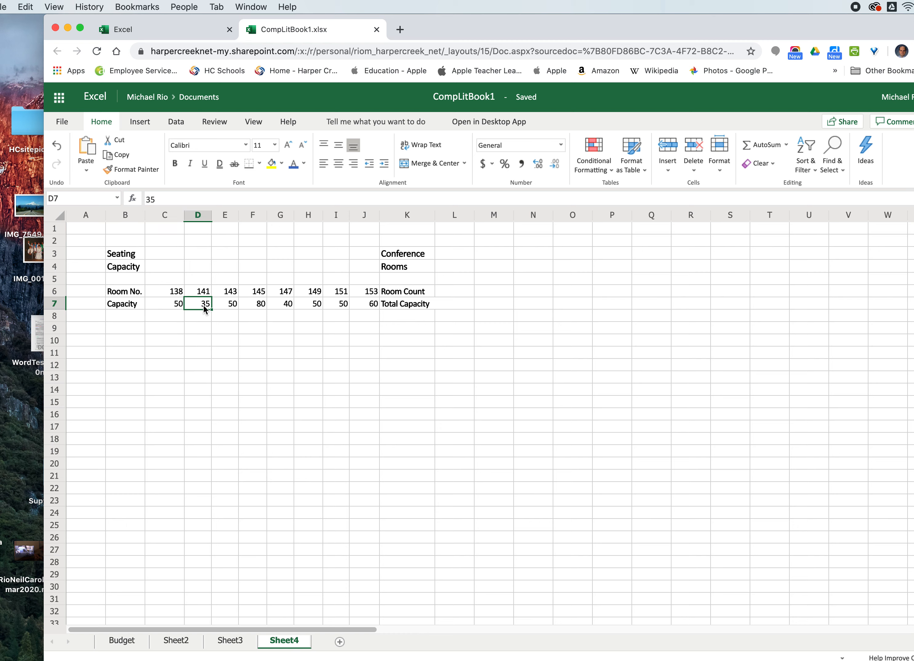
click(219, 304)
click(246, 305)
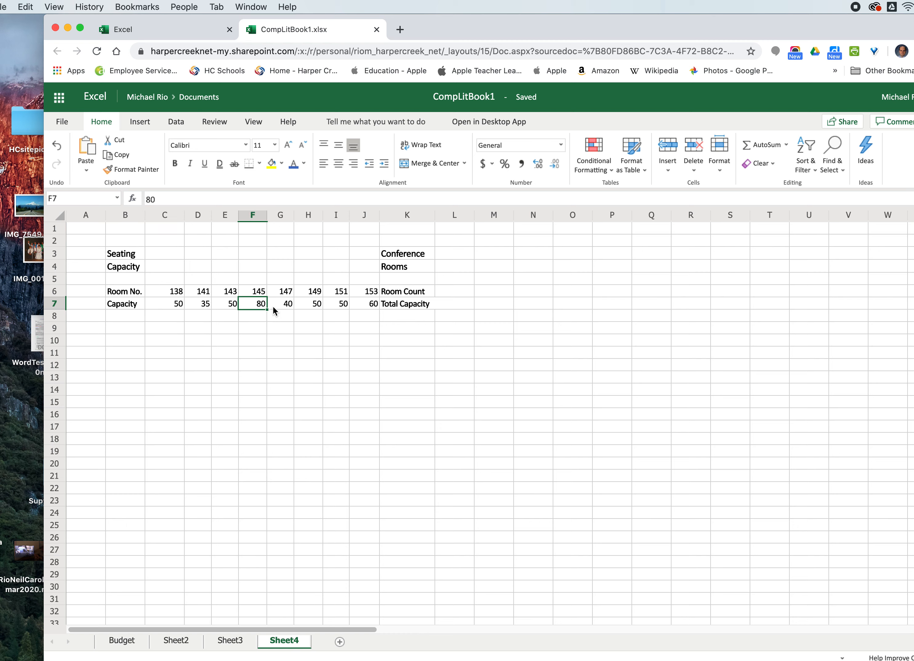
click(277, 307)
click(306, 310)
click(335, 306)
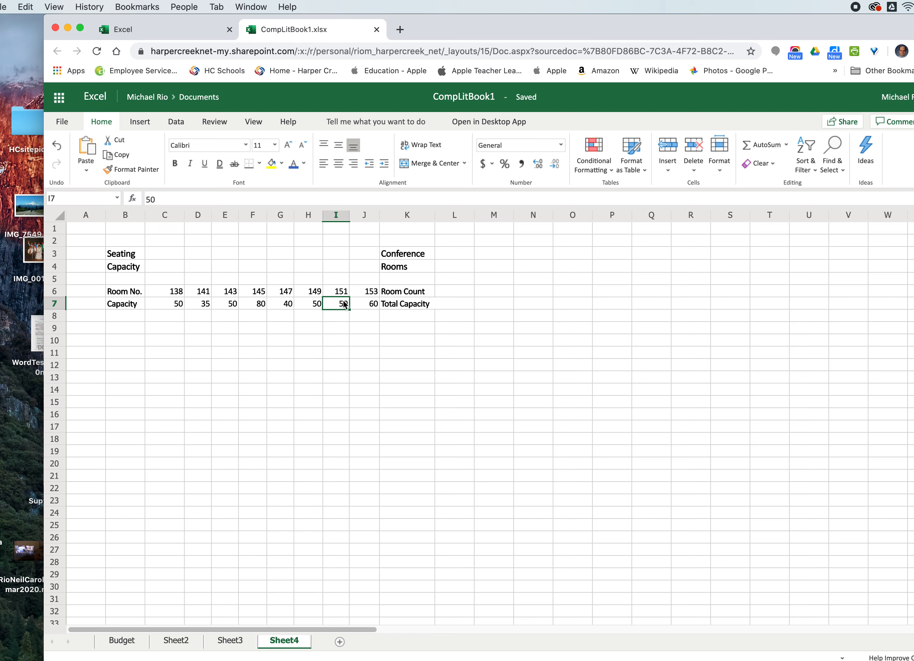
- Widen columns J and K slightly
drag(379, 214, 386, 215)
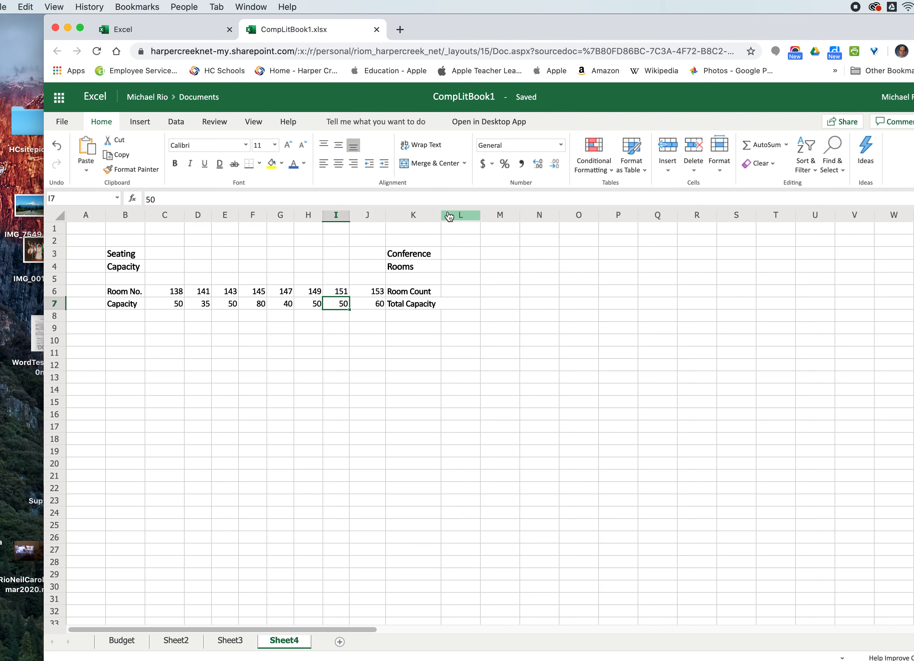
drag(442, 212, 451, 212)
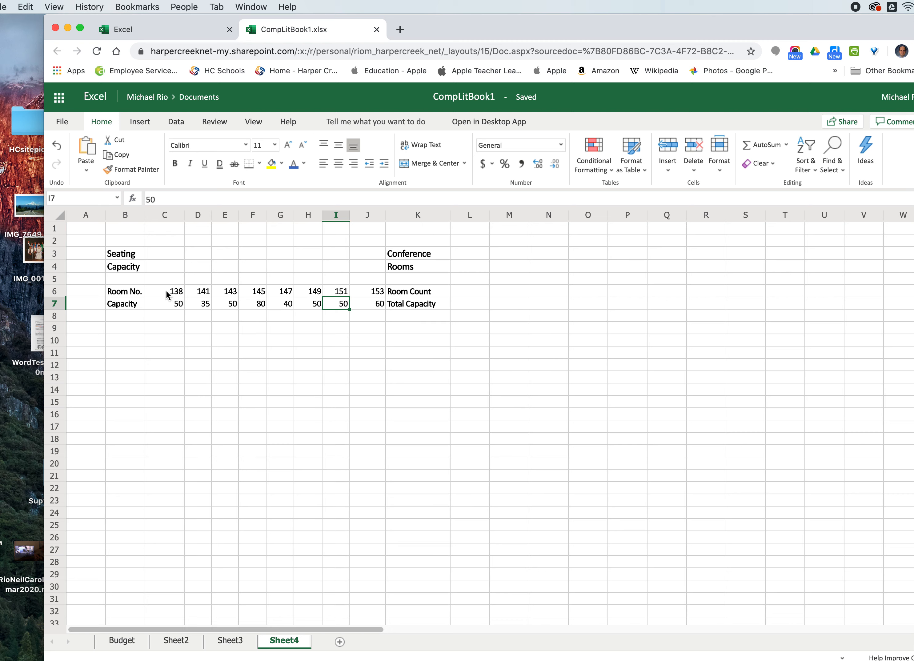
- Center-align the room numbers and capacities in C6:J7
drag(169, 291, 374, 303)
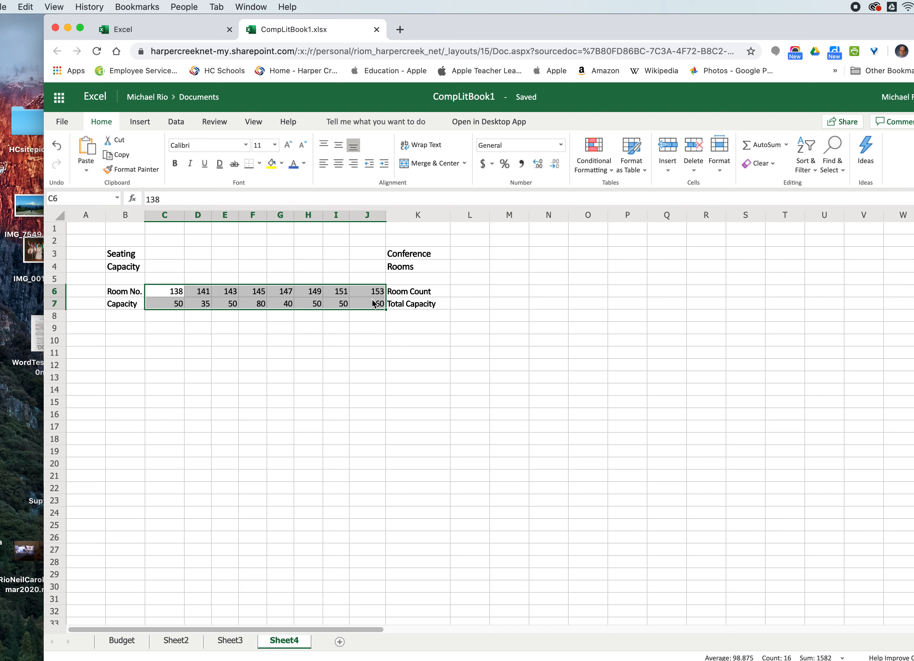
click(337, 165)
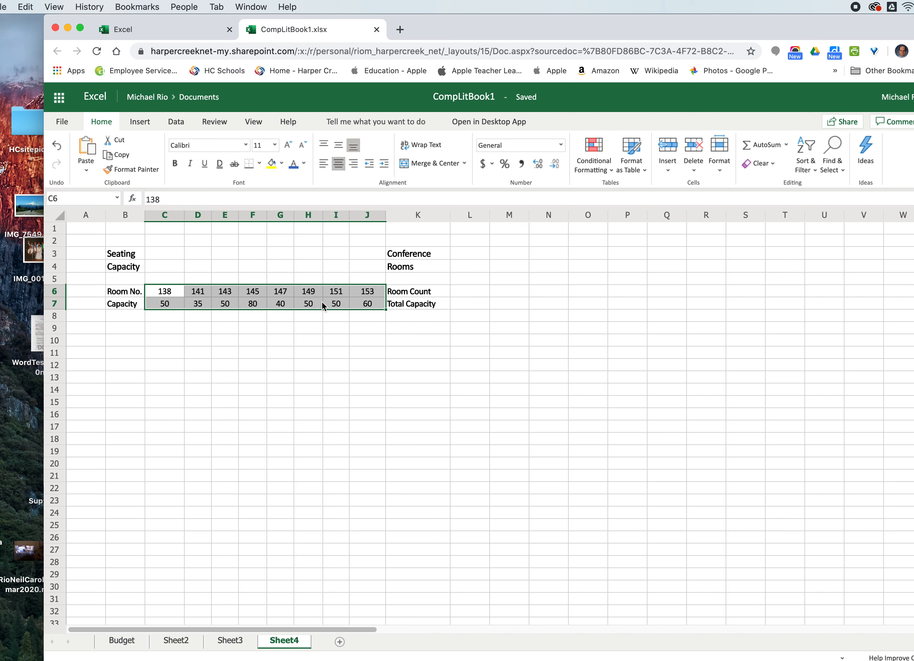
click(306, 353)
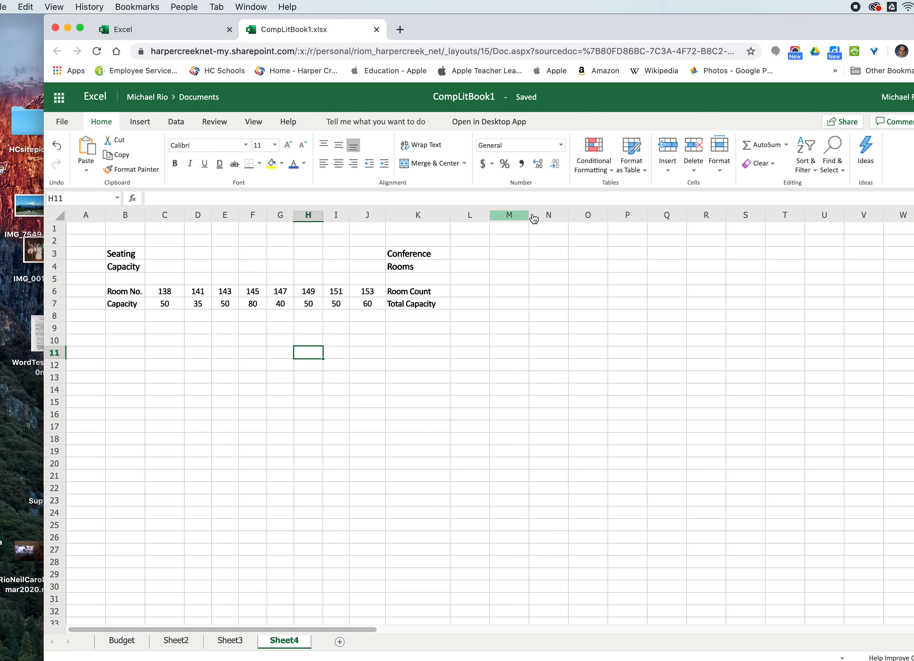
- Widen column L and enter =COUNT(C7:J7) in L6 for the room count
drag(489, 214, 506, 215)
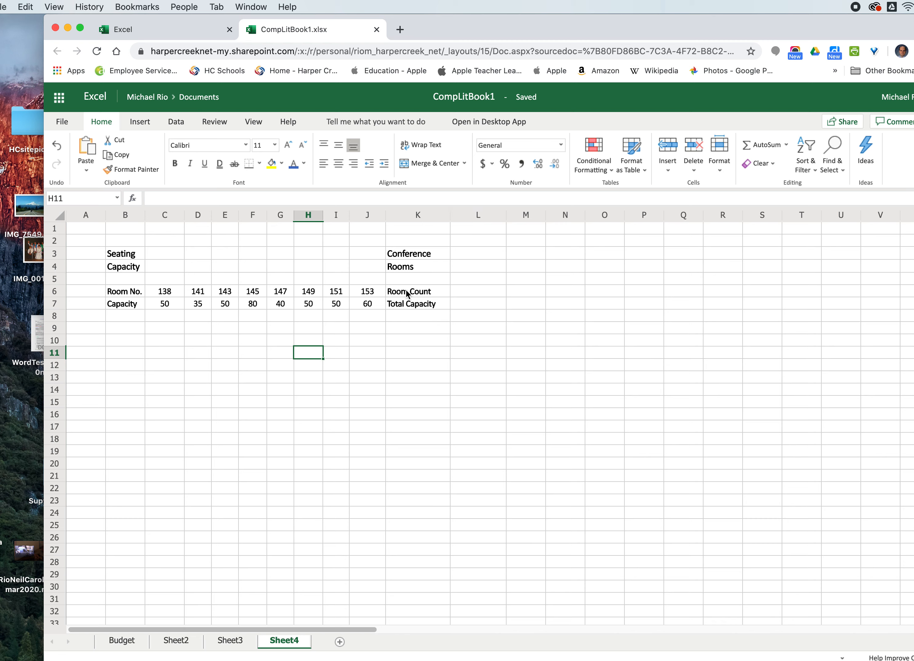
click(465, 294)
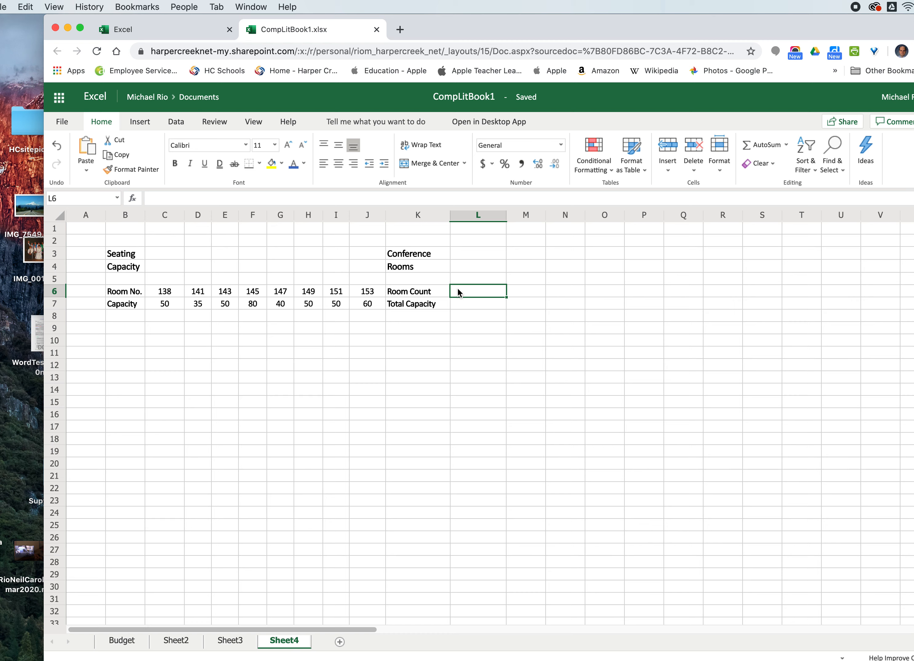
text(=)
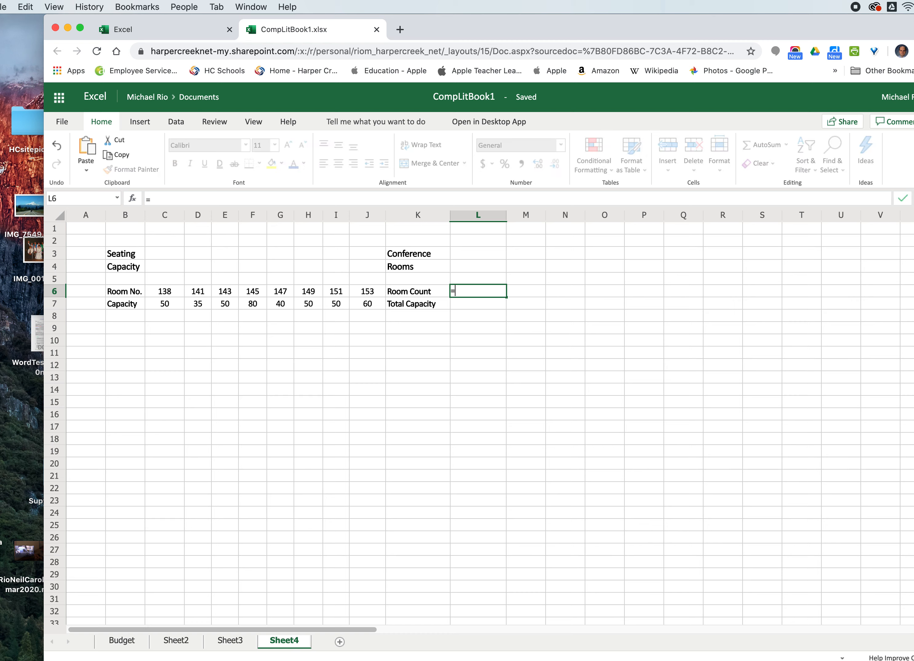
text(Count()
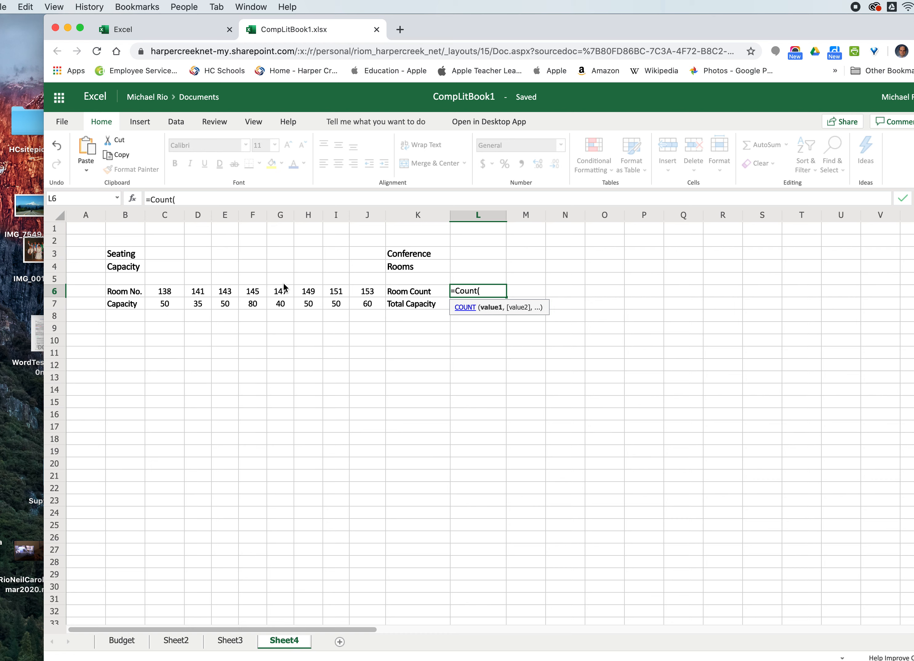
click(159, 306)
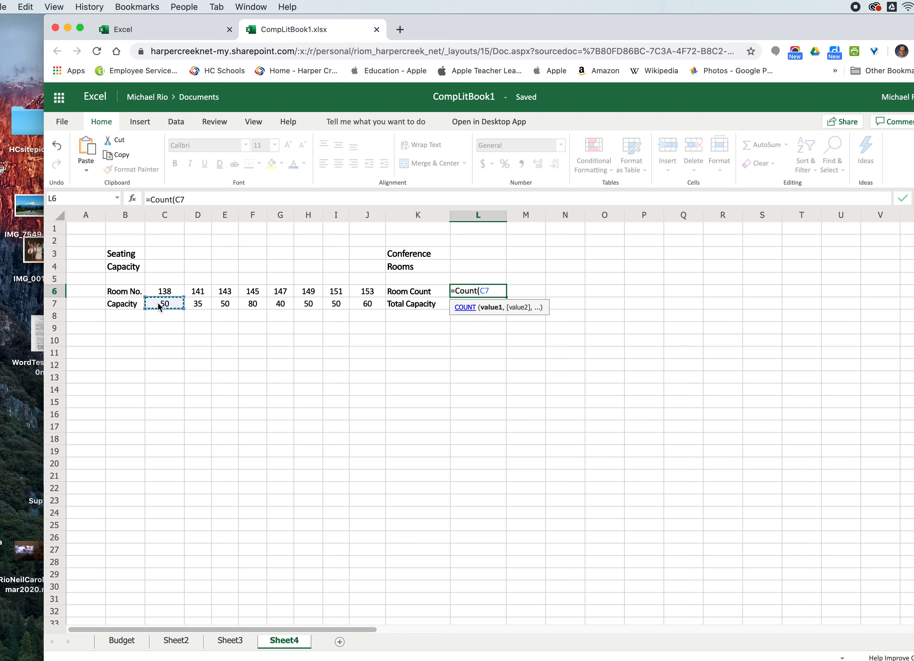
text(:)
click(368, 306)
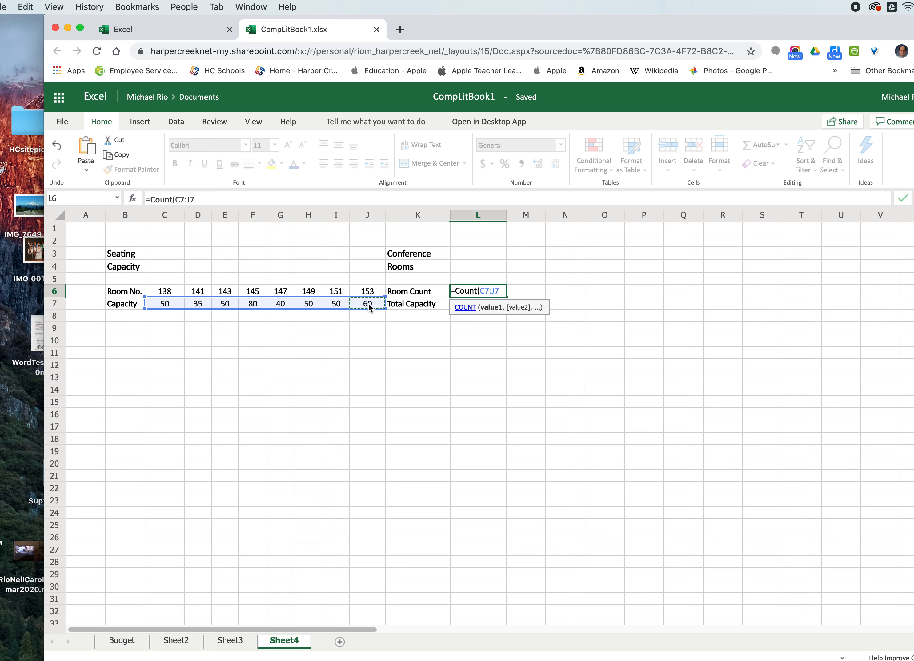
text())
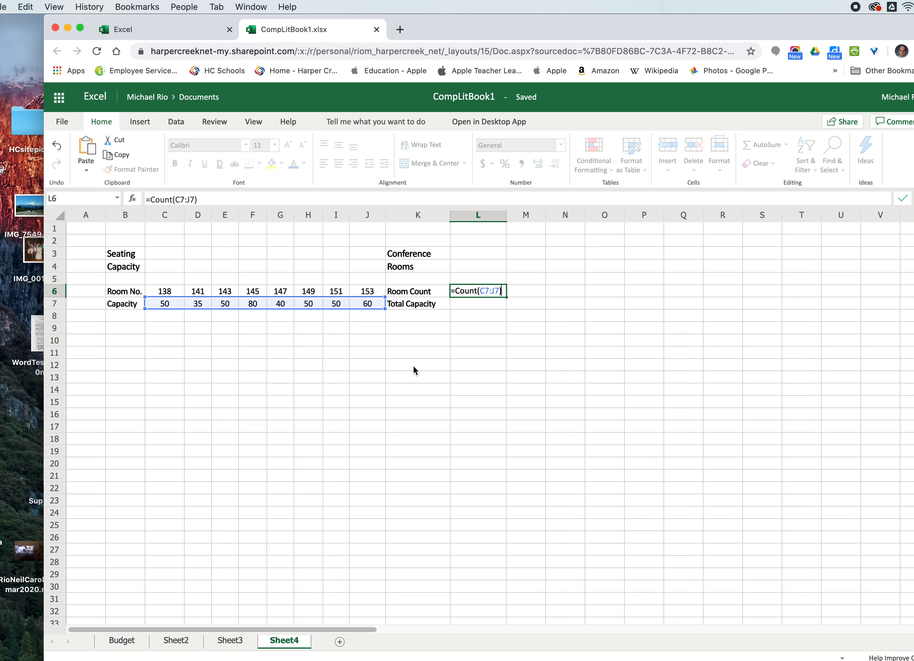
key(Return)
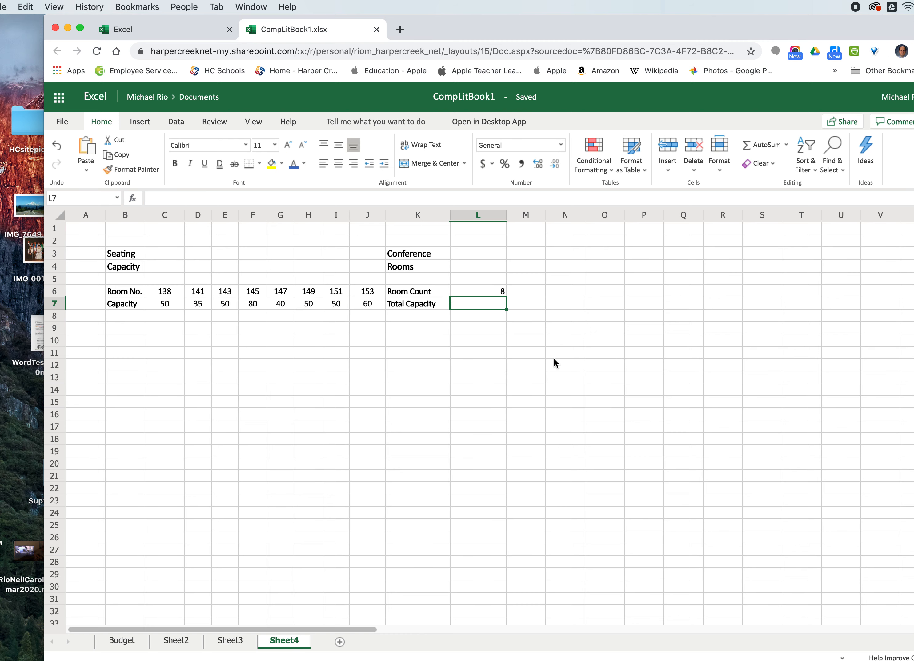
click(492, 291)
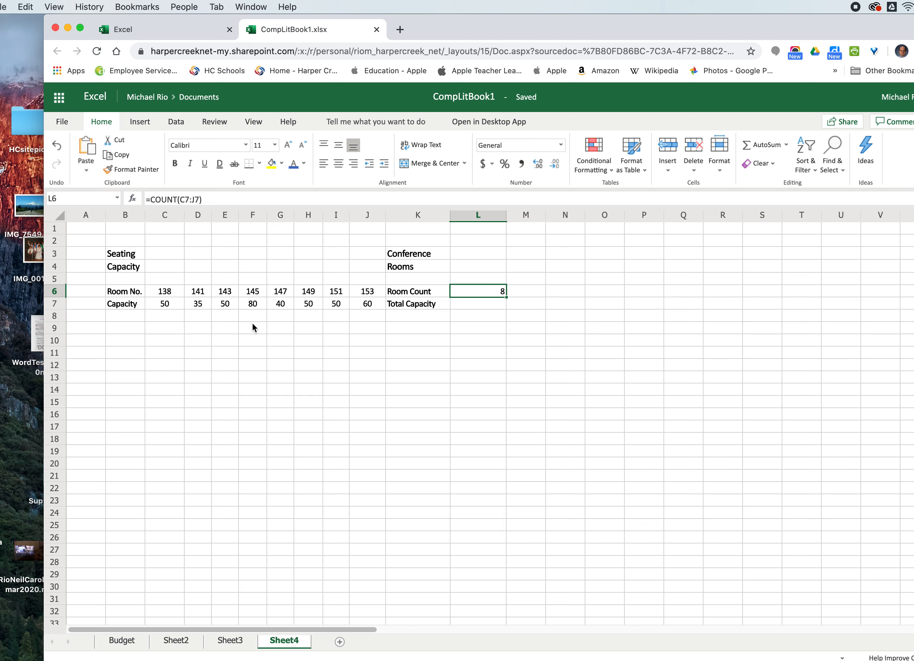
- Enter =SUM(C7:J7) in L7 for the total capacity
click(466, 305)
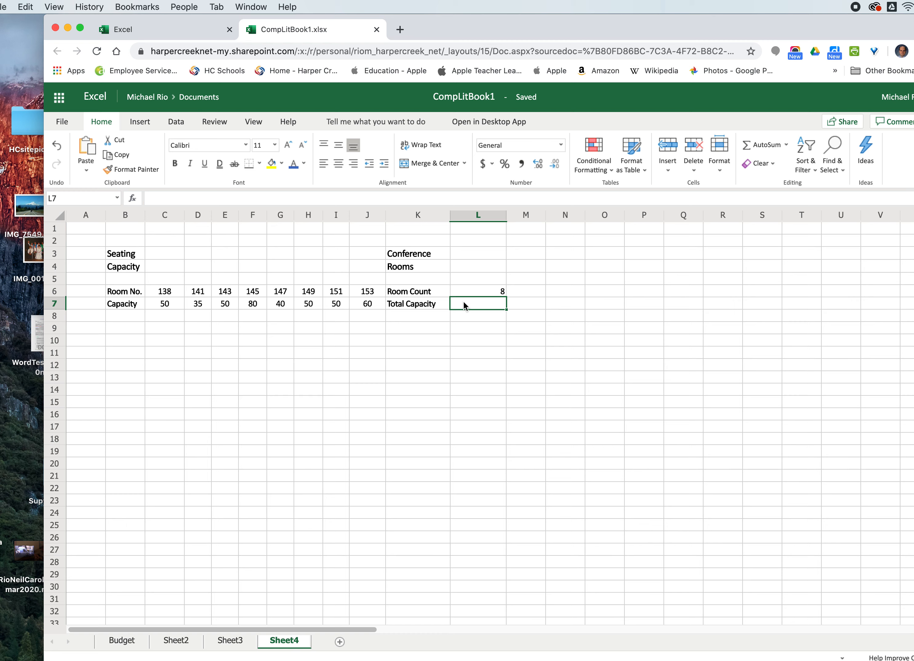
text(=)
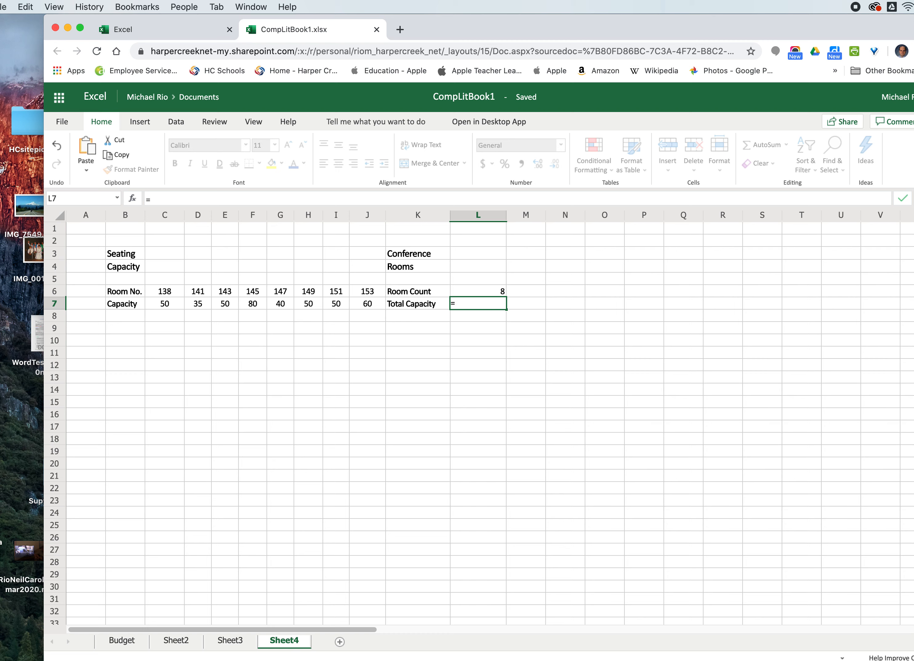
text(SUM)
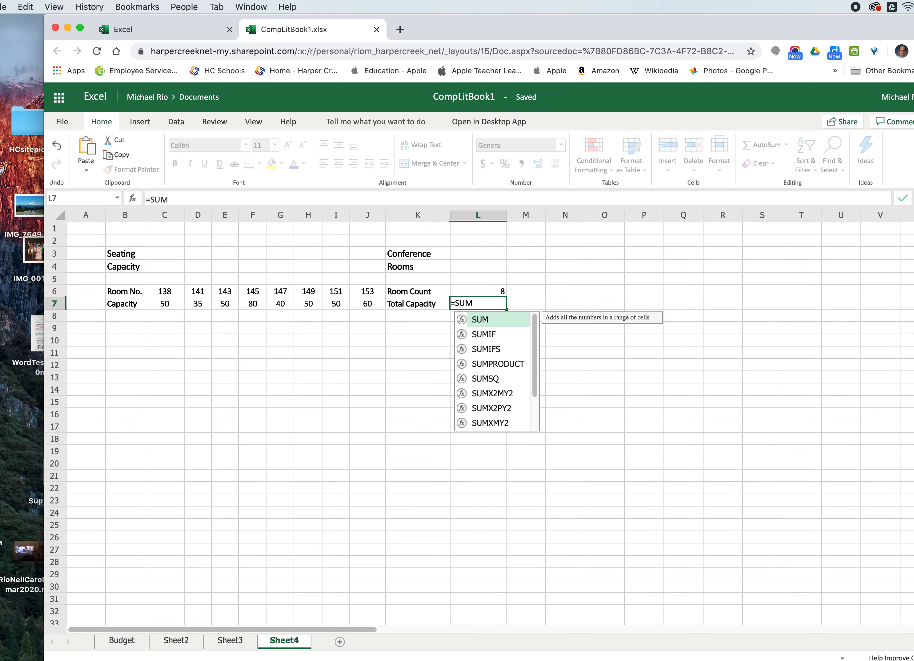
text(()
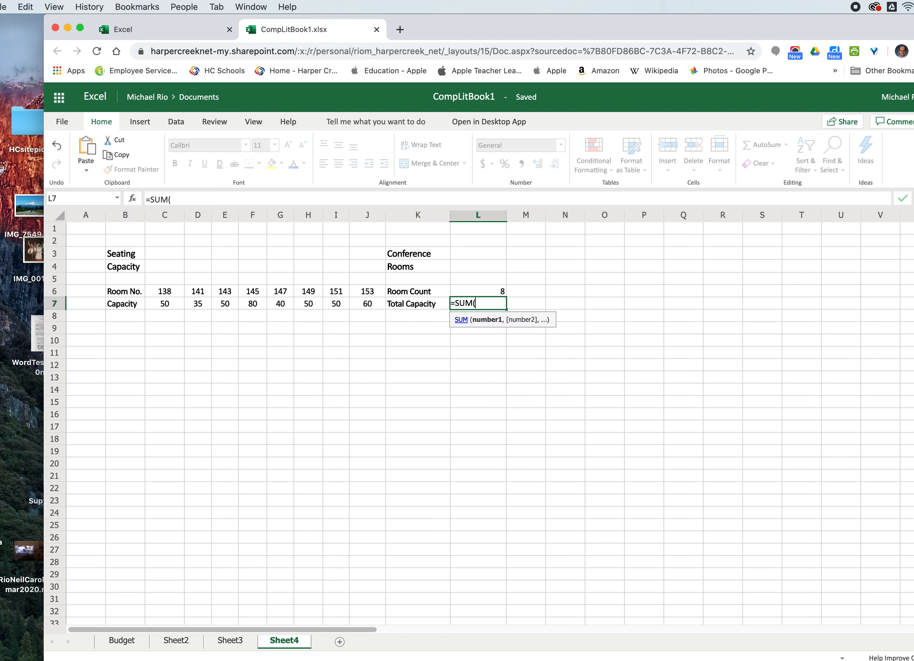
click(167, 305)
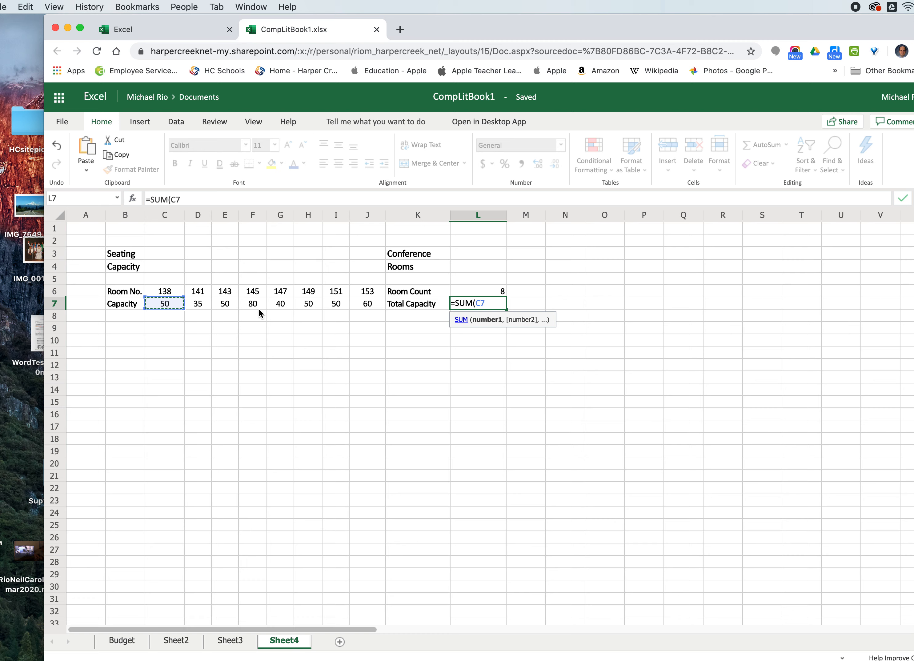
text(:)
click(366, 308)
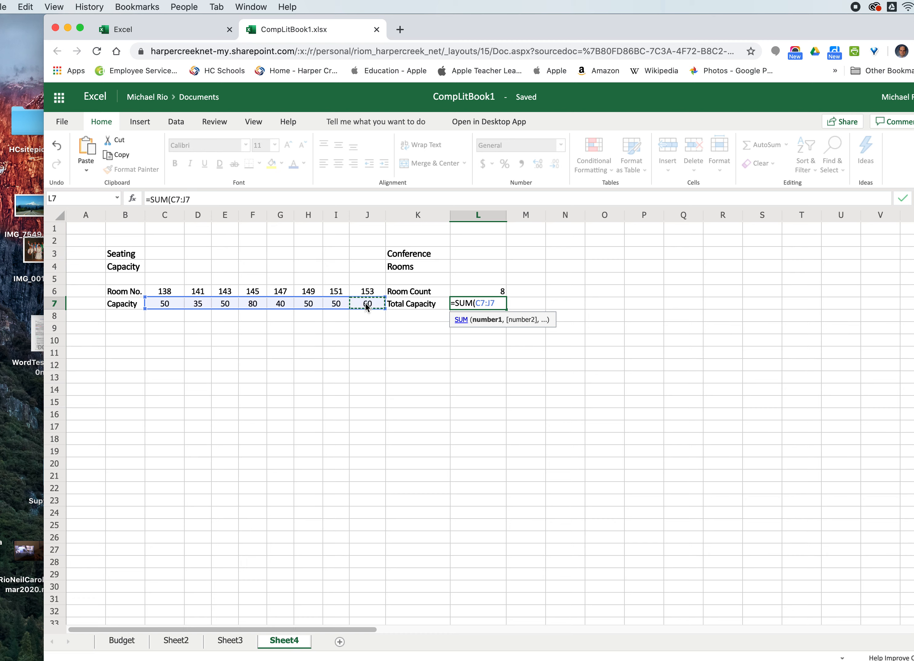
text())
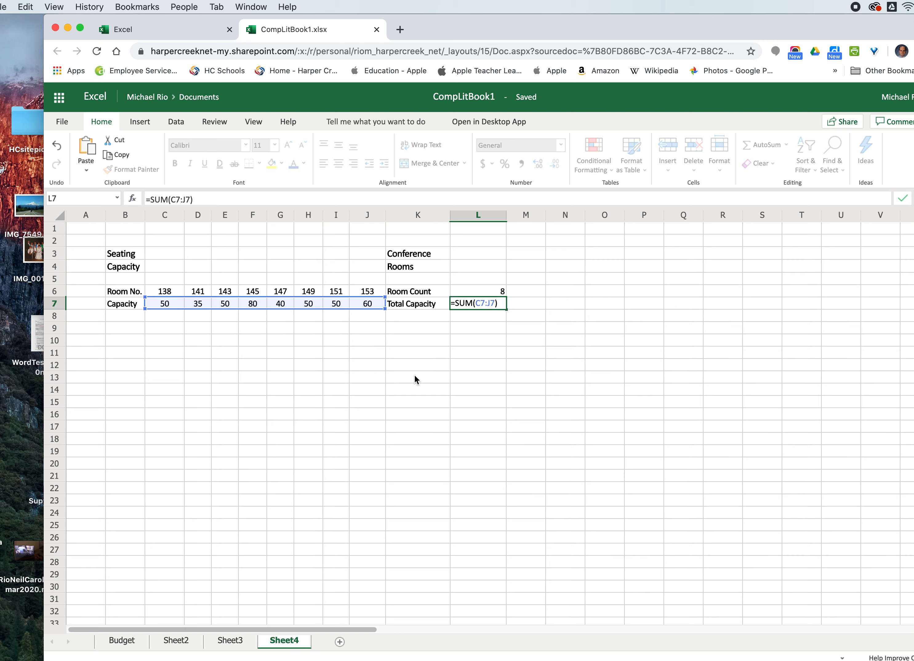
key(Return)
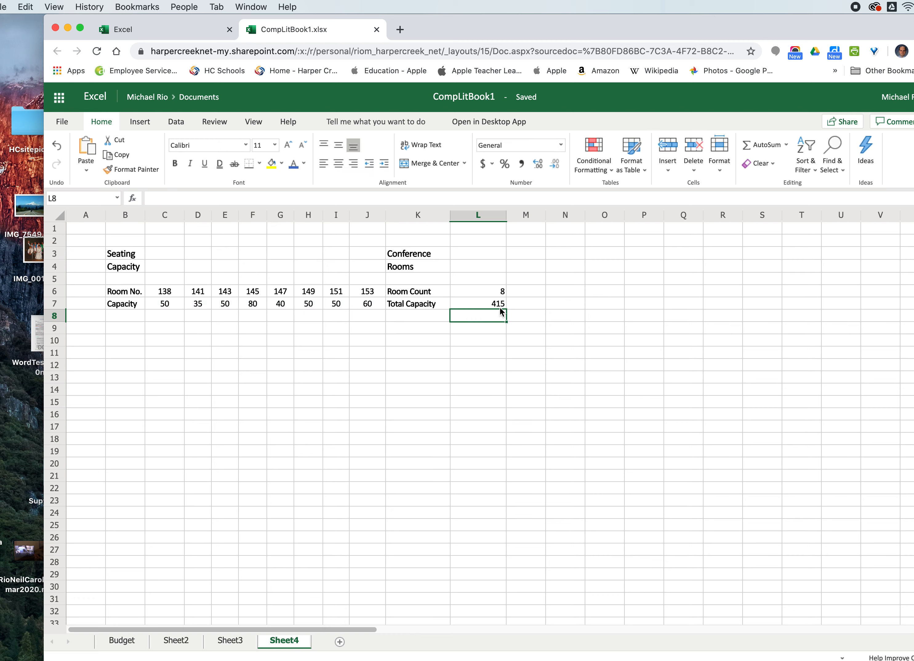
click(483, 307)
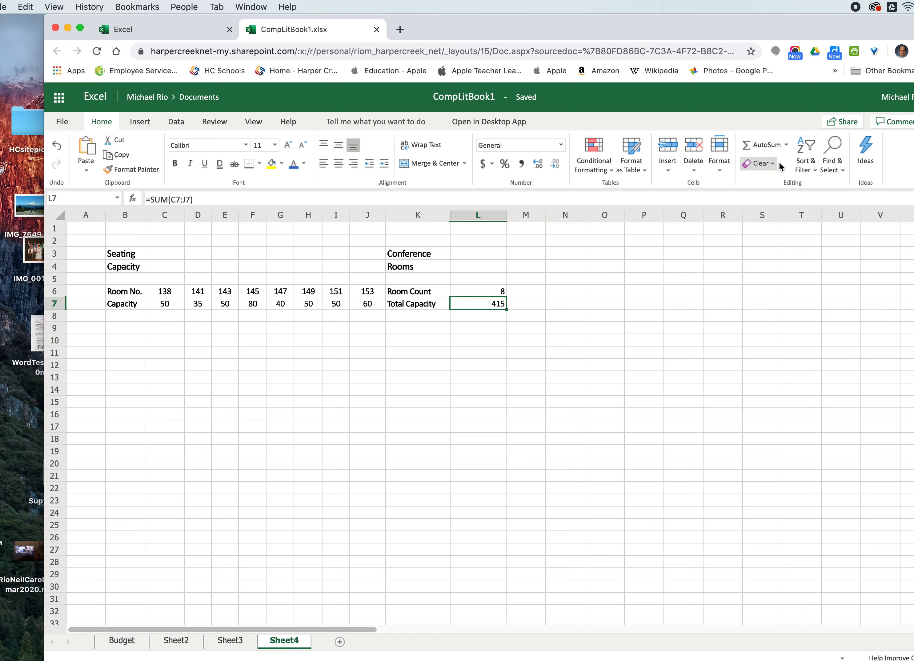
- Browse the AutoSum function options and the workbook's other sheets before returning to Sheet4
click(787, 145)
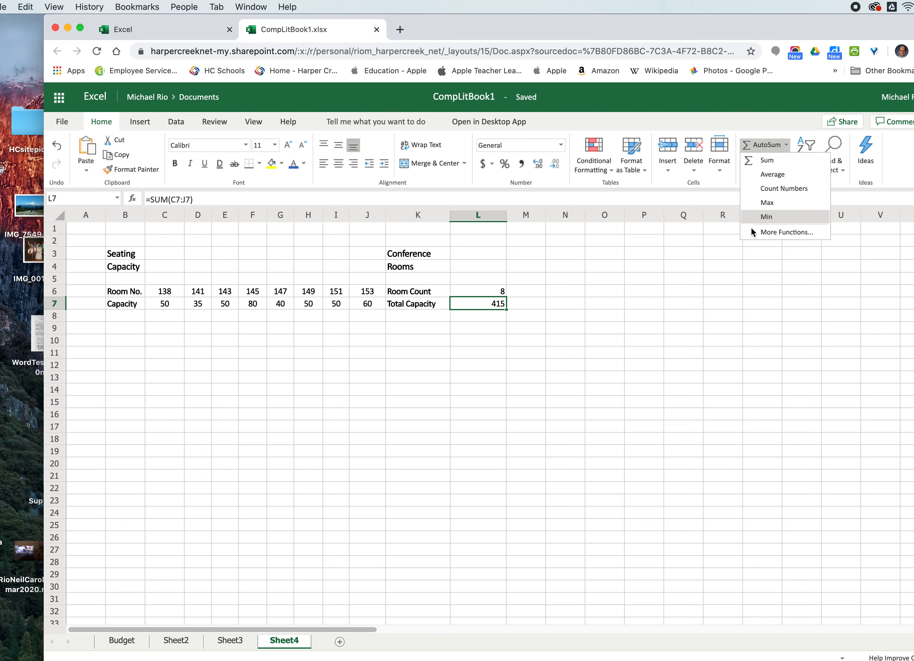
click(409, 350)
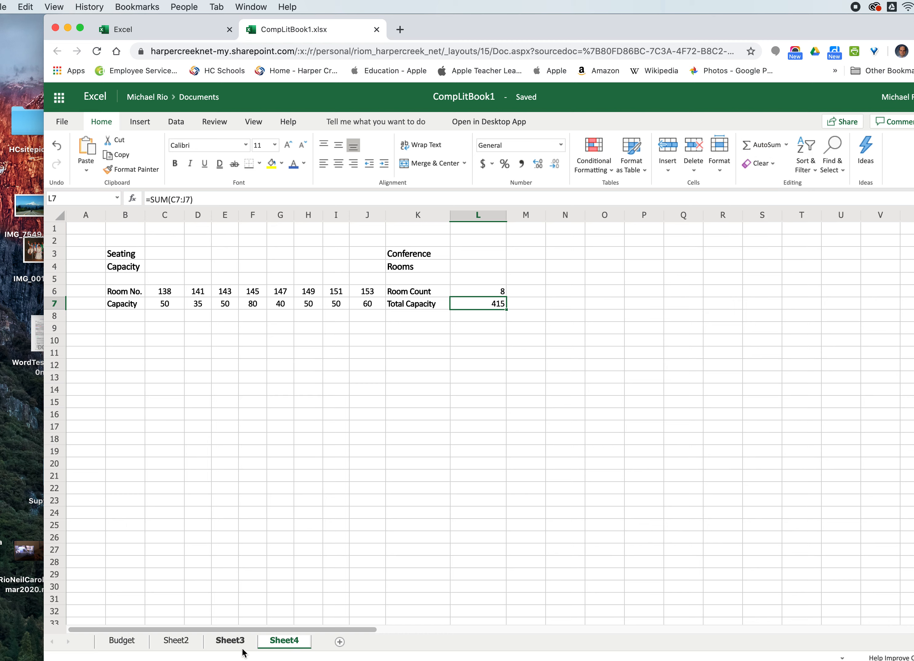
click(119, 645)
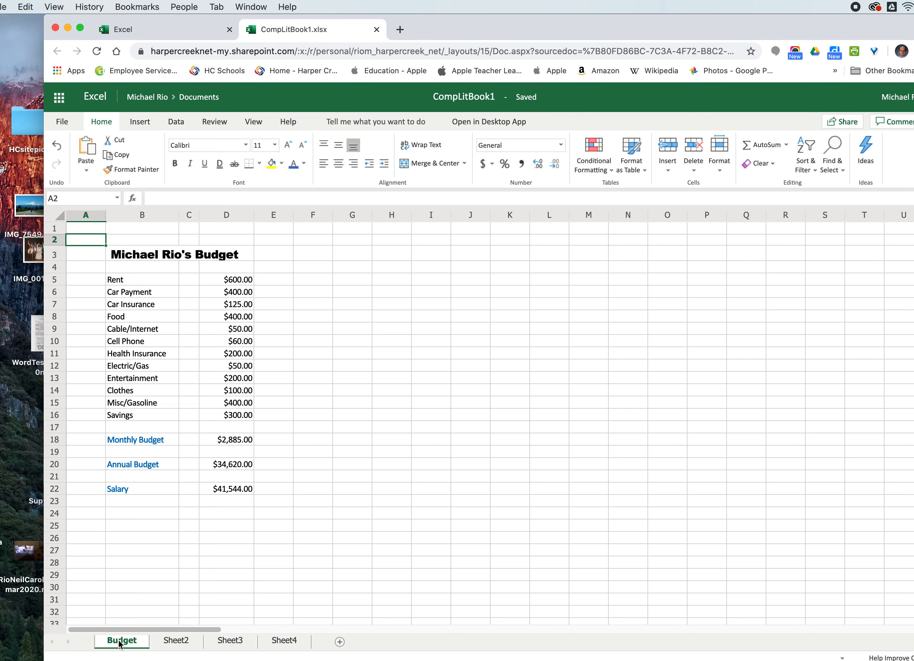
click(173, 642)
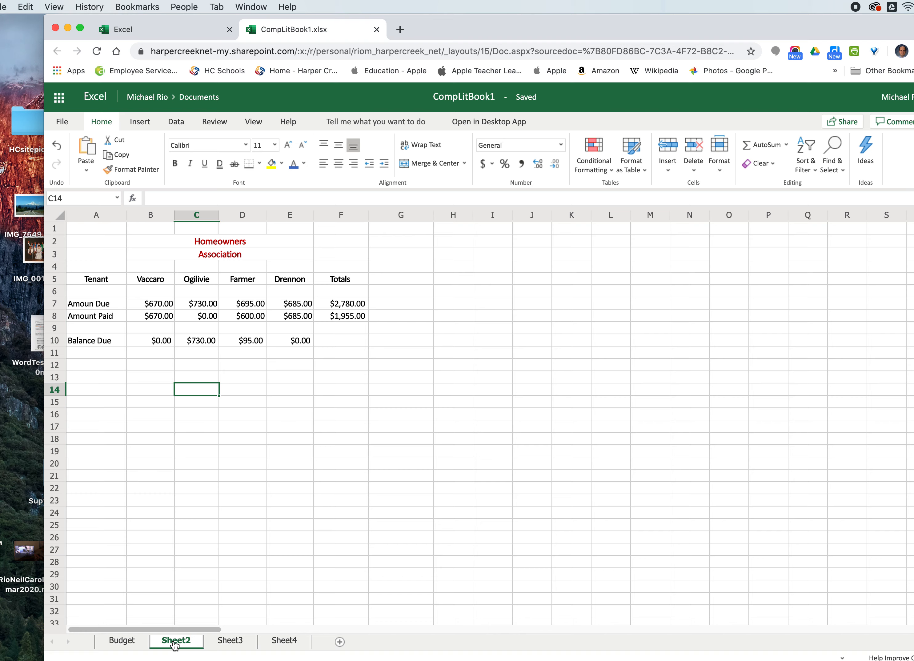
double_click(176, 645)
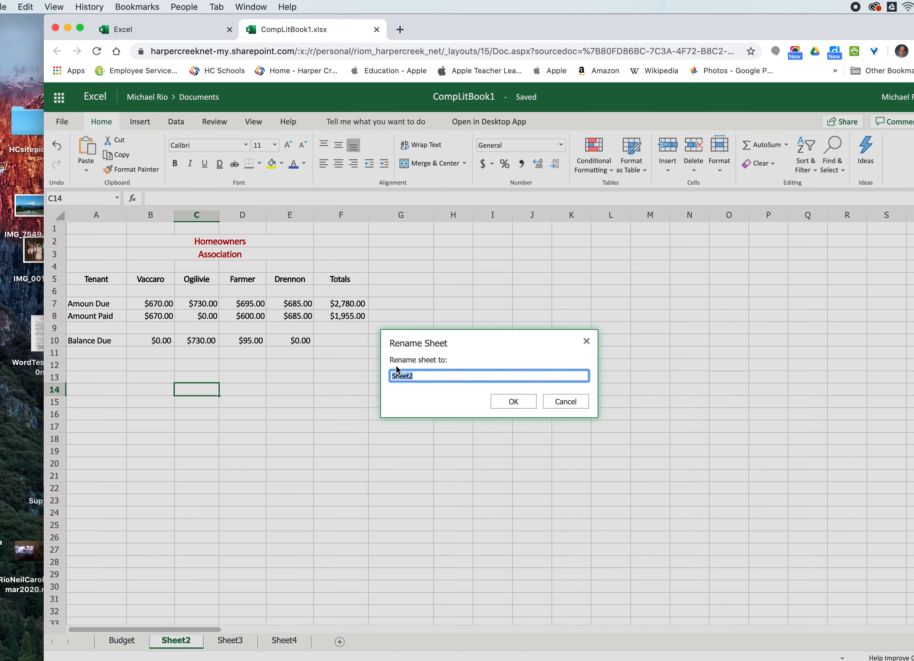
click(574, 403)
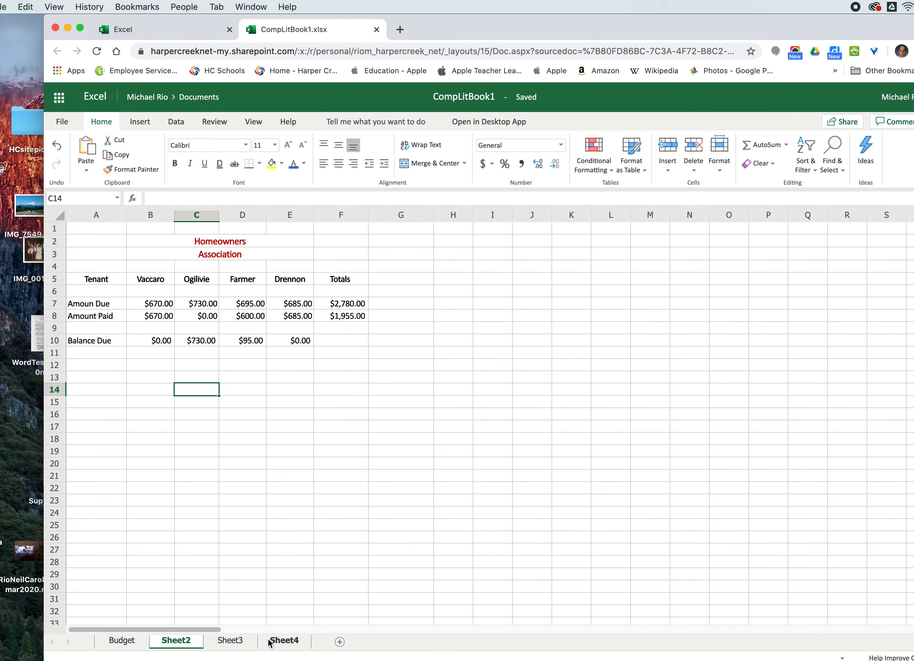
click(237, 642)
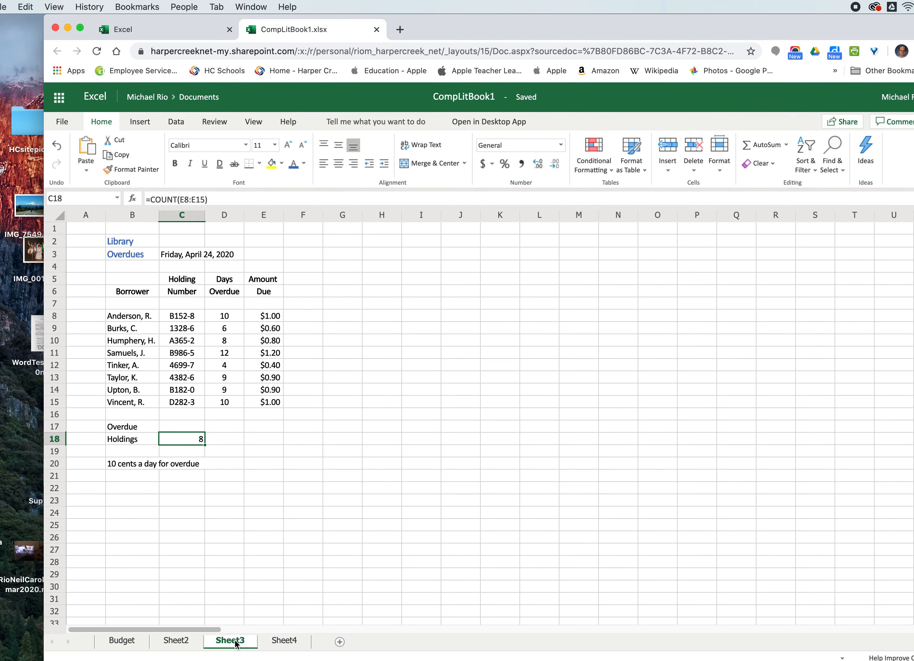
click(288, 645)
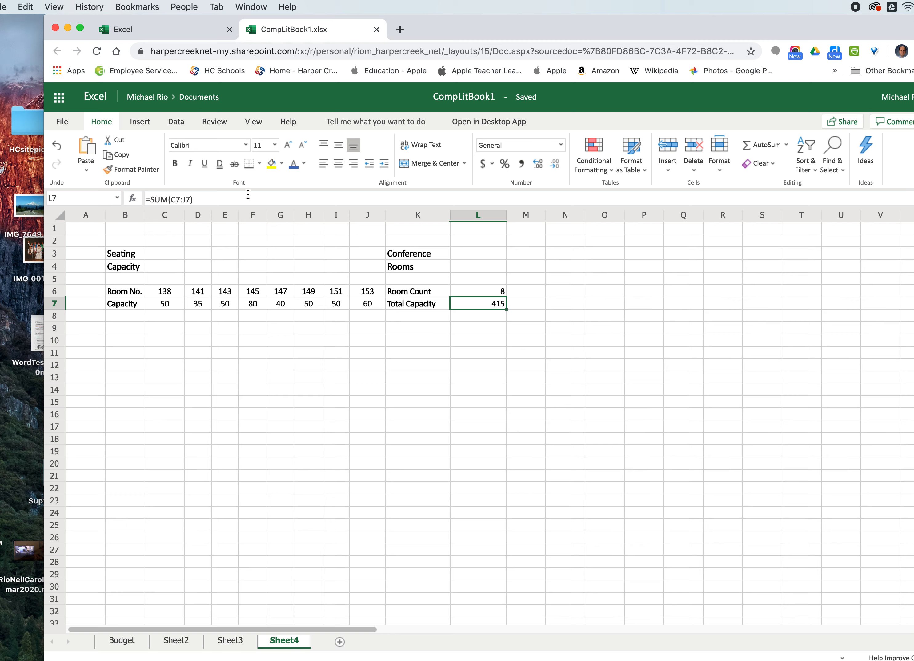
- Close the CompLitBook1 workbook tab
click(4, 11)
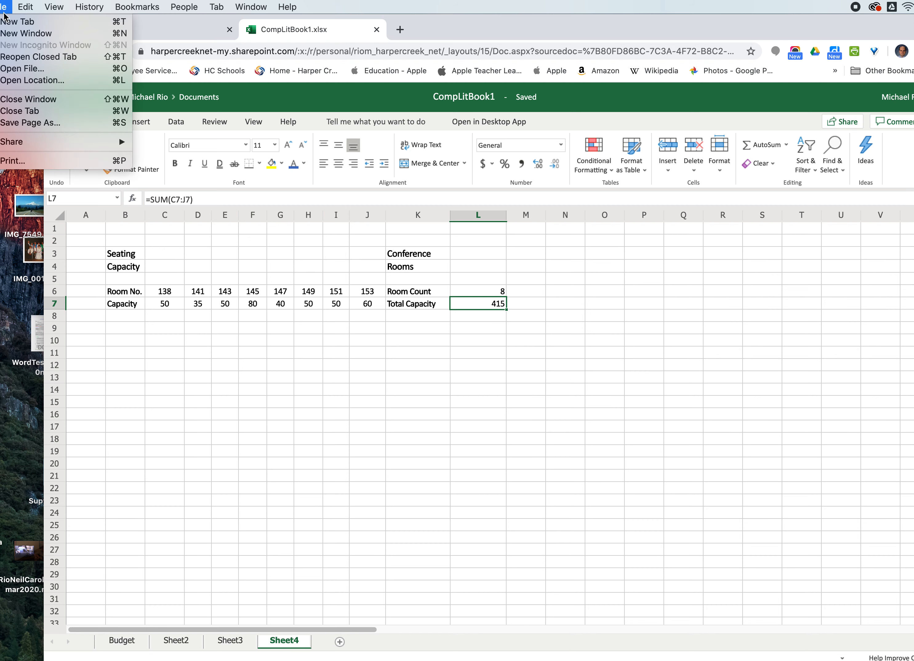
click(4, 11)
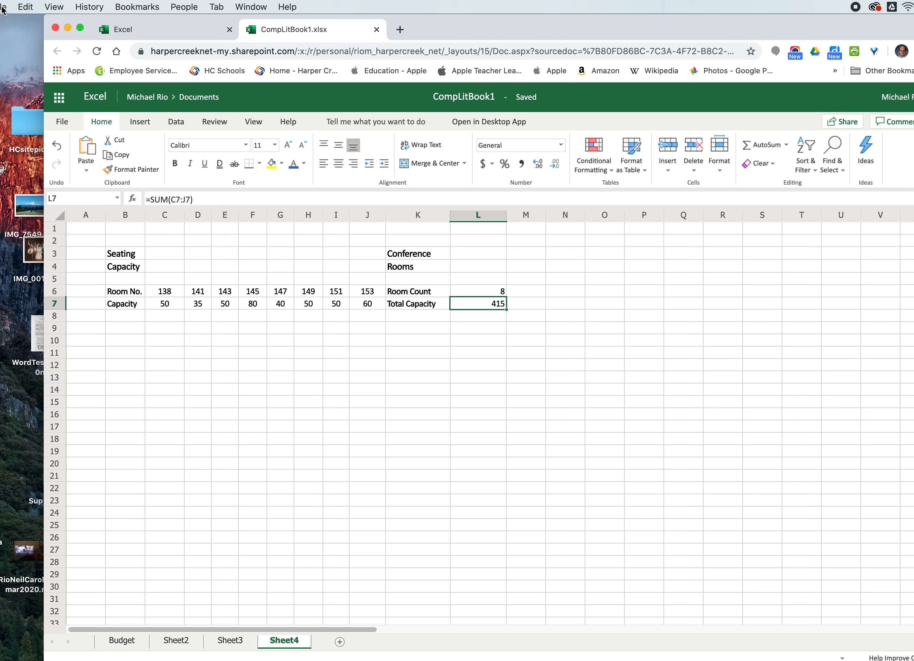
click(376, 30)
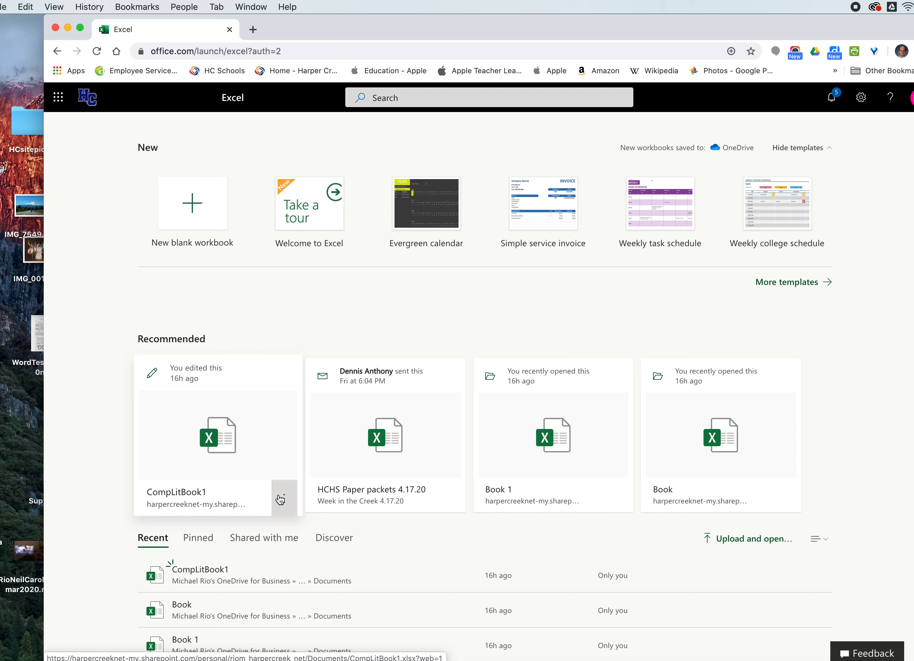
- Download CompLitBook1 from the recently edited workbooks on the Excel start page
click(284, 504)
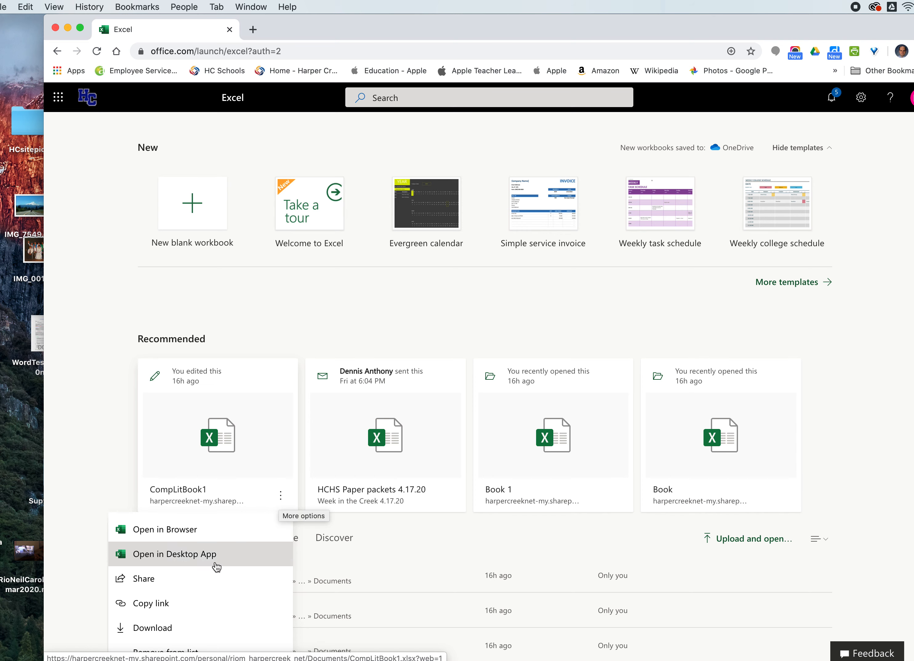
click(152, 631)
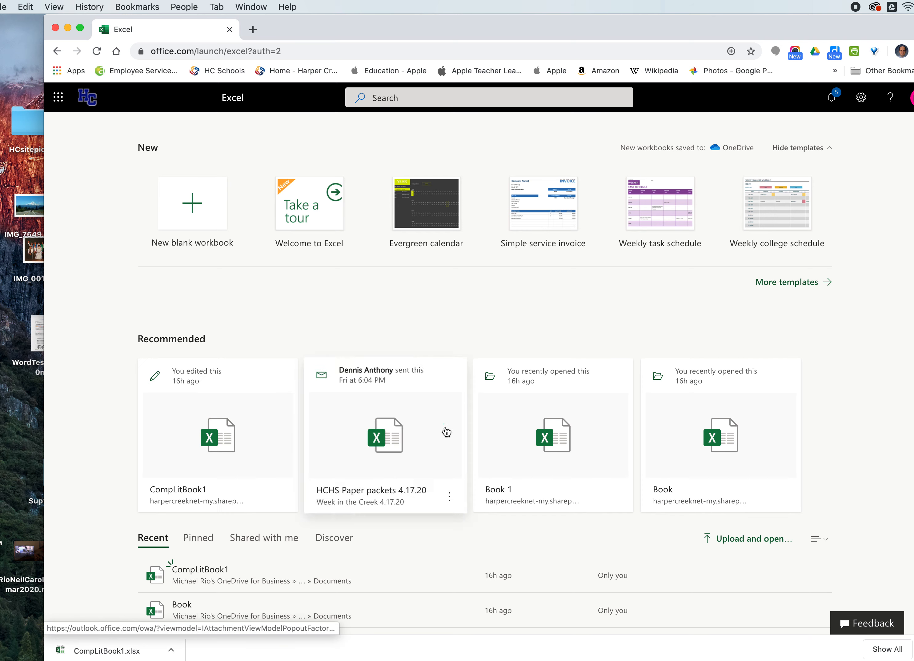
drag(912, 191, 911, 271)
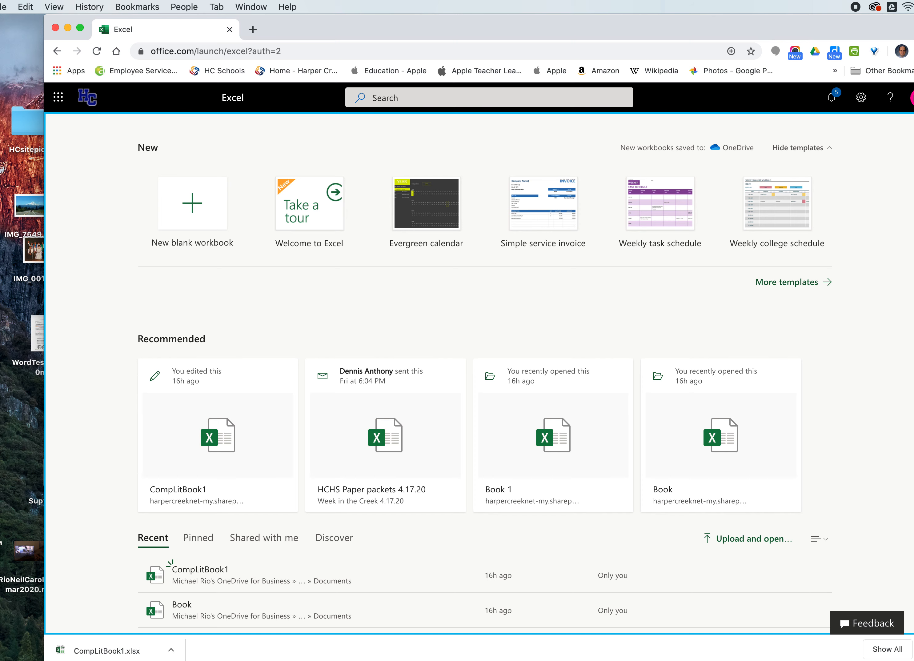